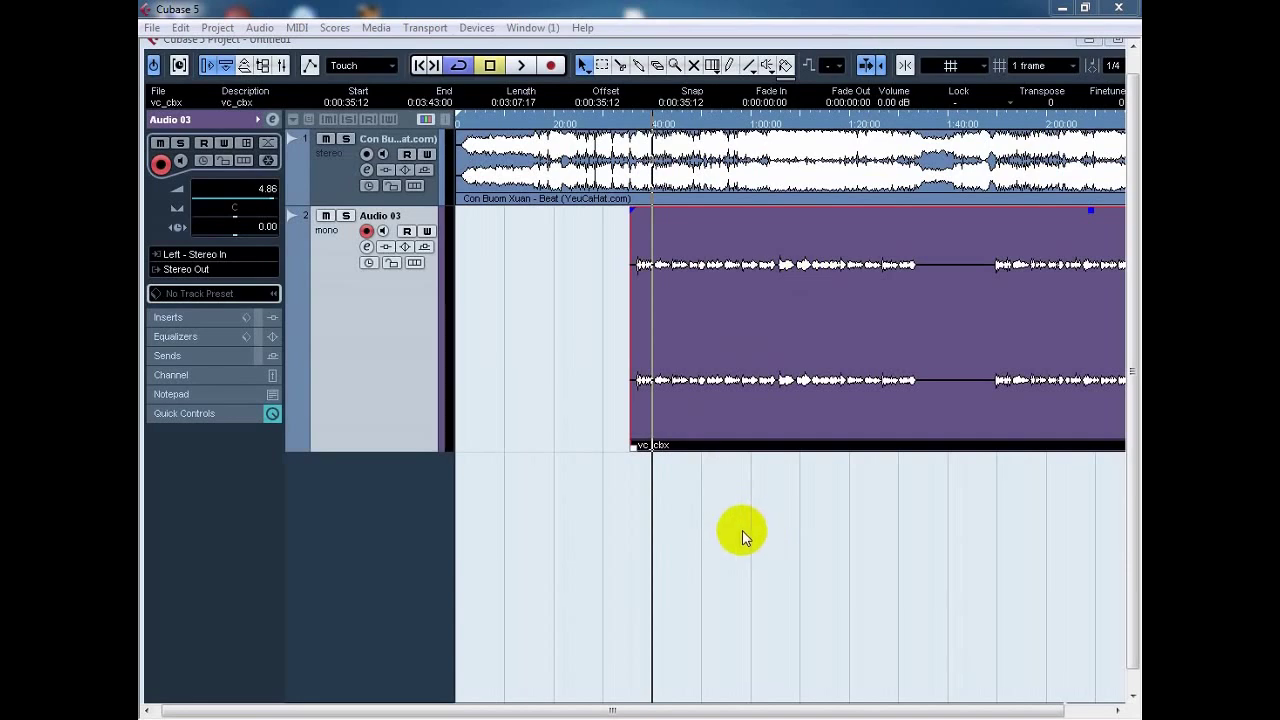
Step: Show the transport panel and open the vc_cbx vocal event in the Sample Editor
key(F2)
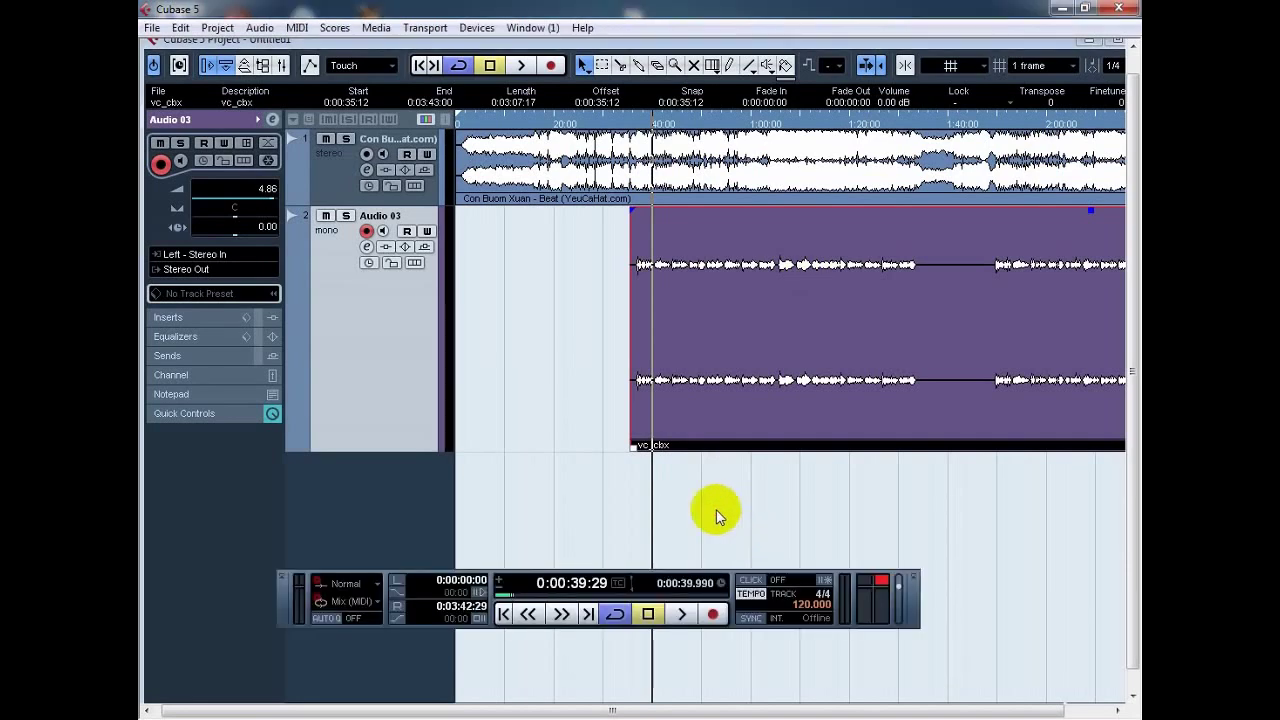
click(716, 515)
click(737, 322)
double_click(787, 345)
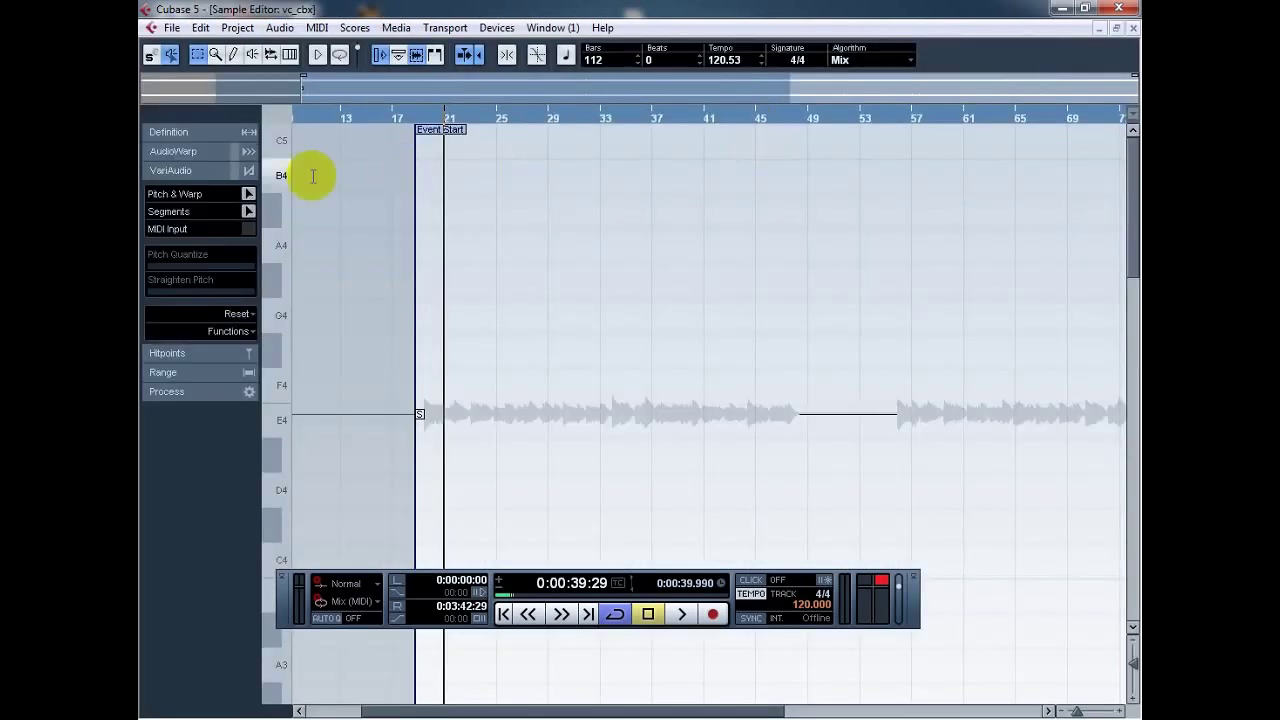
Step: Open the VariAudio section and activate Pitch & Warp to analyse the vocal into pitch segments
click(215, 169)
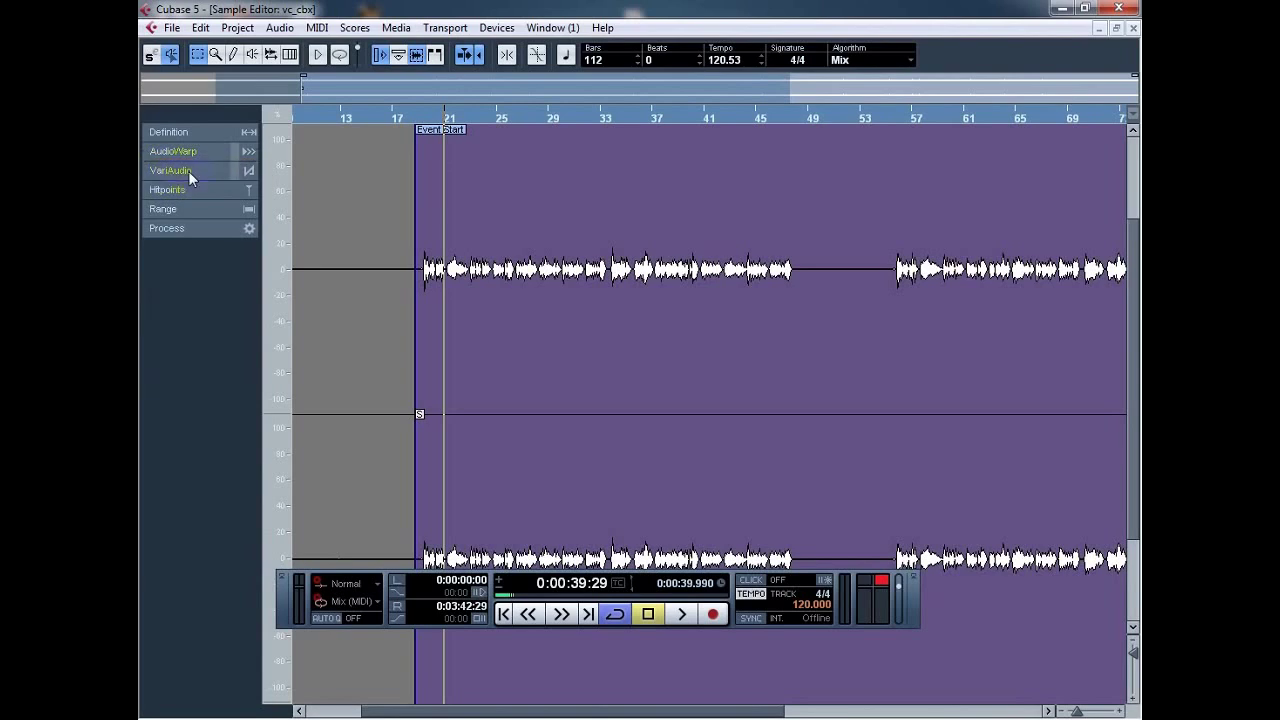
click(253, 172)
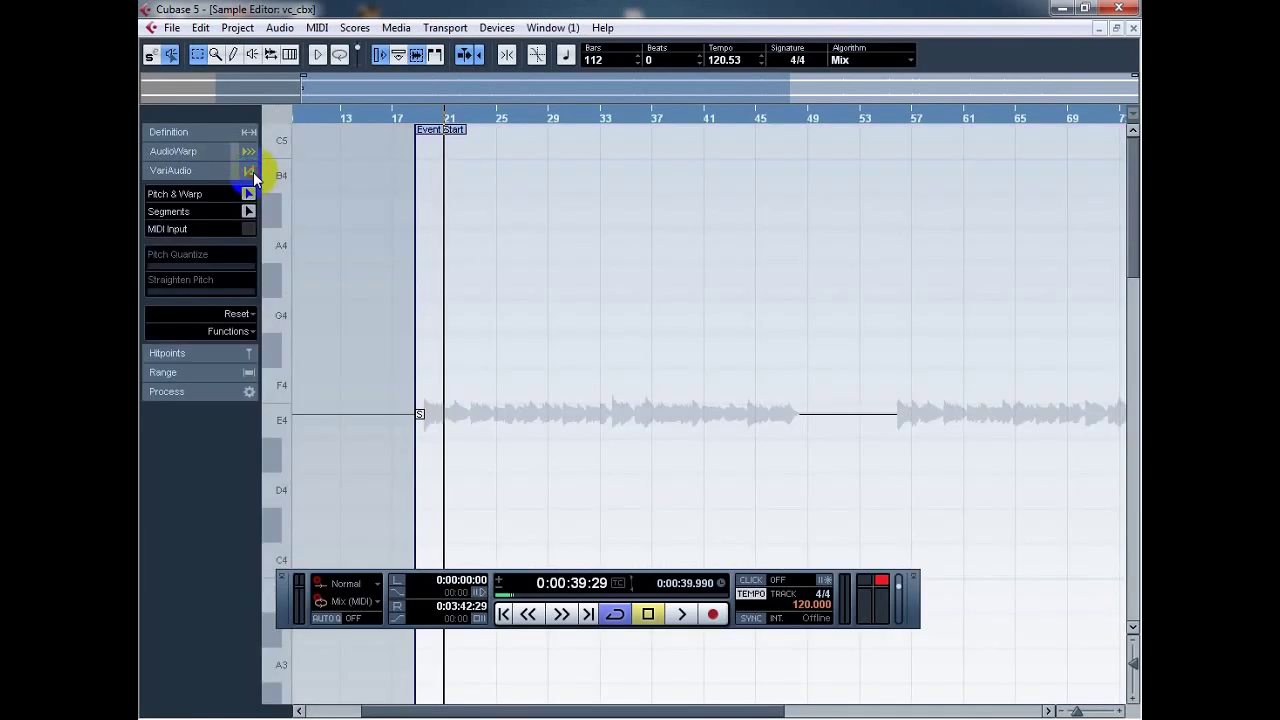
click(248, 193)
click(248, 195)
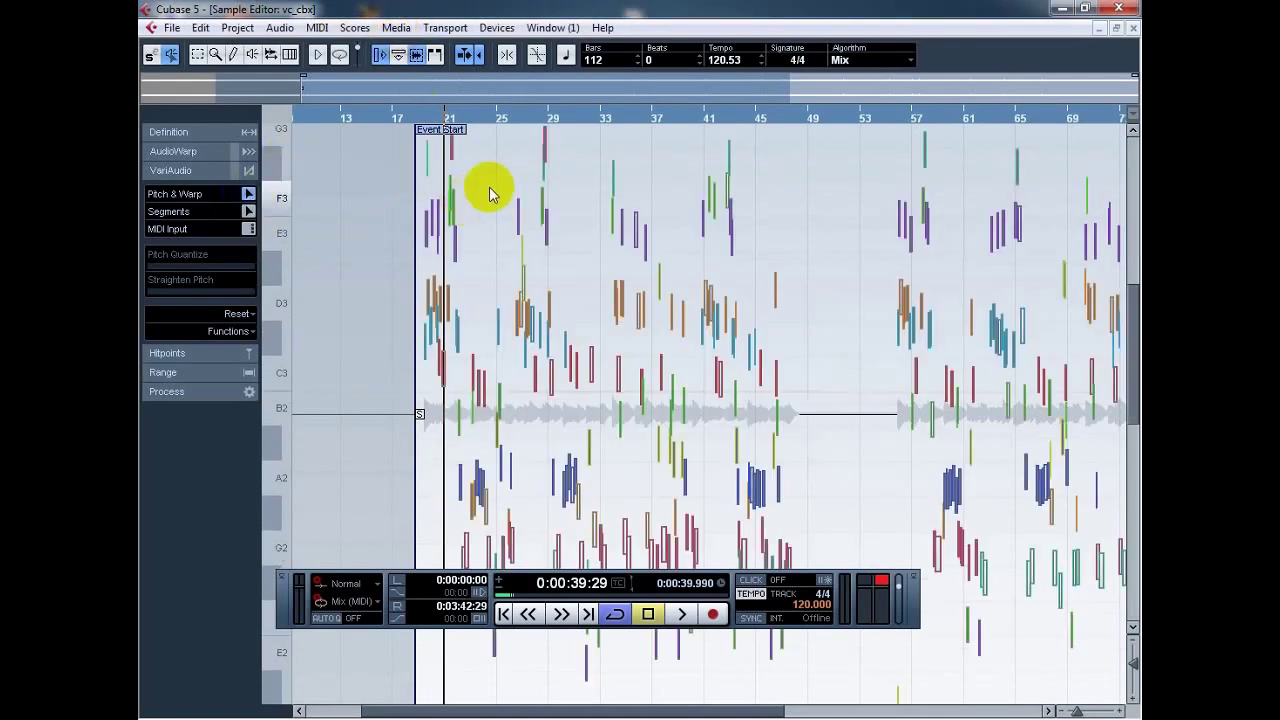
Step: Select all pitch segments of the vocal's first phrase, between bars 19 and 21, and quantize their pitch to the nearest semitones
click(432, 119)
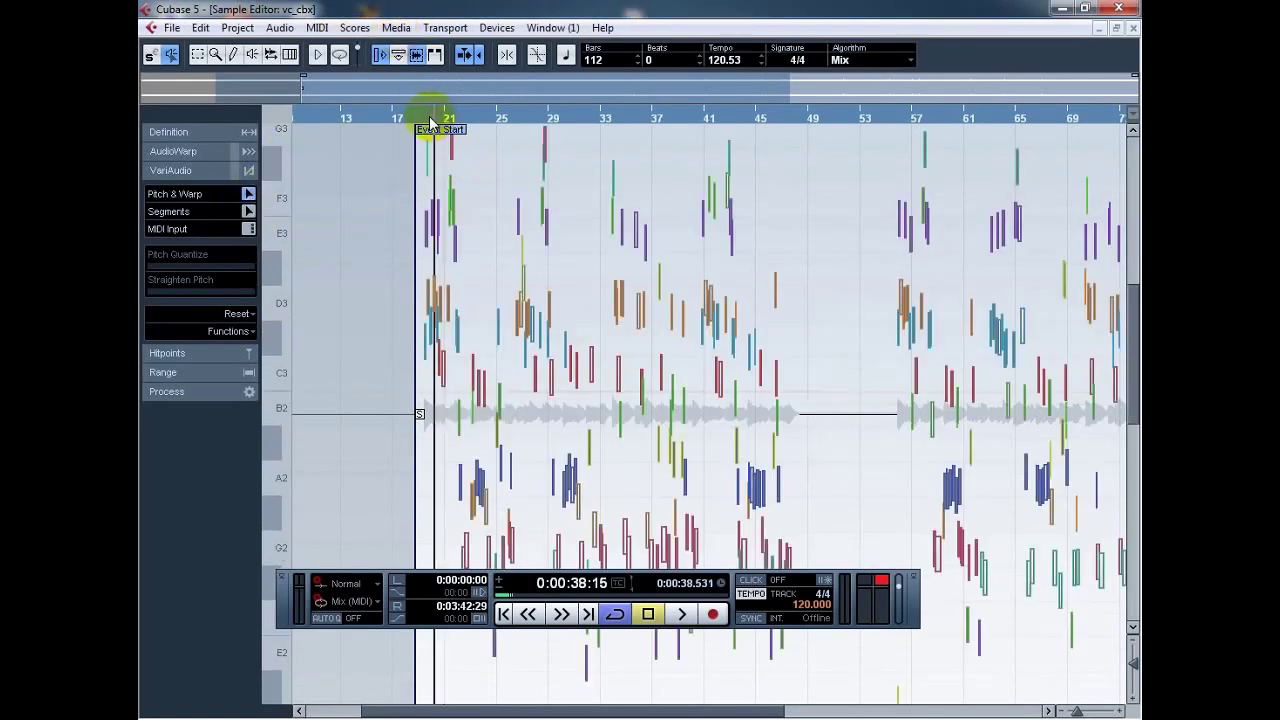
key(h)
key(h)
key(h)
key(h)
key(h)
key(h)
key(h)
key(h)
key(h)
key(h)
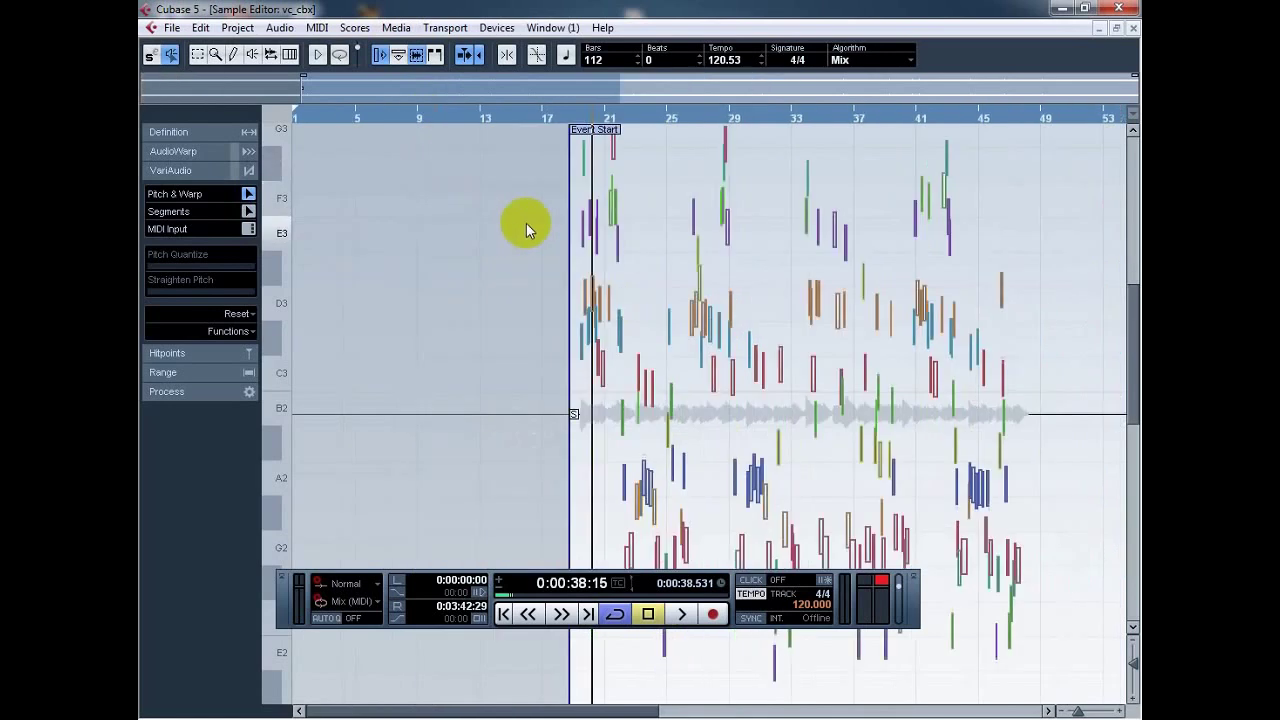
key(h)
key(h)
key(h)
key(h)
key(h)
key(h)
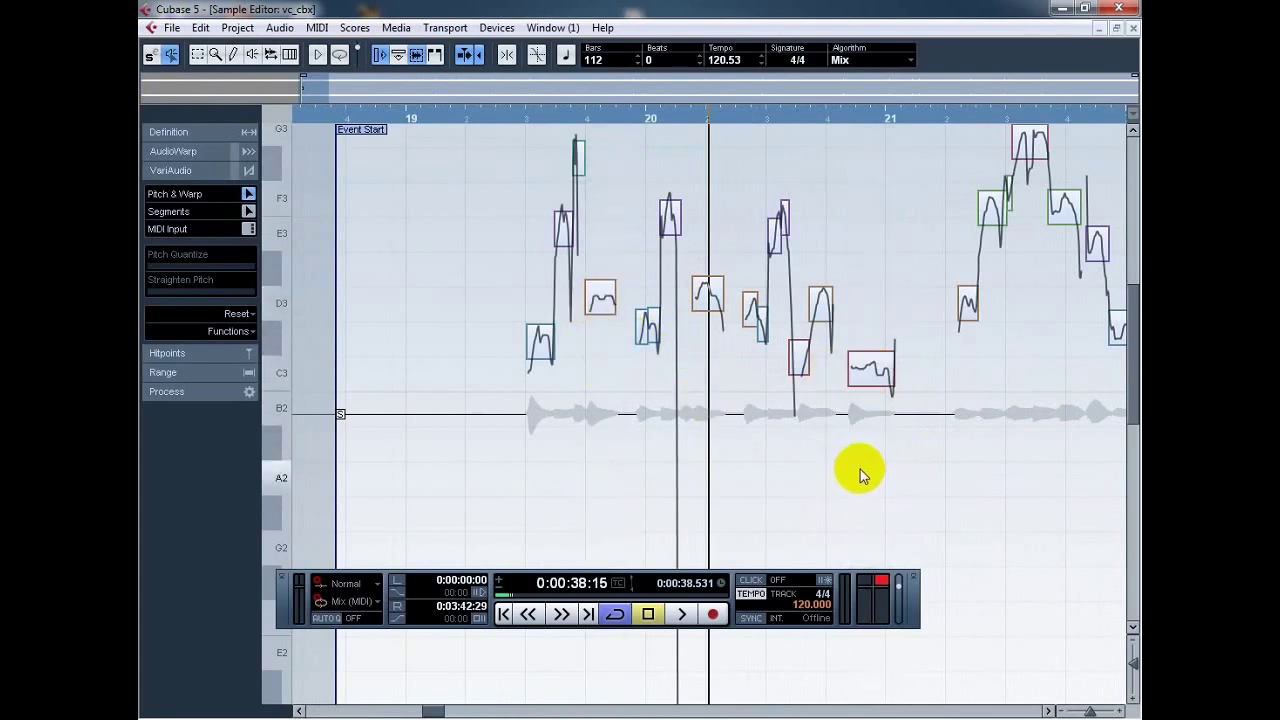
drag(890, 482, 434, 150)
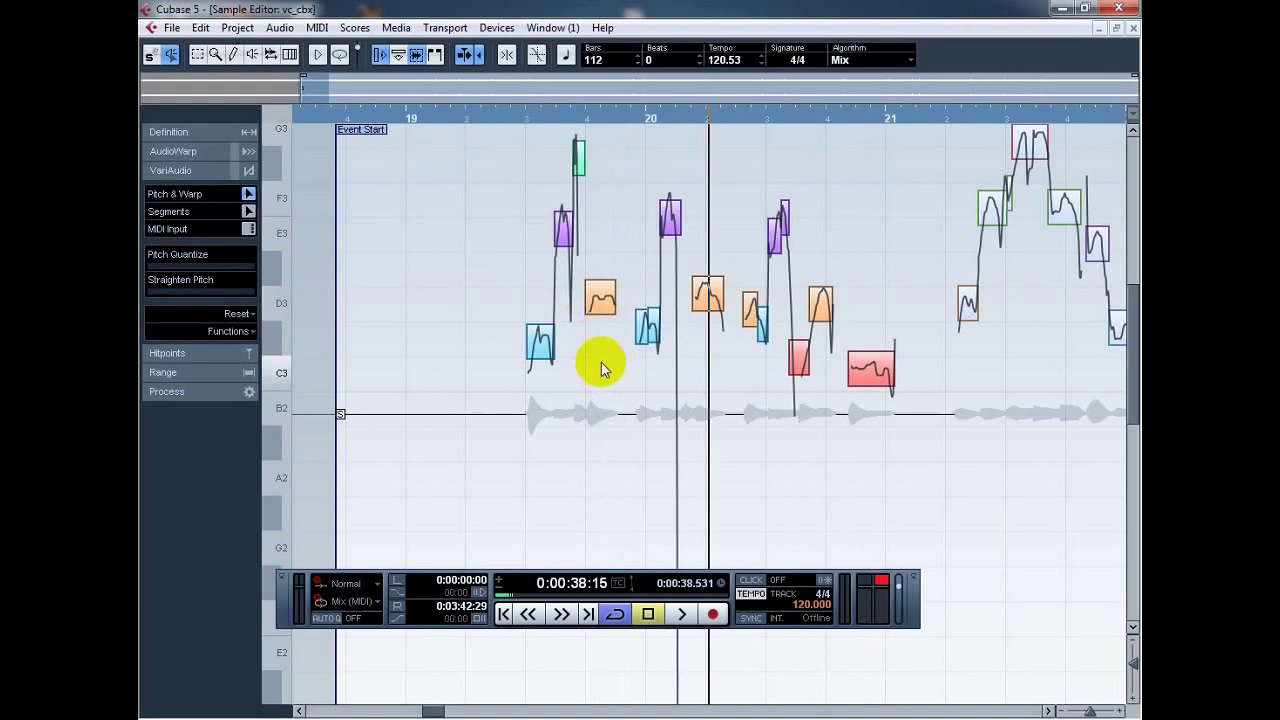
click(874, 375)
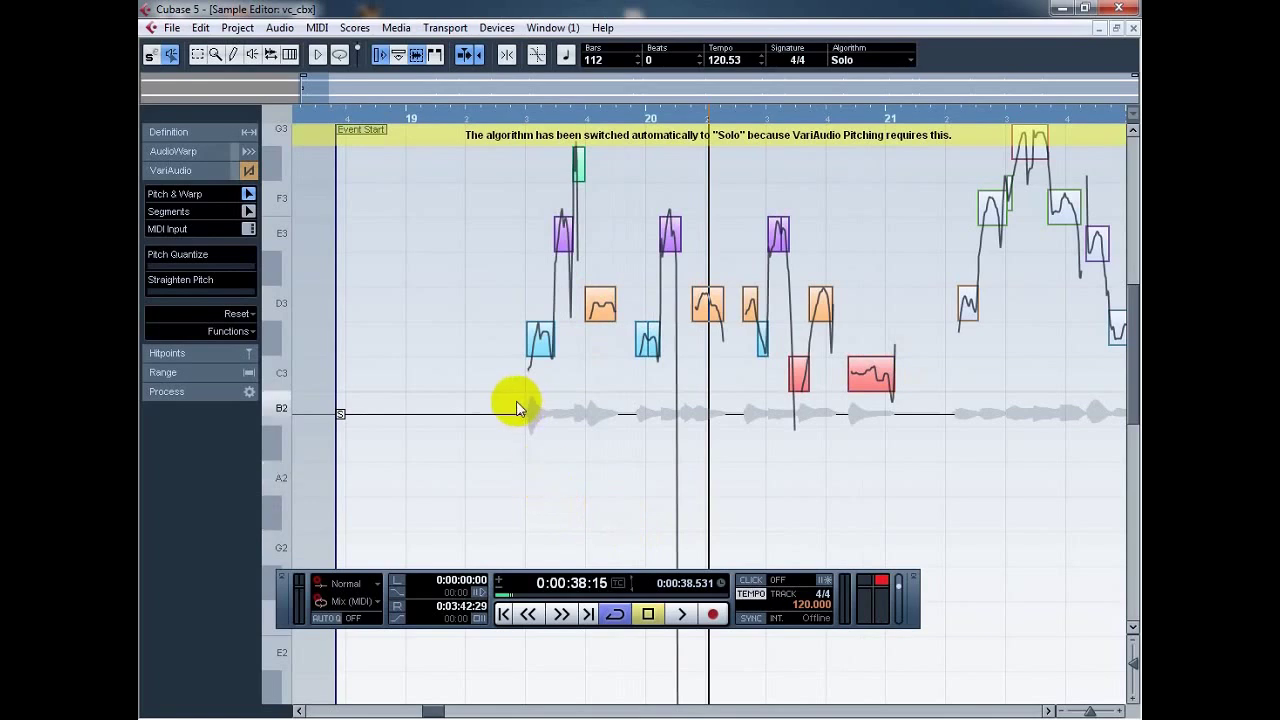
click(608, 451)
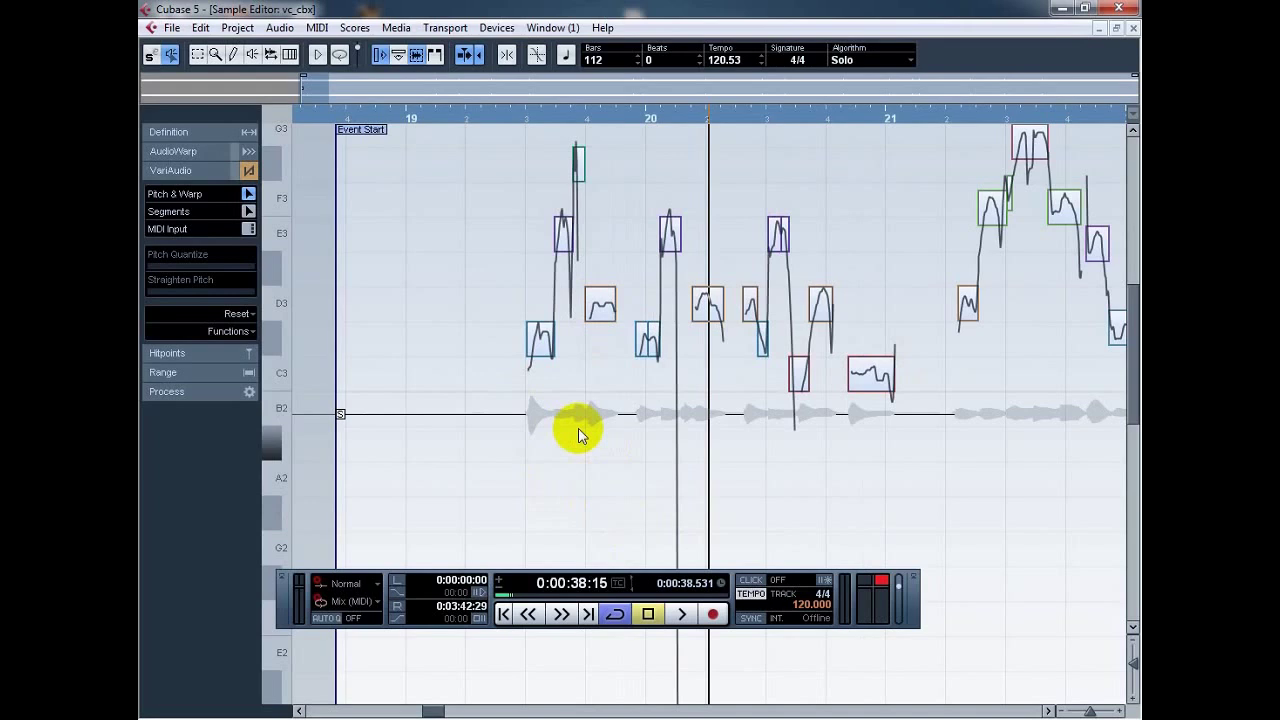
Step: Examine the pitch curves of the first phrase's opening segments up close, starting at the first sung note
click(541, 118)
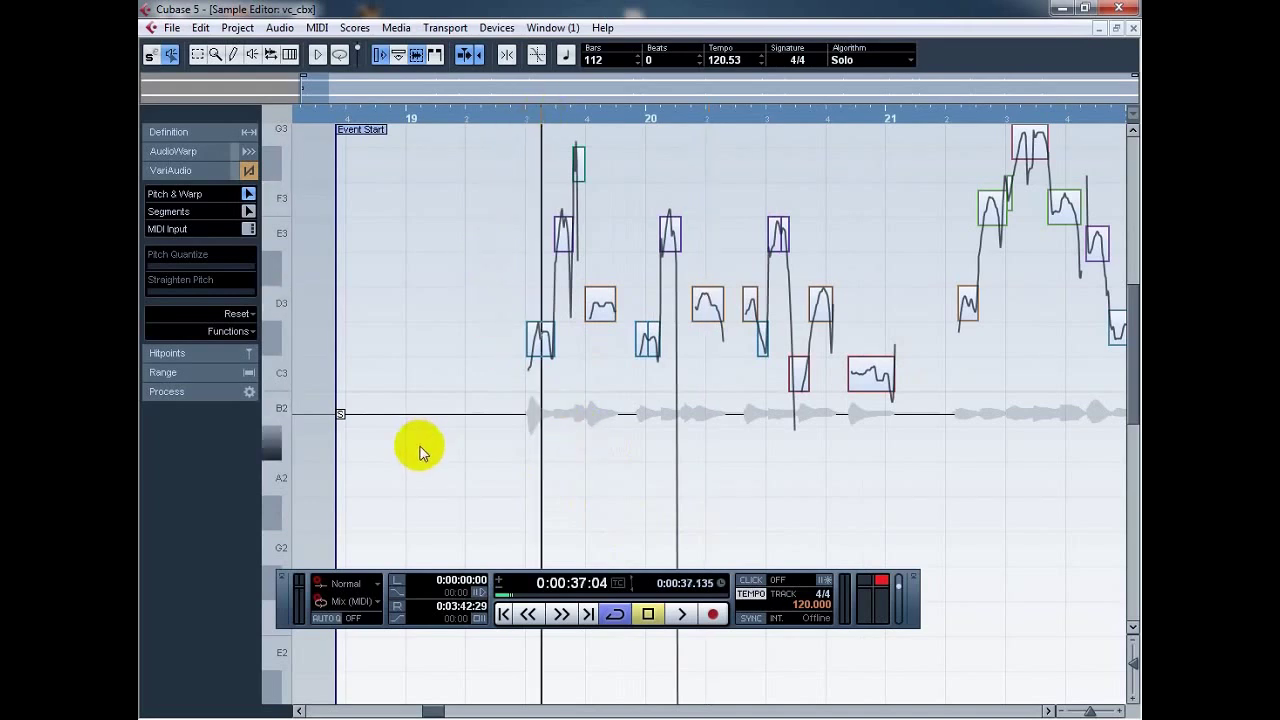
key(h)
key(h)
key(h)
key(h)
key(h)
key(h)
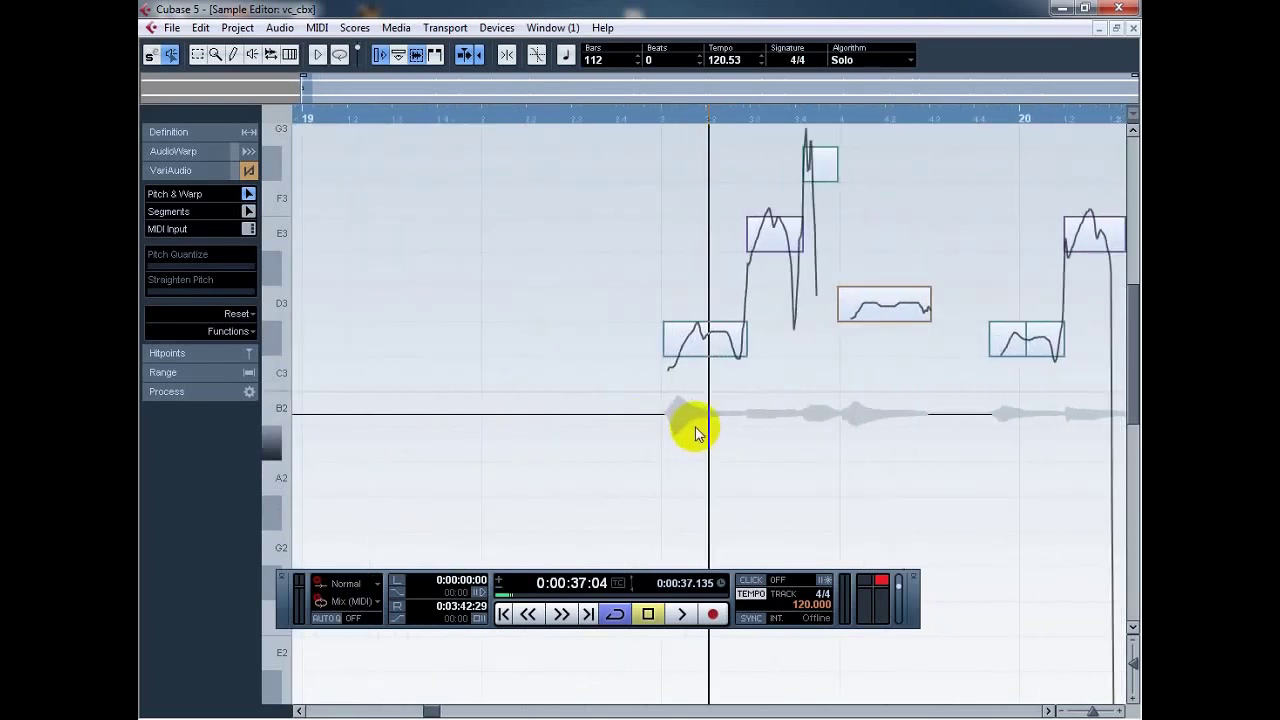
key(g)
key(g)
key(g)
key(g)
key(g)
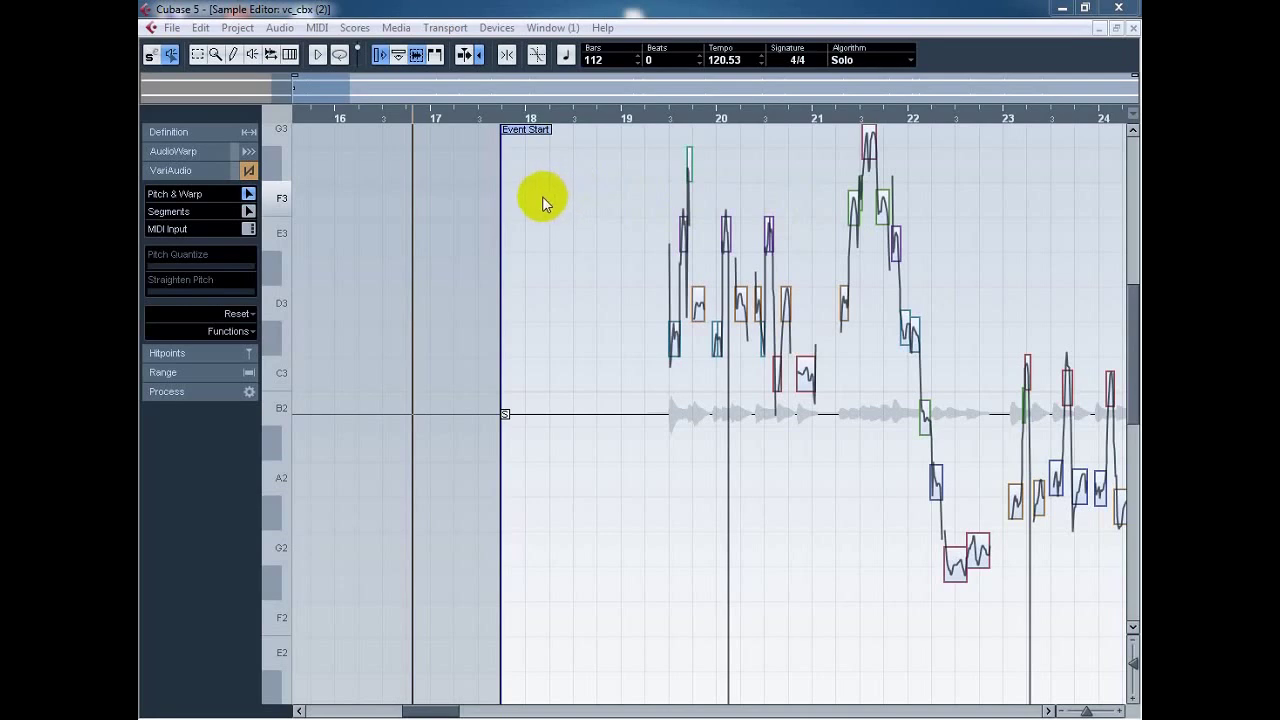
Step: Show the transport panel and start playback from about bar 13, ahead of the vocal's entry
key(F2)
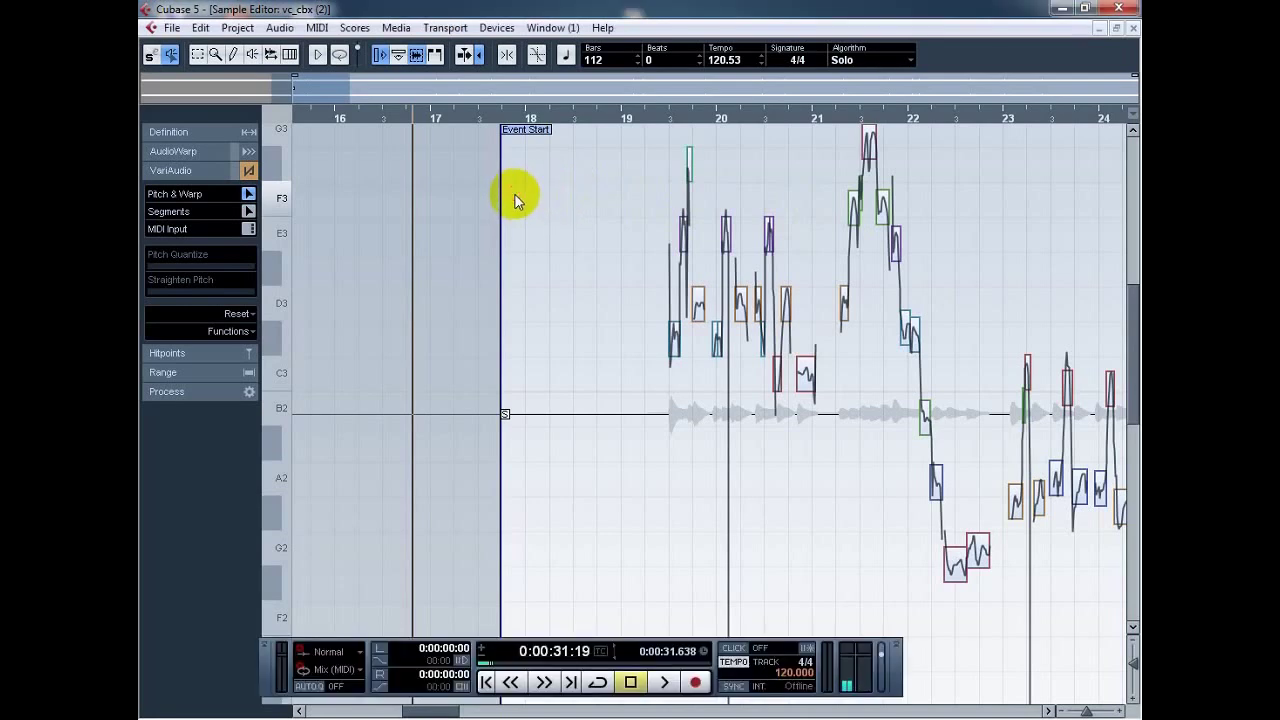
key(g)
key(g)
key(g)
click(414, 118)
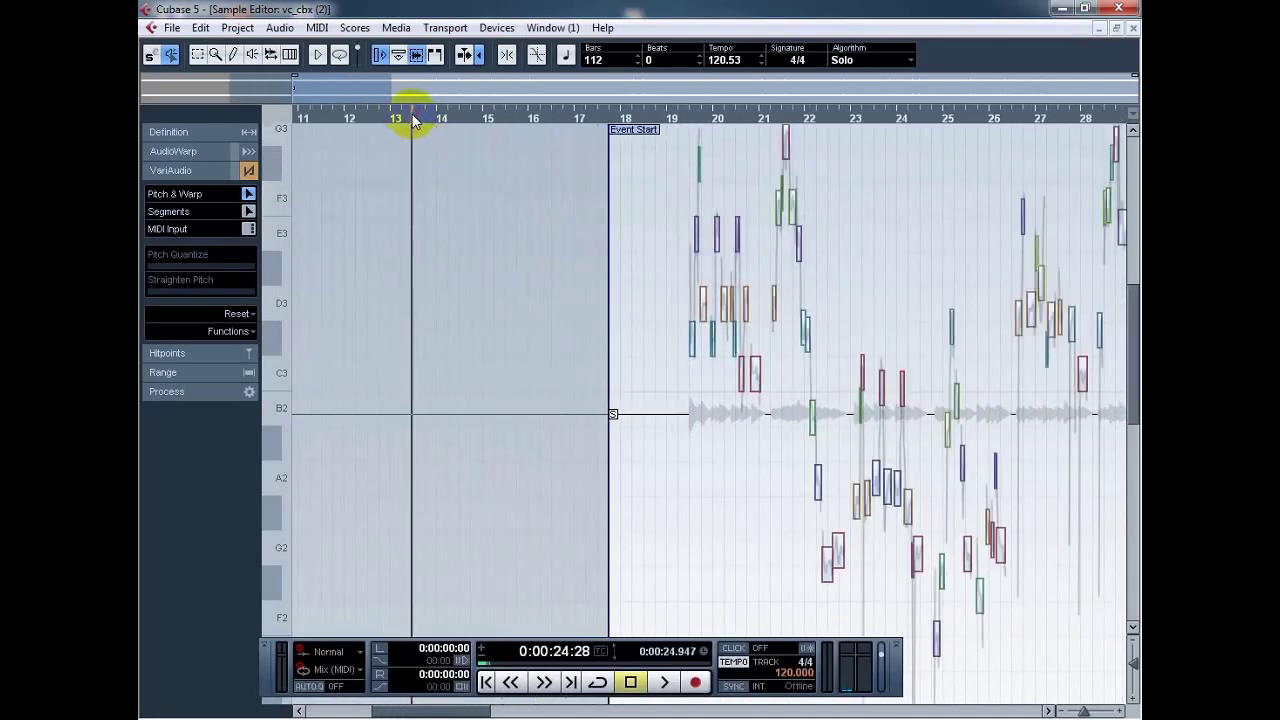
key(space)
Step: In the mixer, lower the backing track's level, set the Dang Chinh channel's input gain to 15 and raise its fader slightly
key(F3)
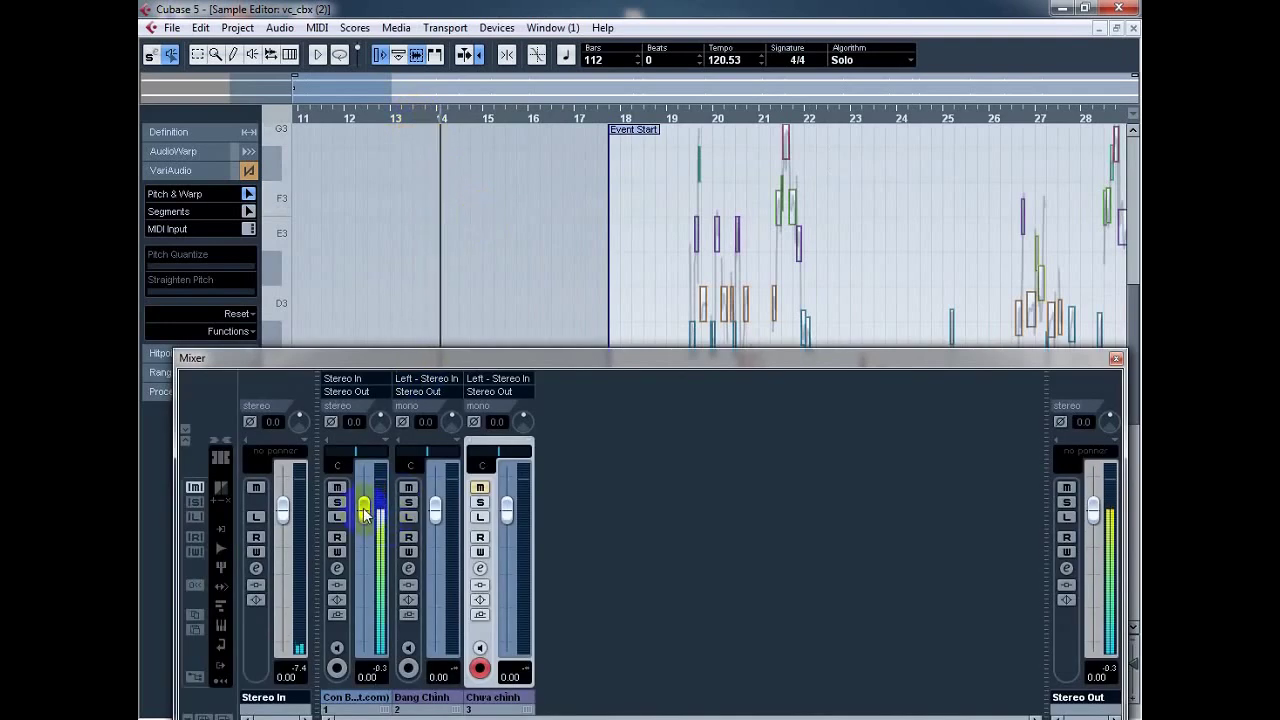
drag(367, 512, 362, 613)
click(423, 424)
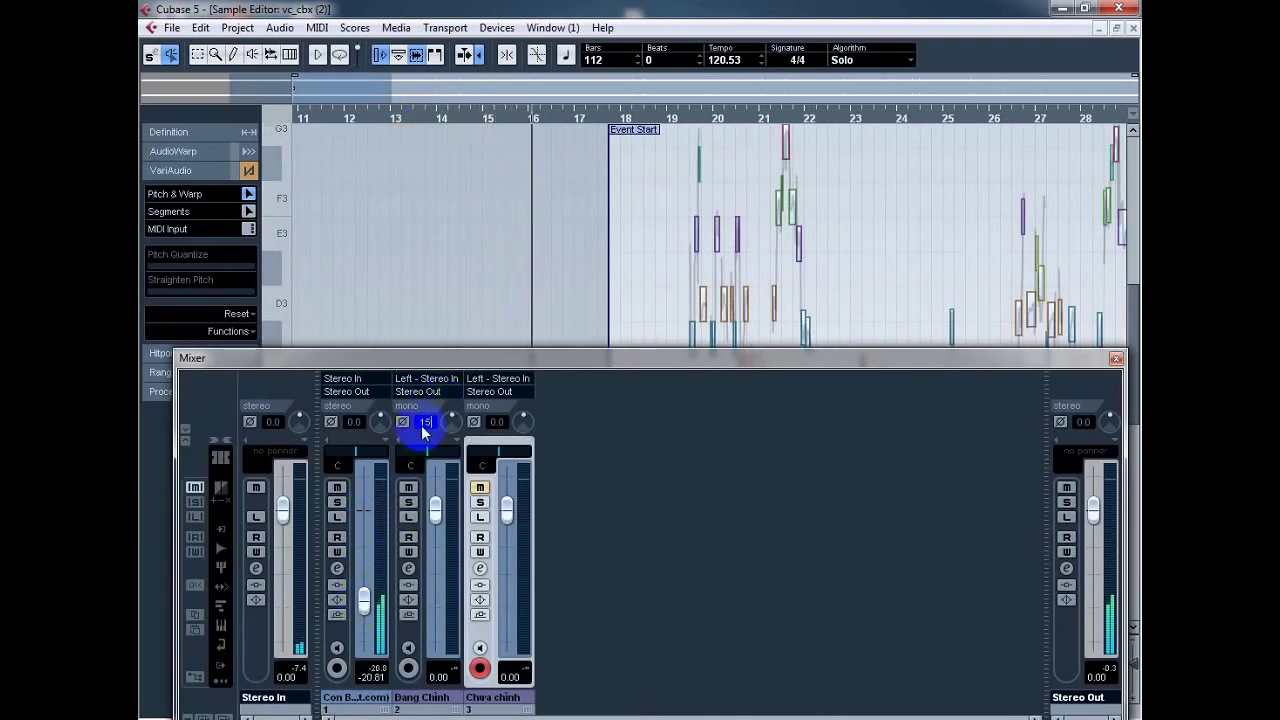
text(15)
key(Return)
drag(360, 612, 389, 590)
drag(436, 514, 436, 497)
click(1116, 357)
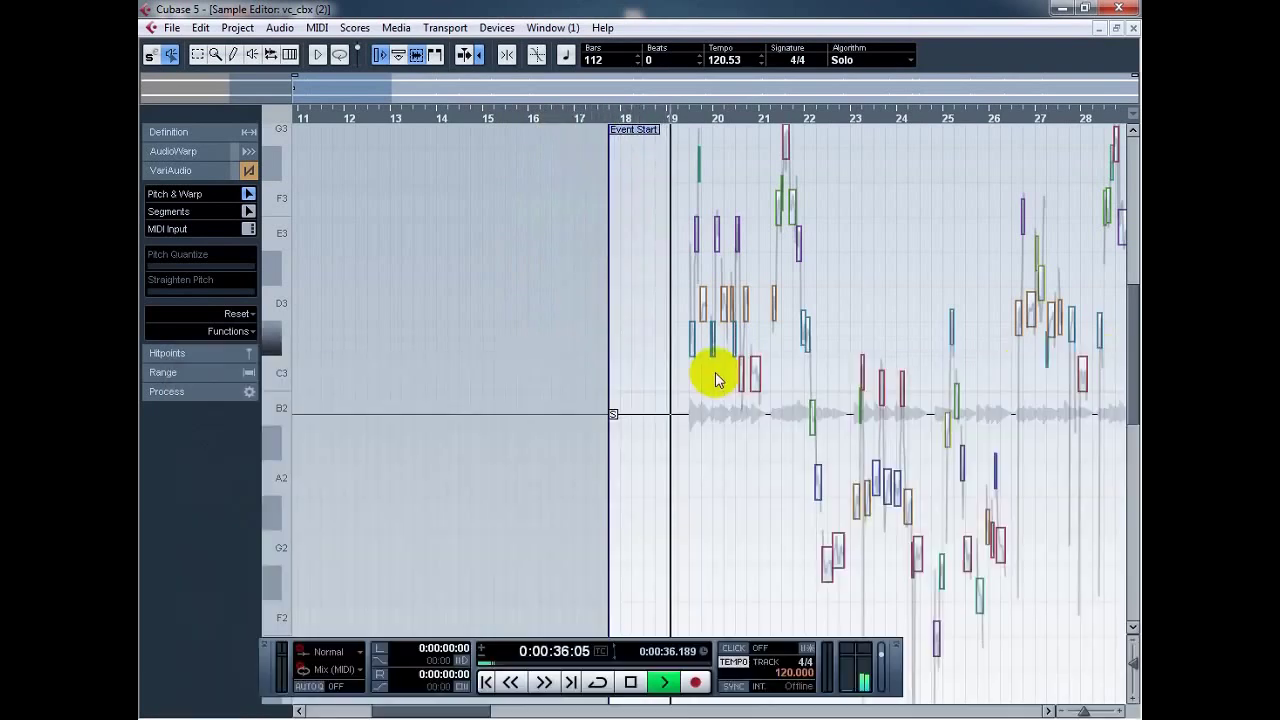
Step: Listen to the vocal's first phrase up close and stop playback just before bar 21
key(h)
key(h)
key(h)
key(h)
key(h)
key(h)
key(h)
key(h)
key(h)
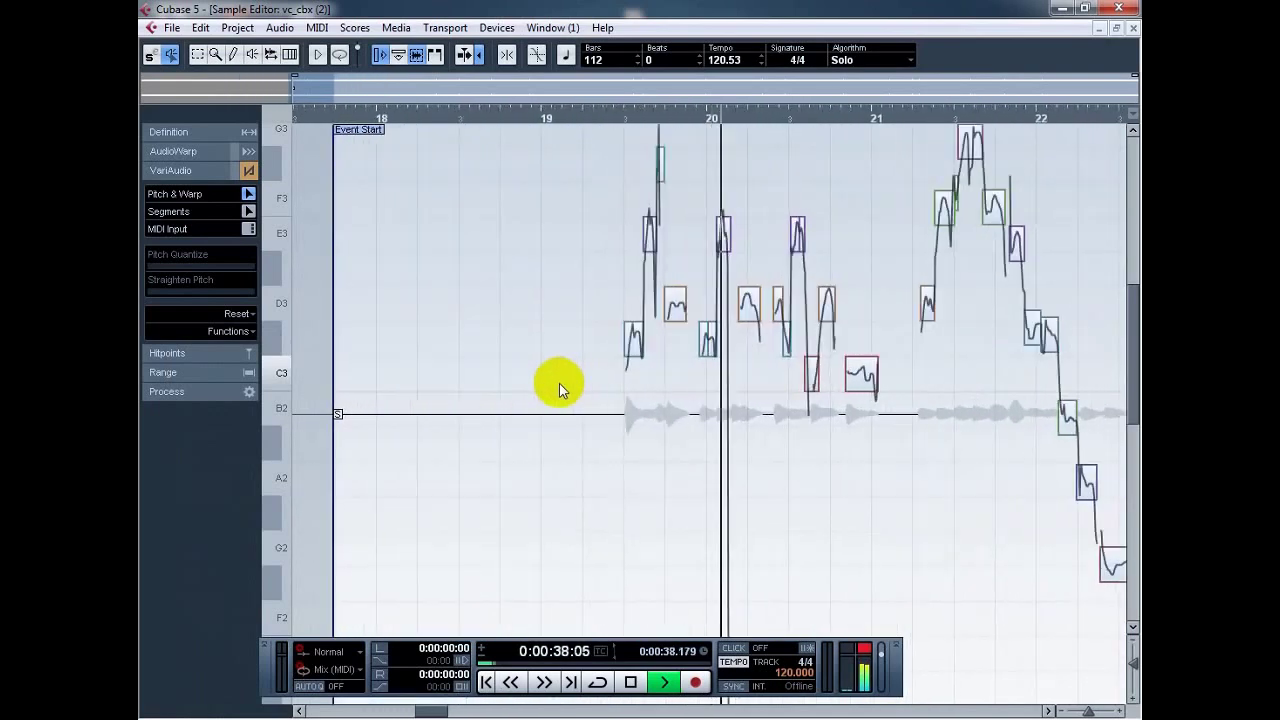
key(space)
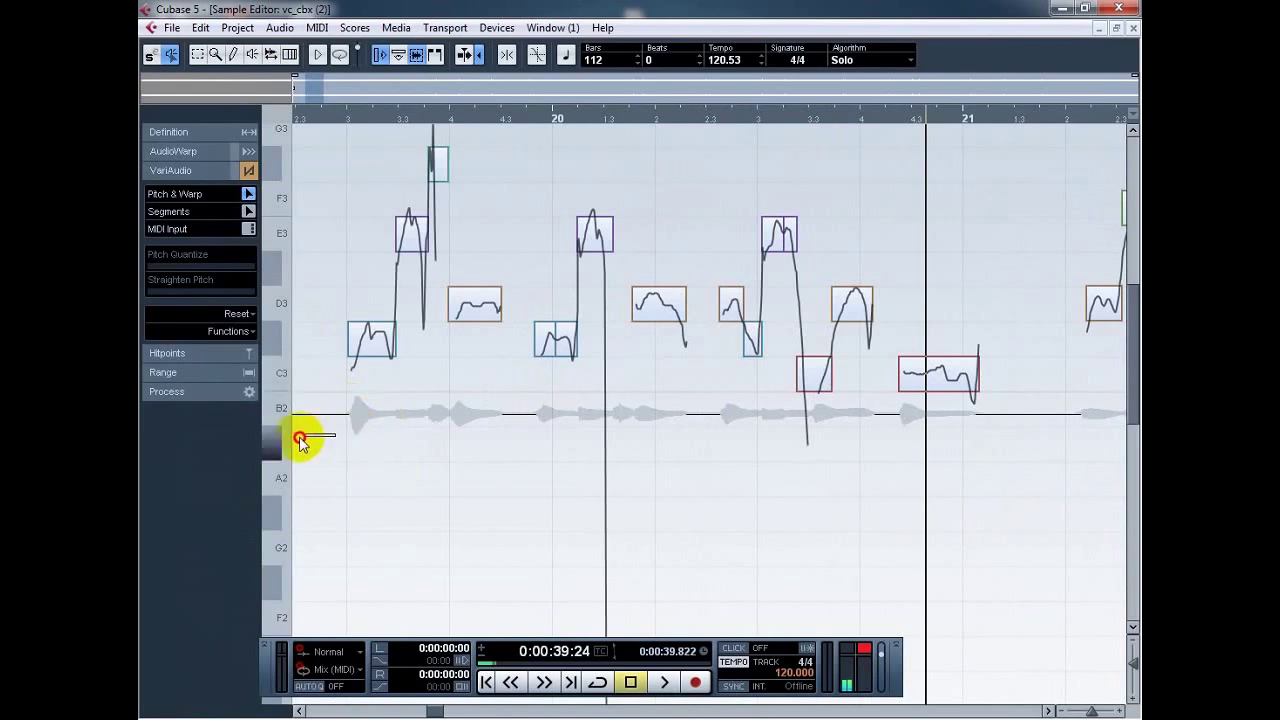
Step: Raise the first phrase's opening segment to D3, shift the next two segments to F3, and audition the following D3 segment
scroll(344, 461, left, 2)
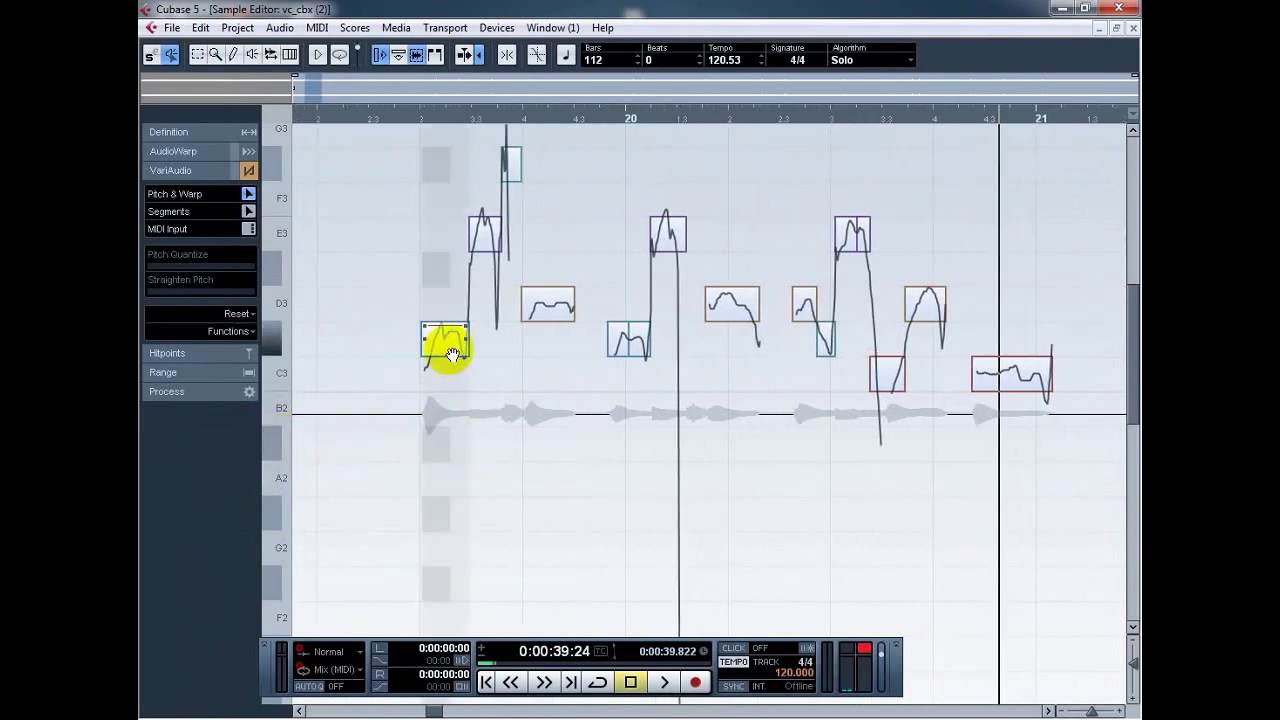
click(175, 57)
drag(449, 340, 450, 299)
drag(486, 234, 487, 200)
drag(511, 162, 508, 200)
click(539, 299)
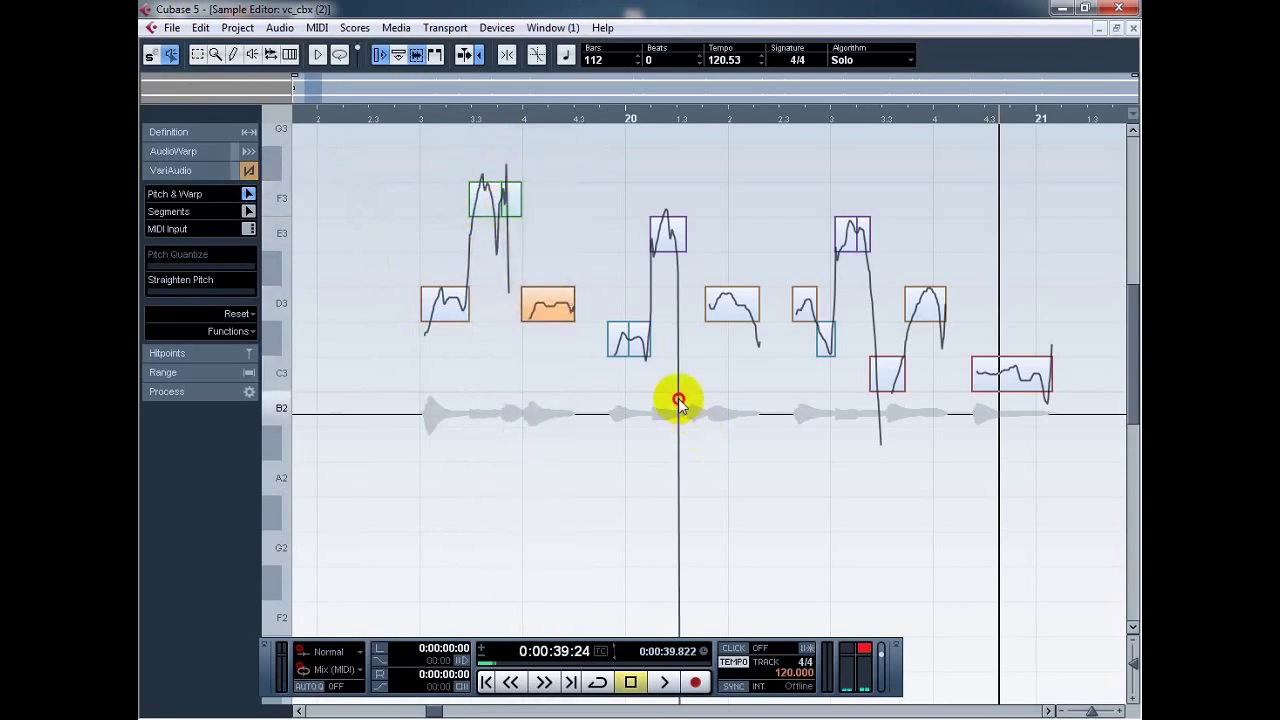
Step: Raise the pair of segments at bar 20 to D3 and the segment after them to F3, then audition the next D3 segment
click(610, 345)
drag(640, 347, 630, 307)
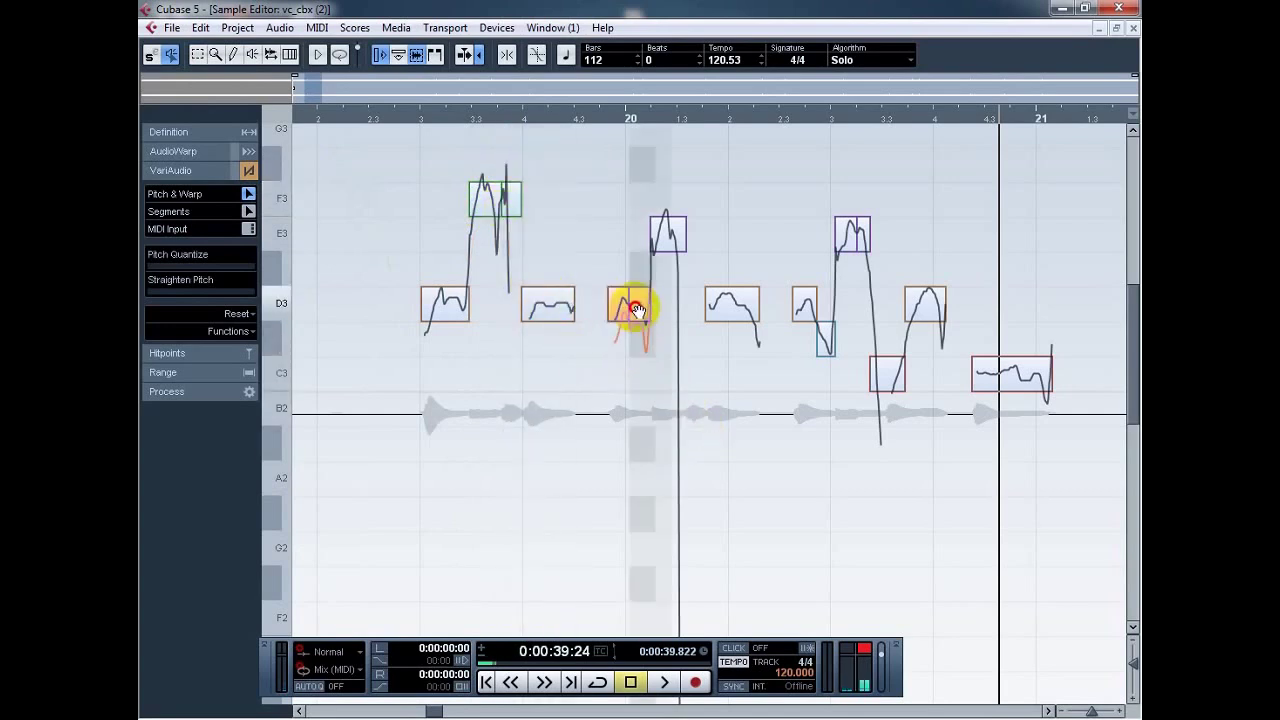
click(666, 238)
drag(668, 240, 666, 196)
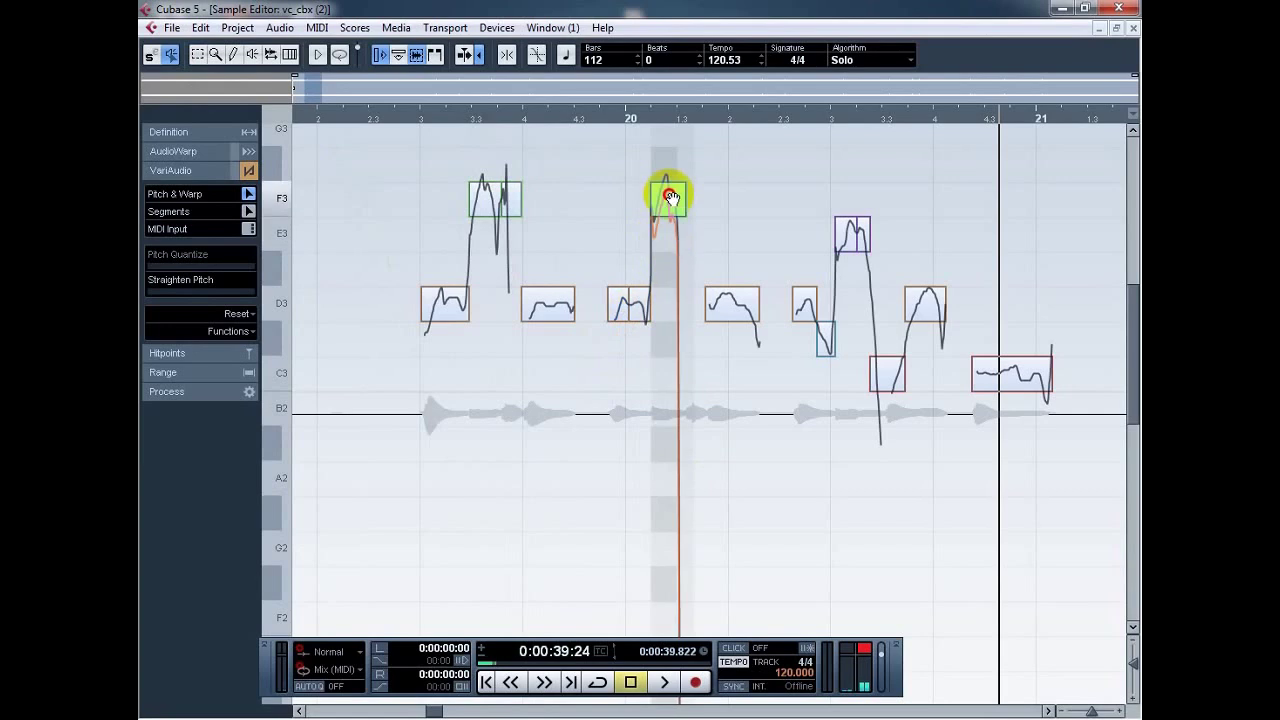
click(724, 300)
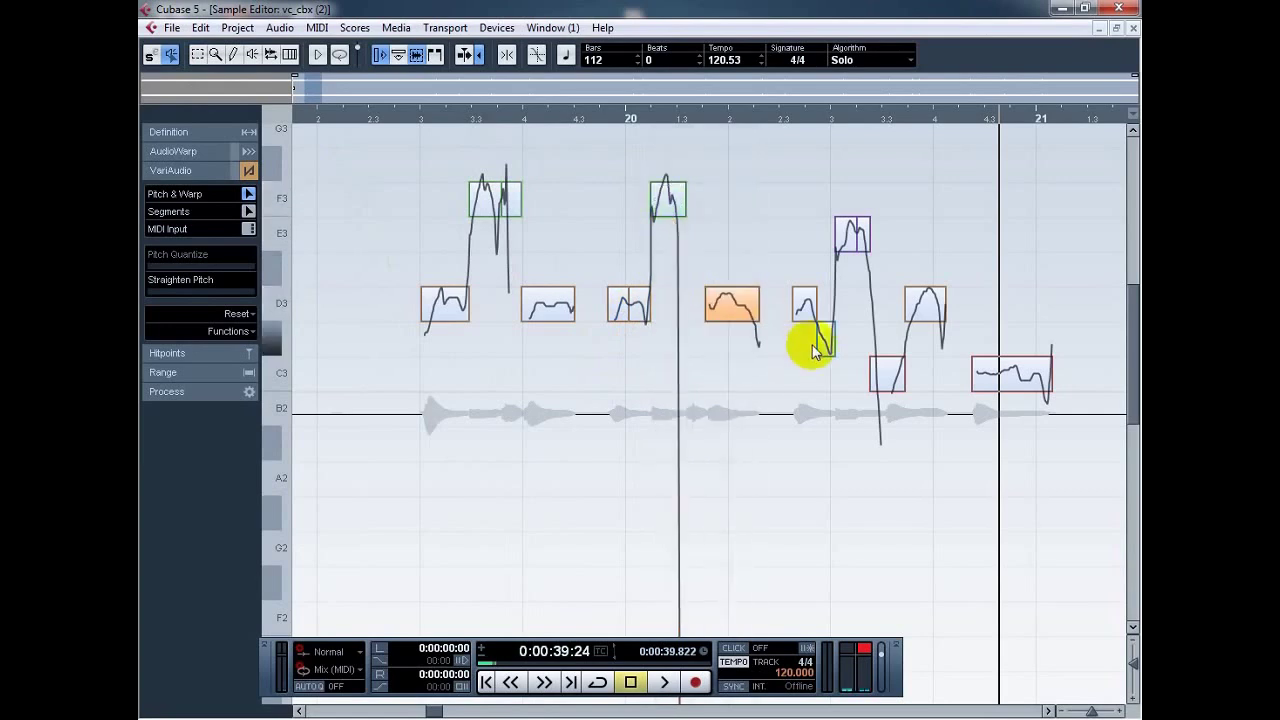
Step: Raise the phrase's remaining low C#3 segment to D3, the E3 pair to F3 and the following C3 segment to C#3
drag(826, 340, 823, 303)
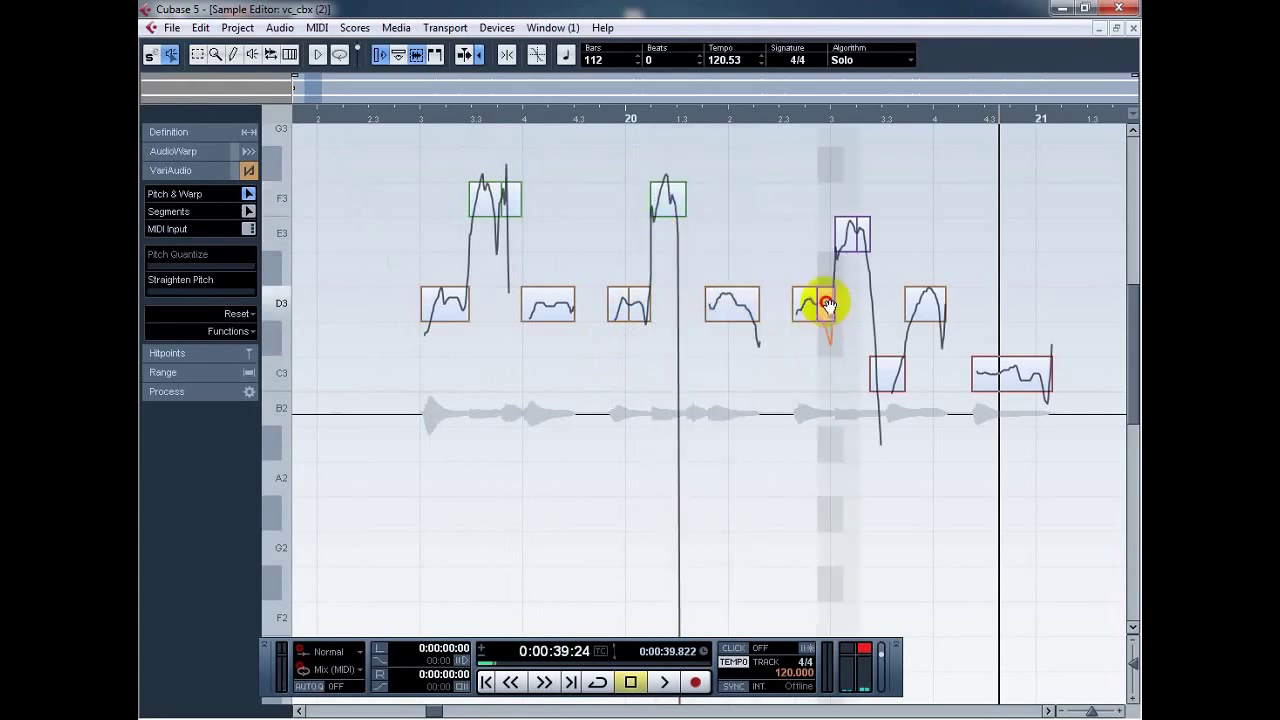
click(850, 238)
drag(850, 238, 849, 196)
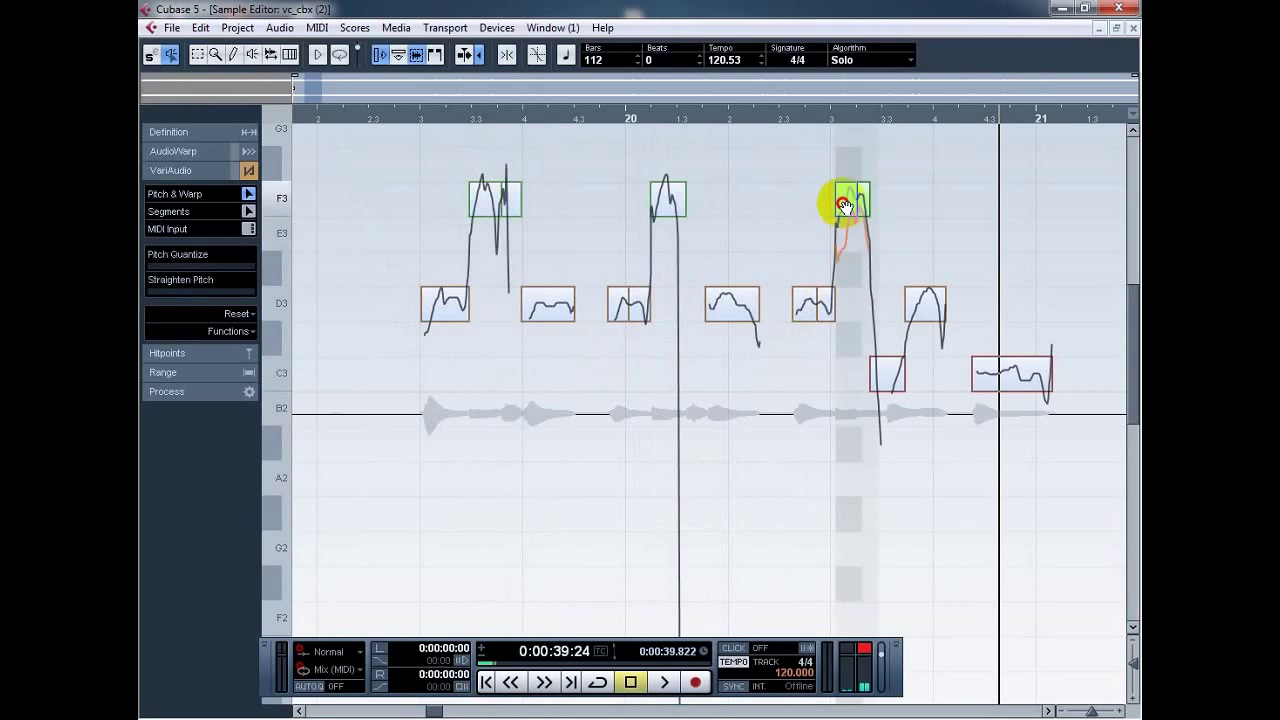
drag(886, 368, 886, 323)
click(930, 300)
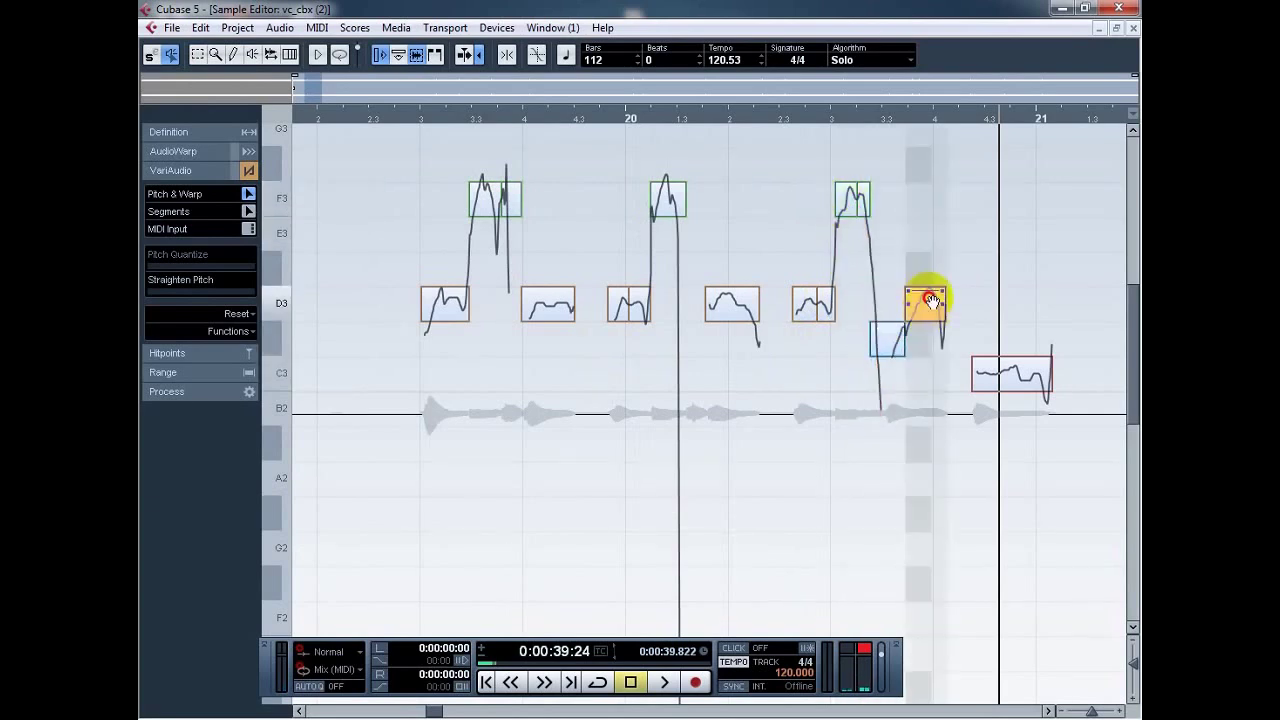
click(993, 376)
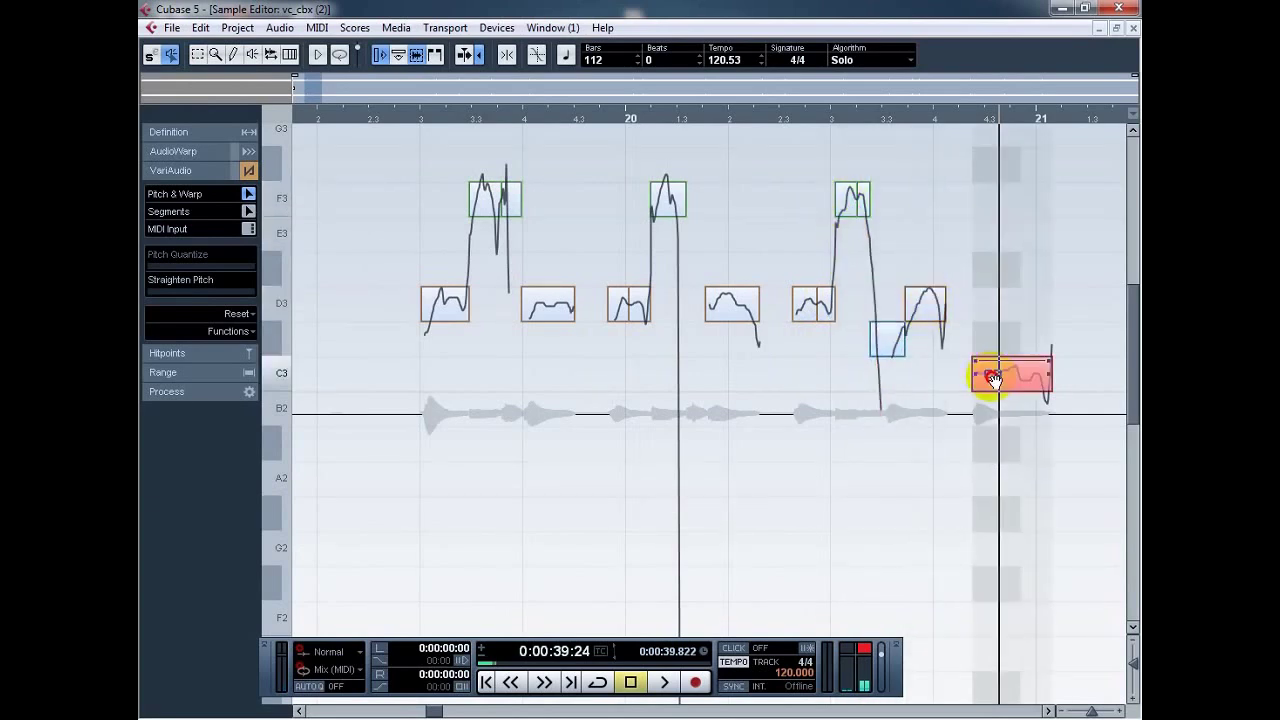
click(889, 469)
Step: Play the retuned first phrase from just before bar 19 to bar 21 and return the cursor to its first note
key(g)
key(g)
key(g)
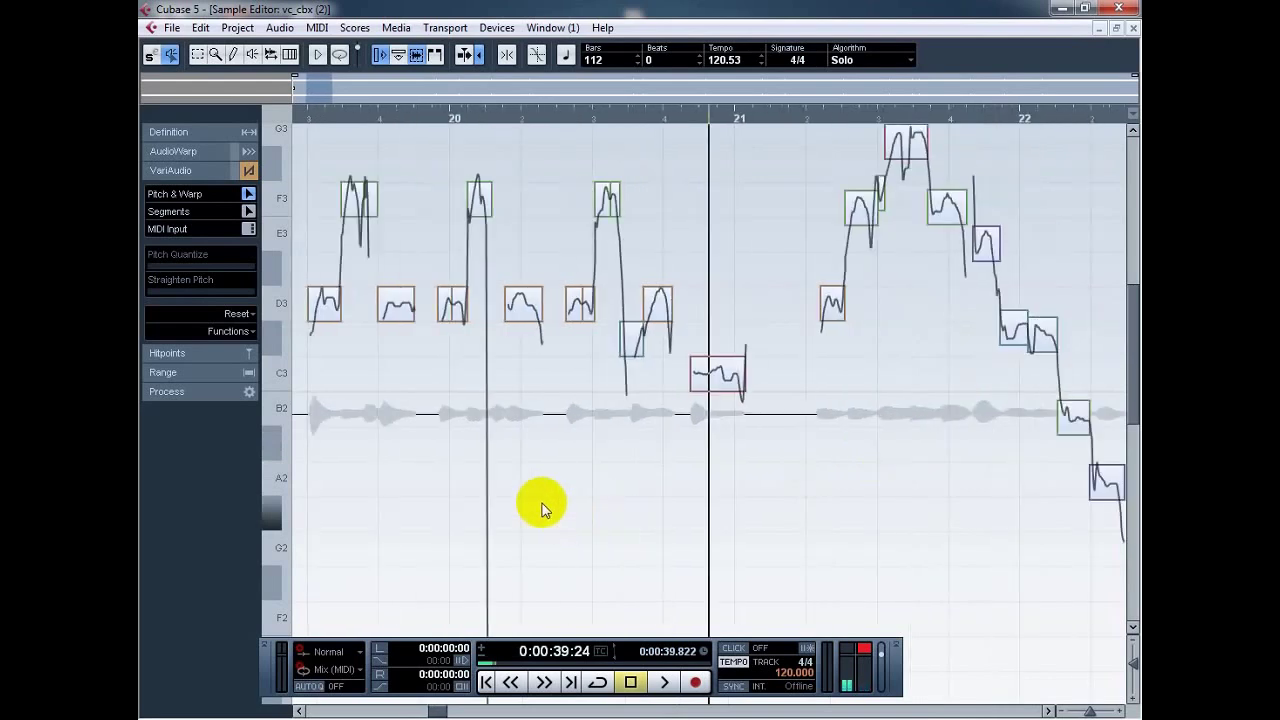
key(g)
click(421, 118)
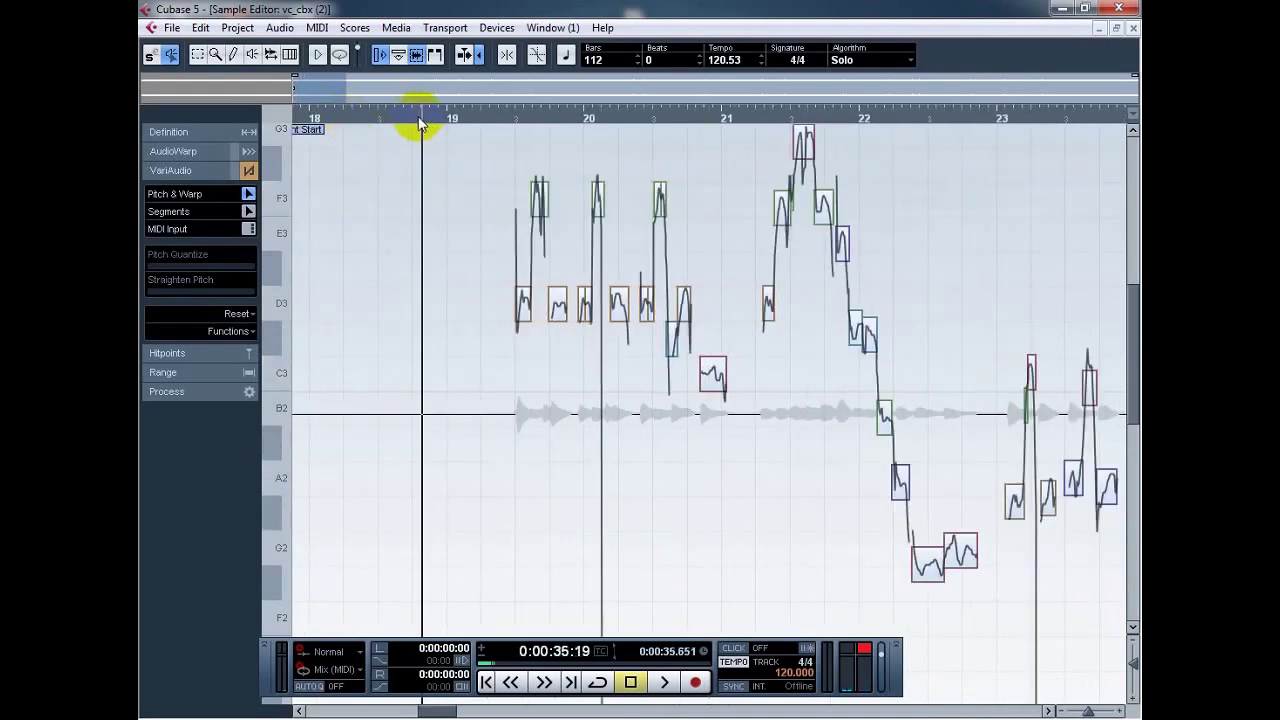
key(space)
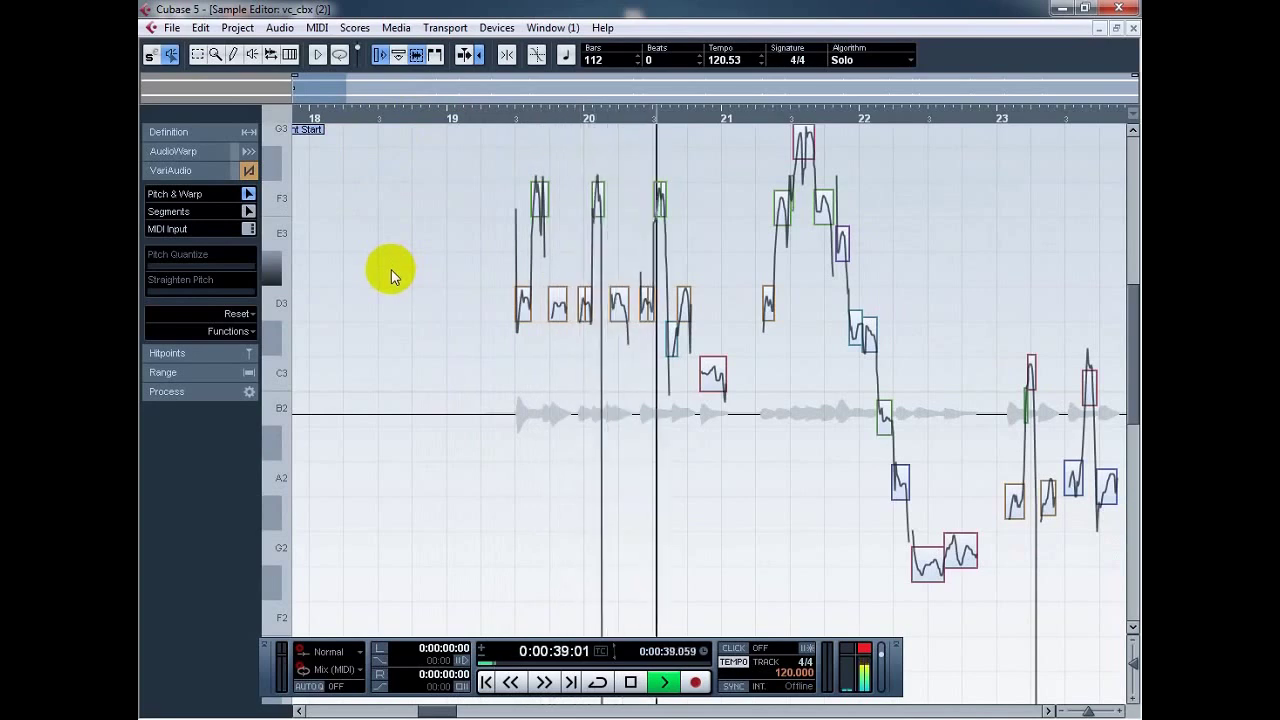
key(space)
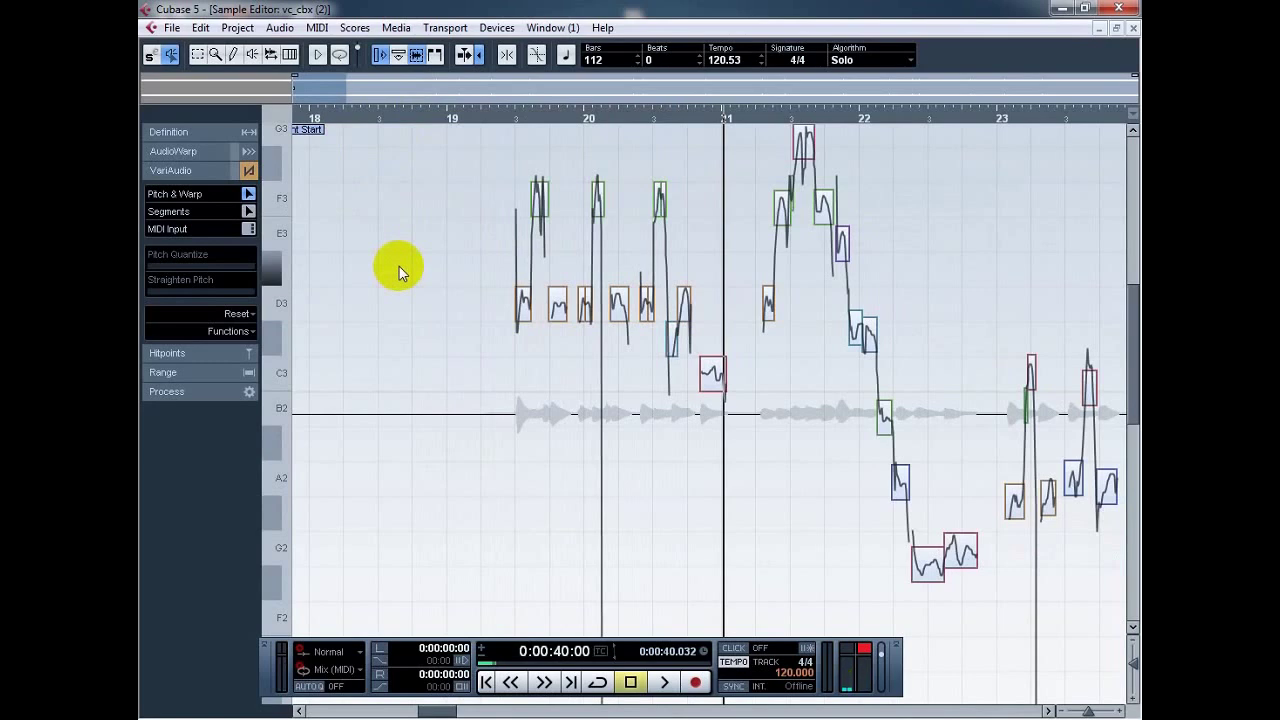
click(514, 118)
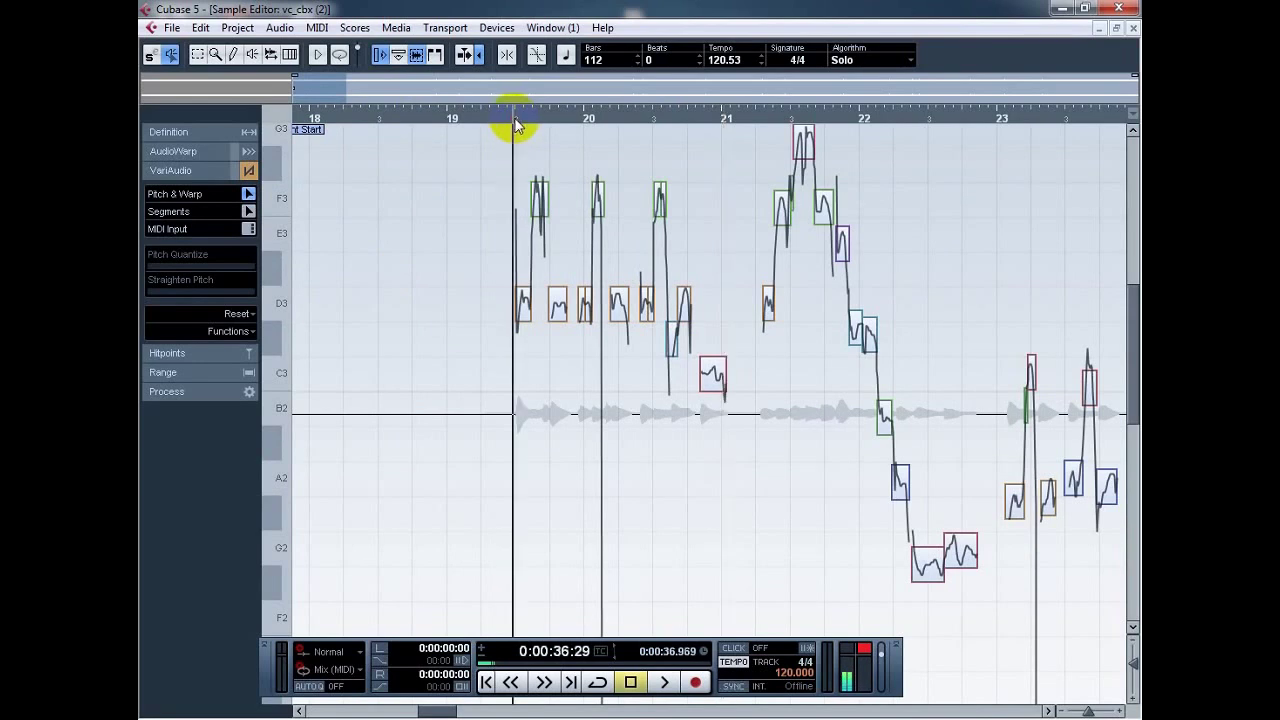
Step: Warp the phrase's first D3 segment to start just before beat 3 of bar 19 and end at about 3.2
key(h)
key(h)
key(h)
key(h)
key(h)
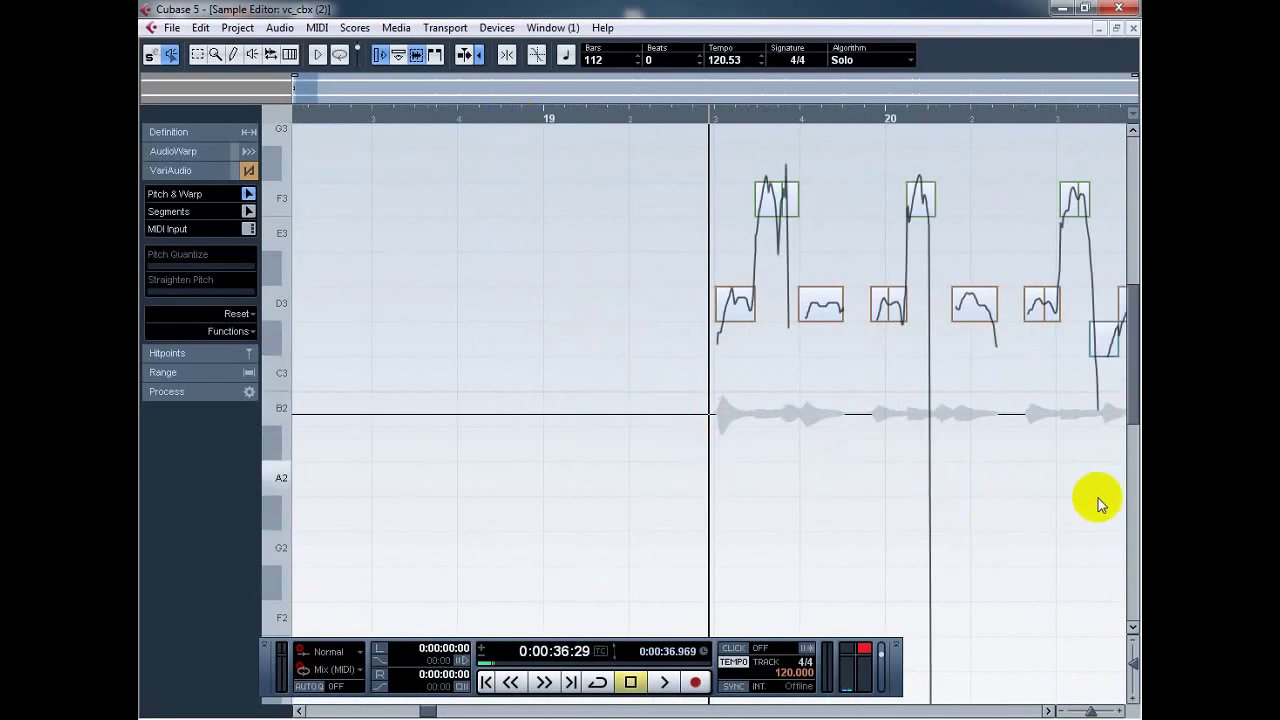
drag(1111, 492, 1134, 491)
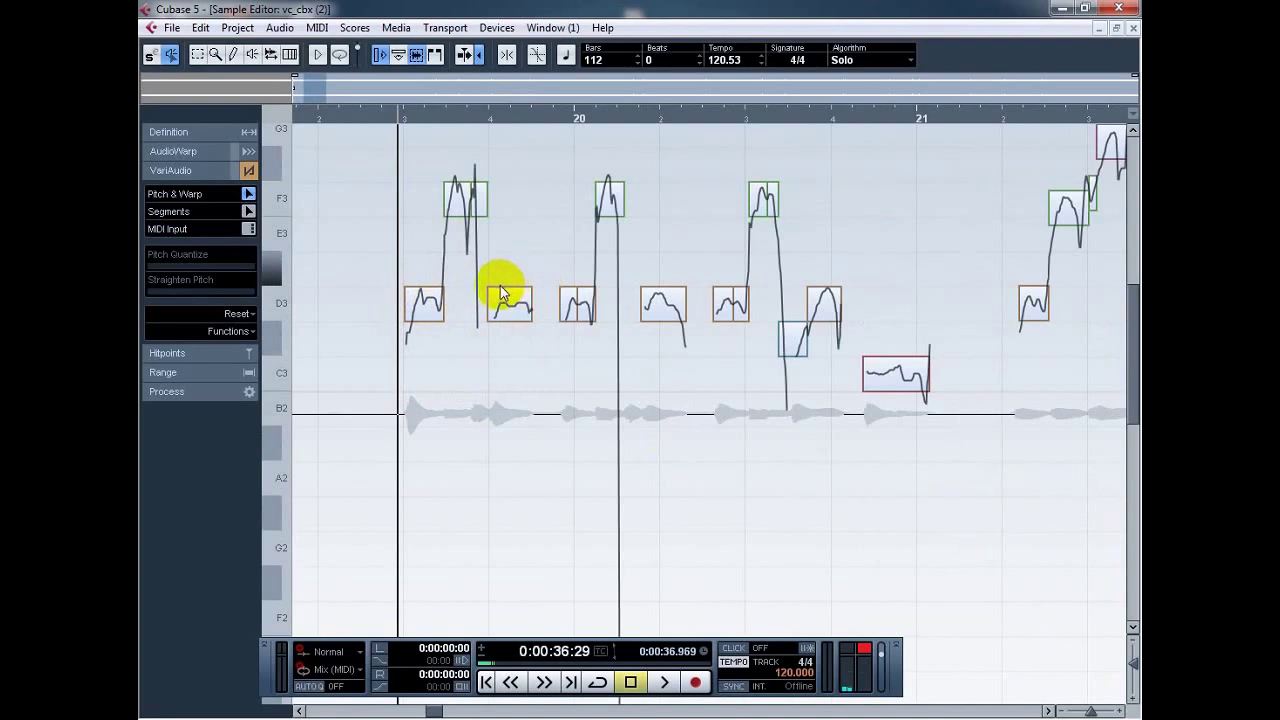
click(409, 121)
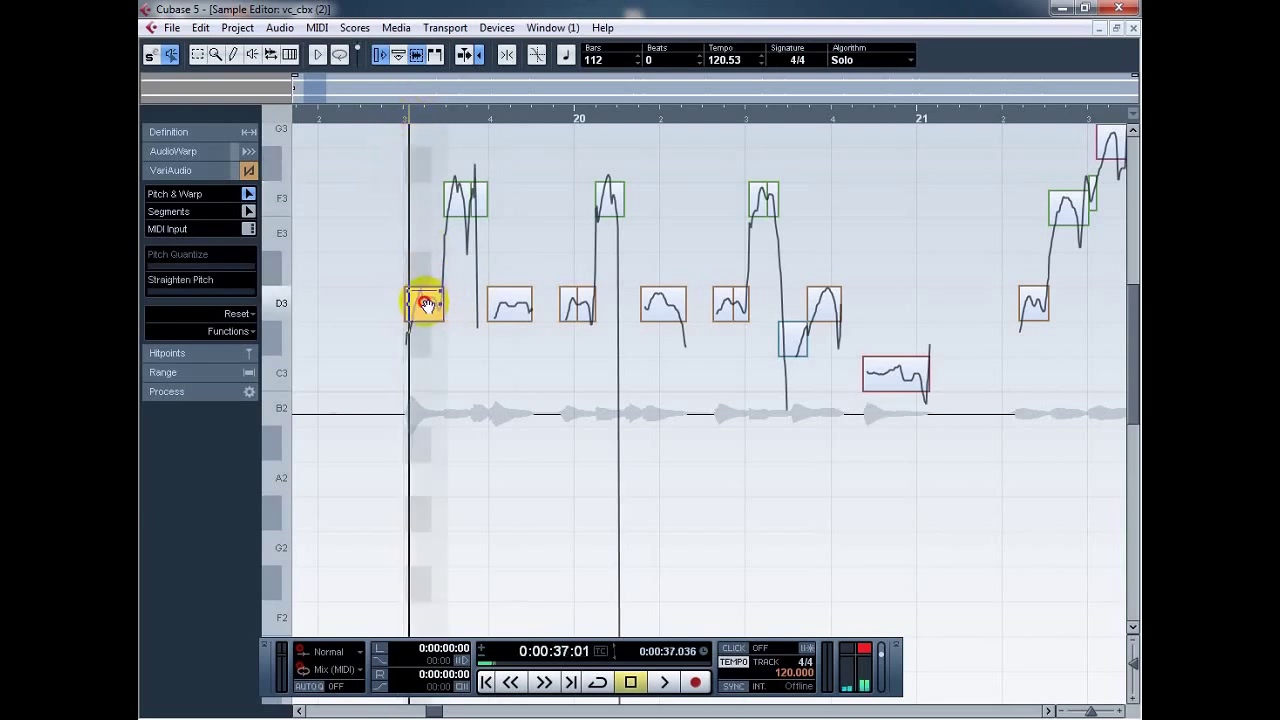
key(h)
key(h)
key(h)
key(h)
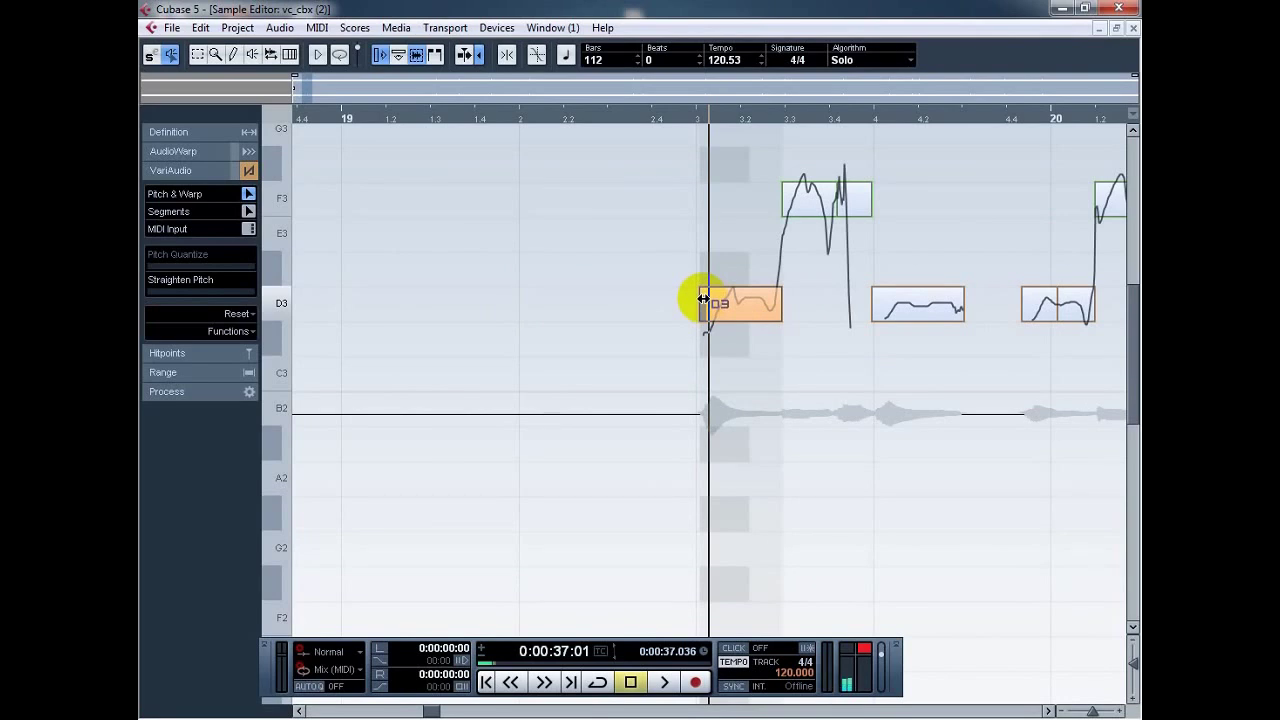
click(703, 300)
drag(703, 300, 679, 300)
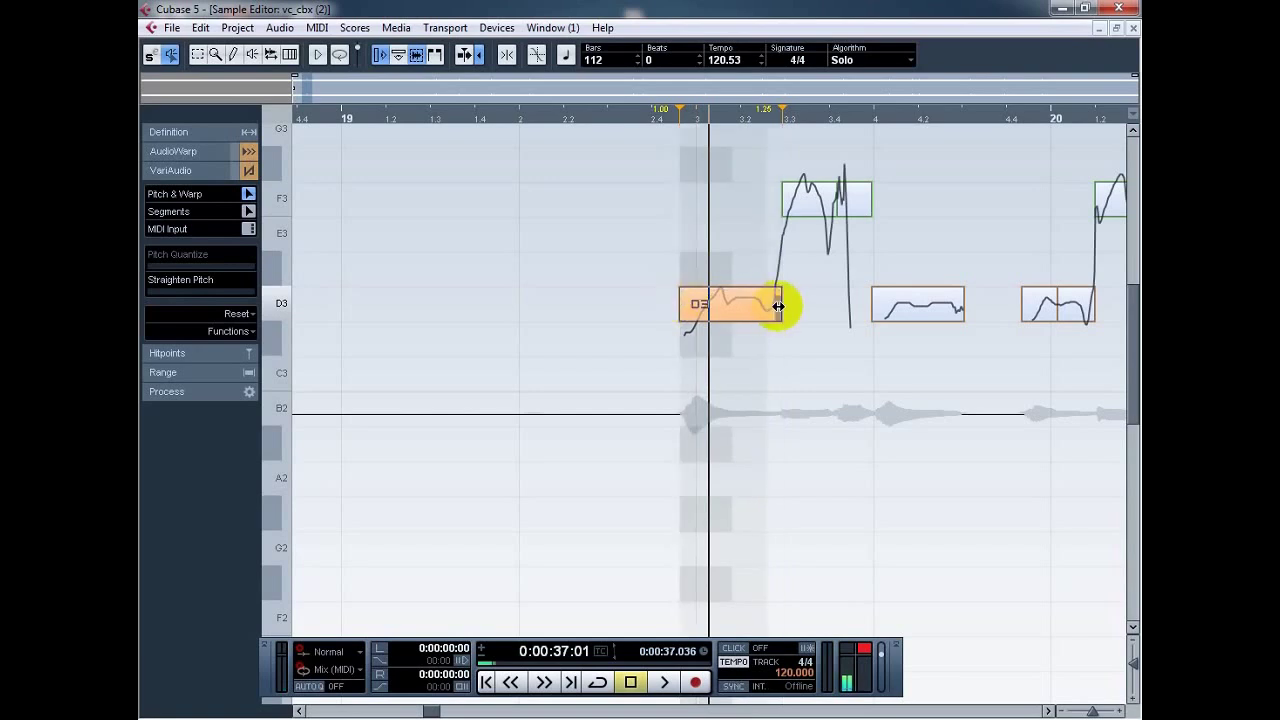
drag(779, 305, 752, 306)
drag(824, 422, 597, 241)
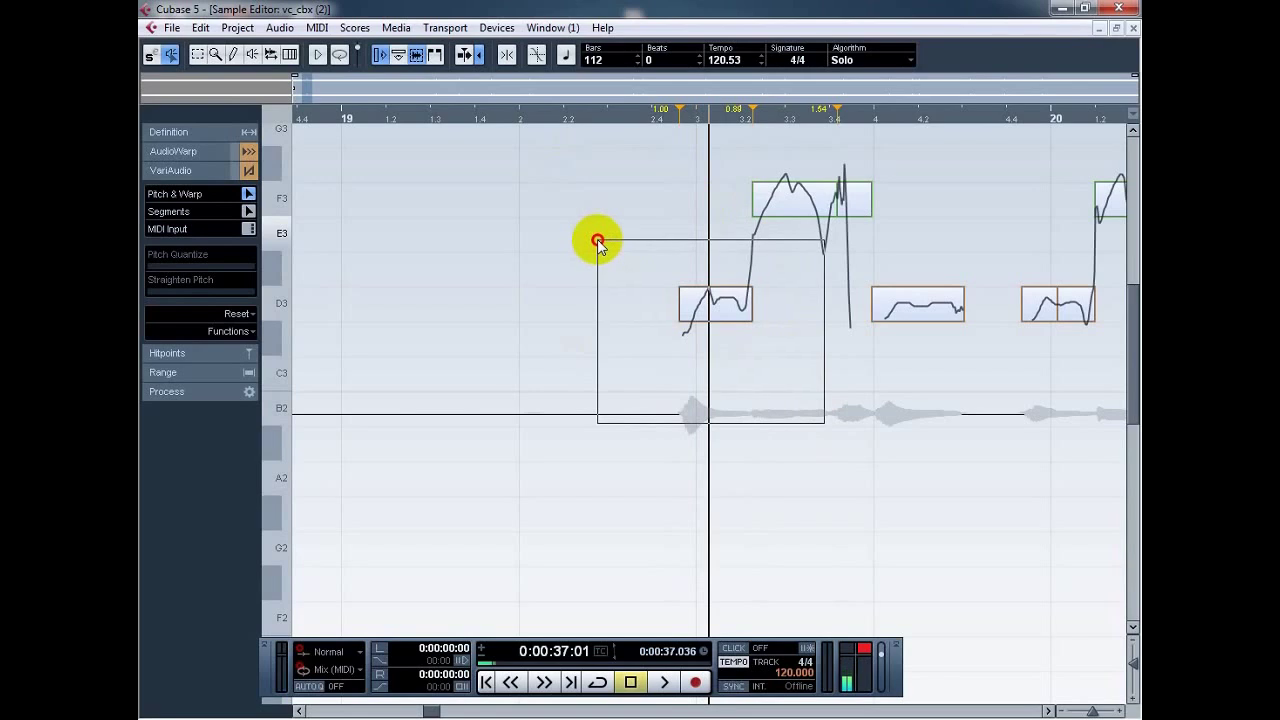
drag(597, 239, 597, 239)
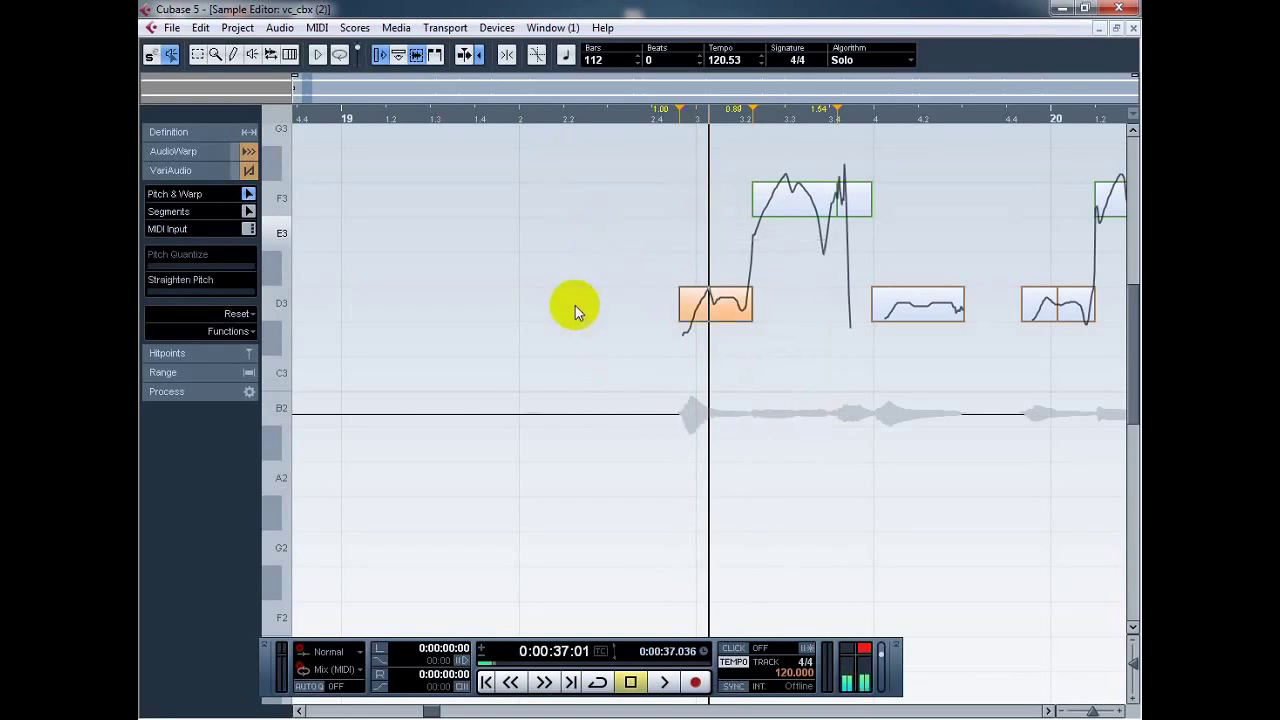
click(563, 371)
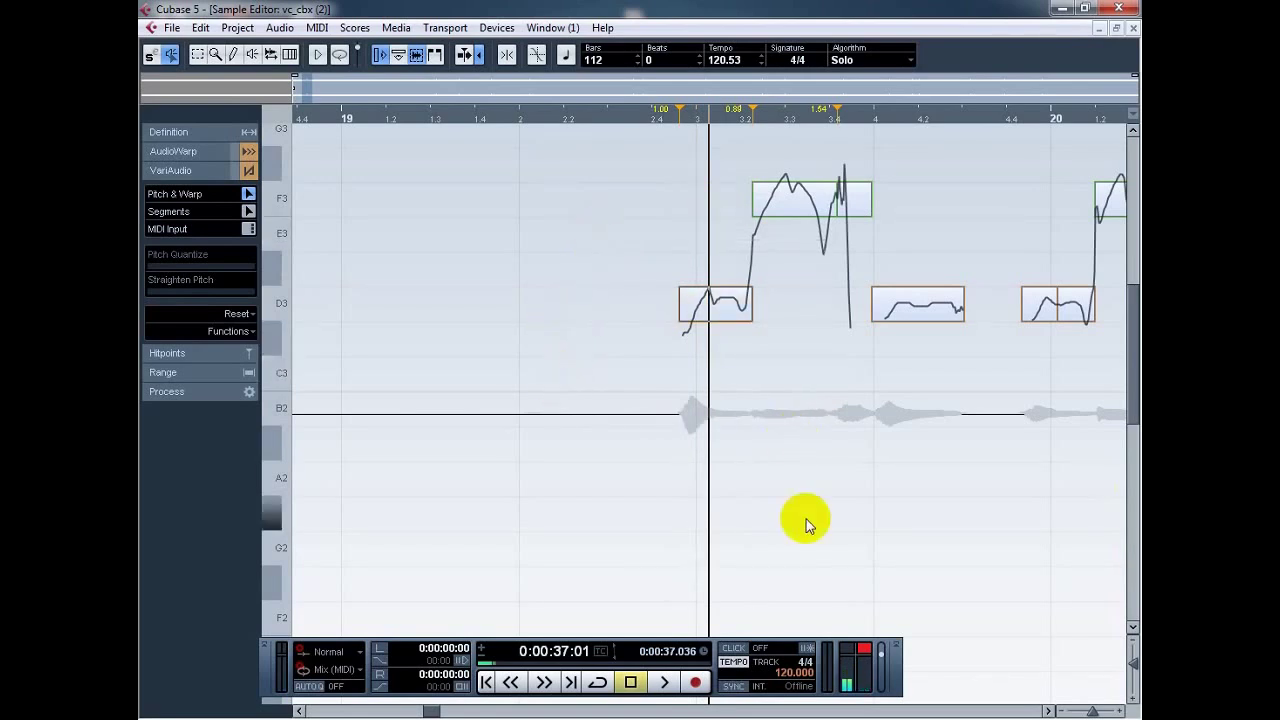
Step: Play the vocal from bar 18 through the end of the phrase near bar 21 to check the changed timing
key(g)
key(g)
key(g)
key(g)
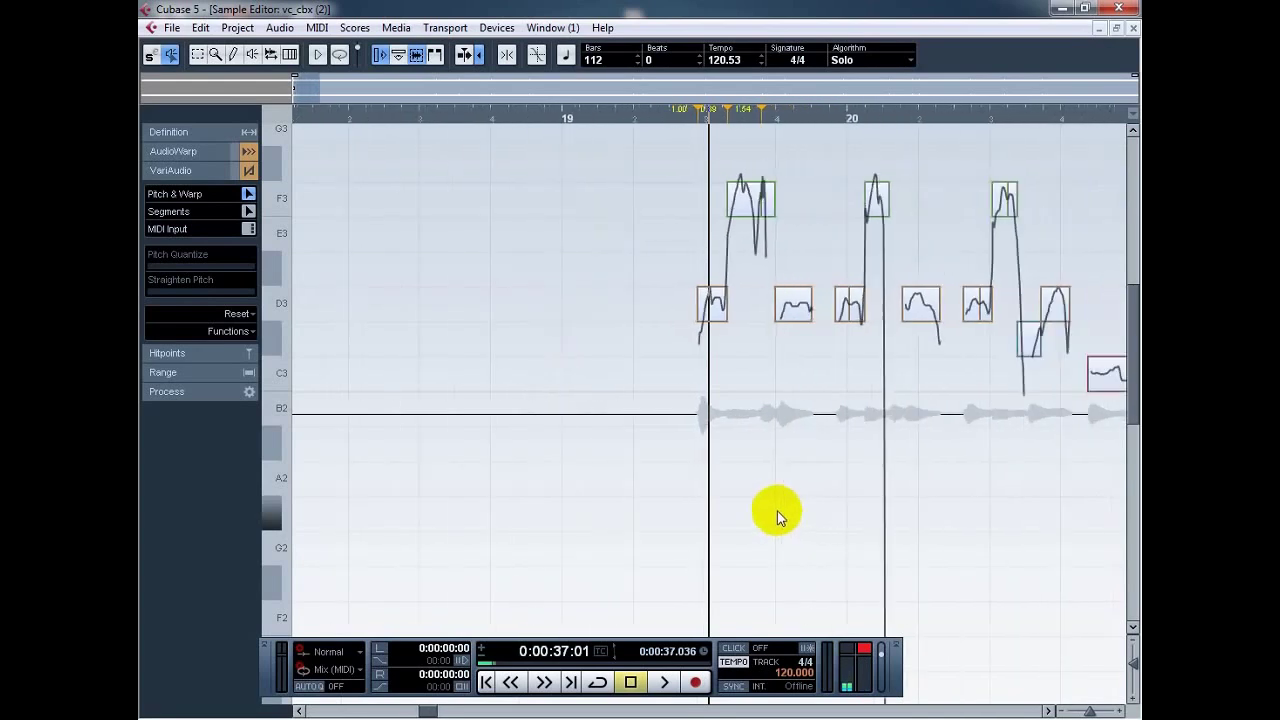
key(g)
key(g)
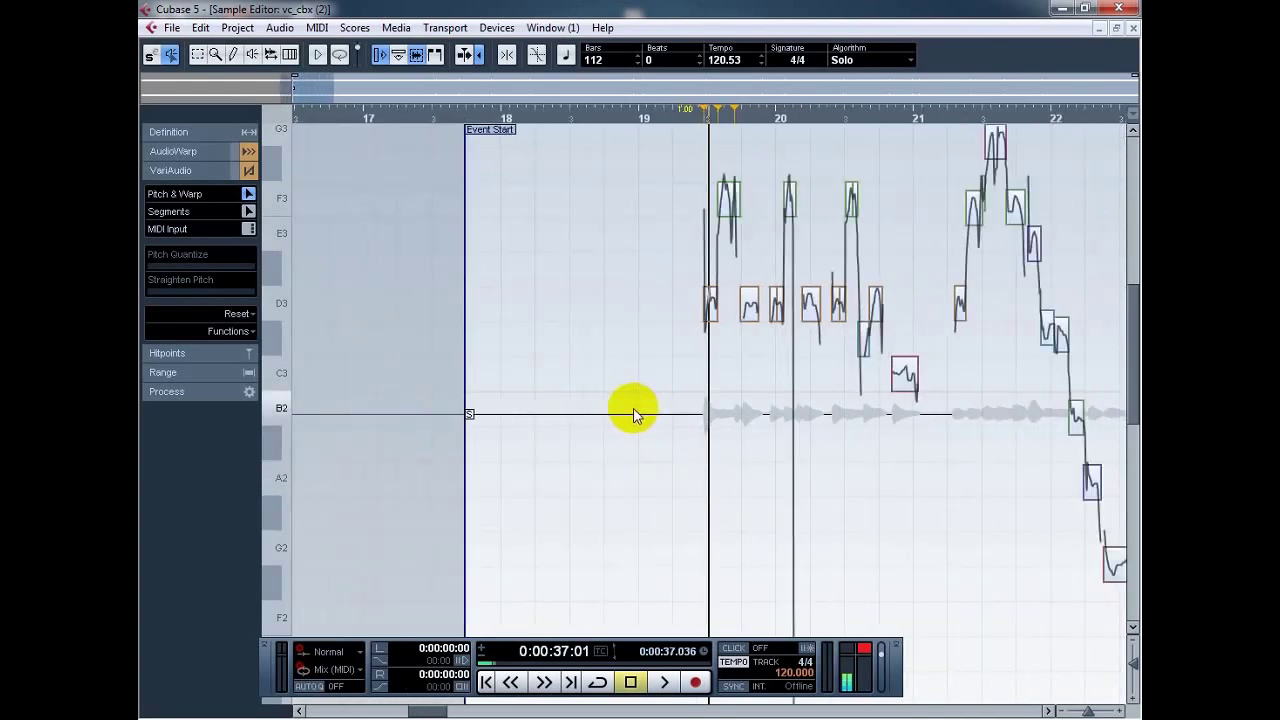
click(509, 120)
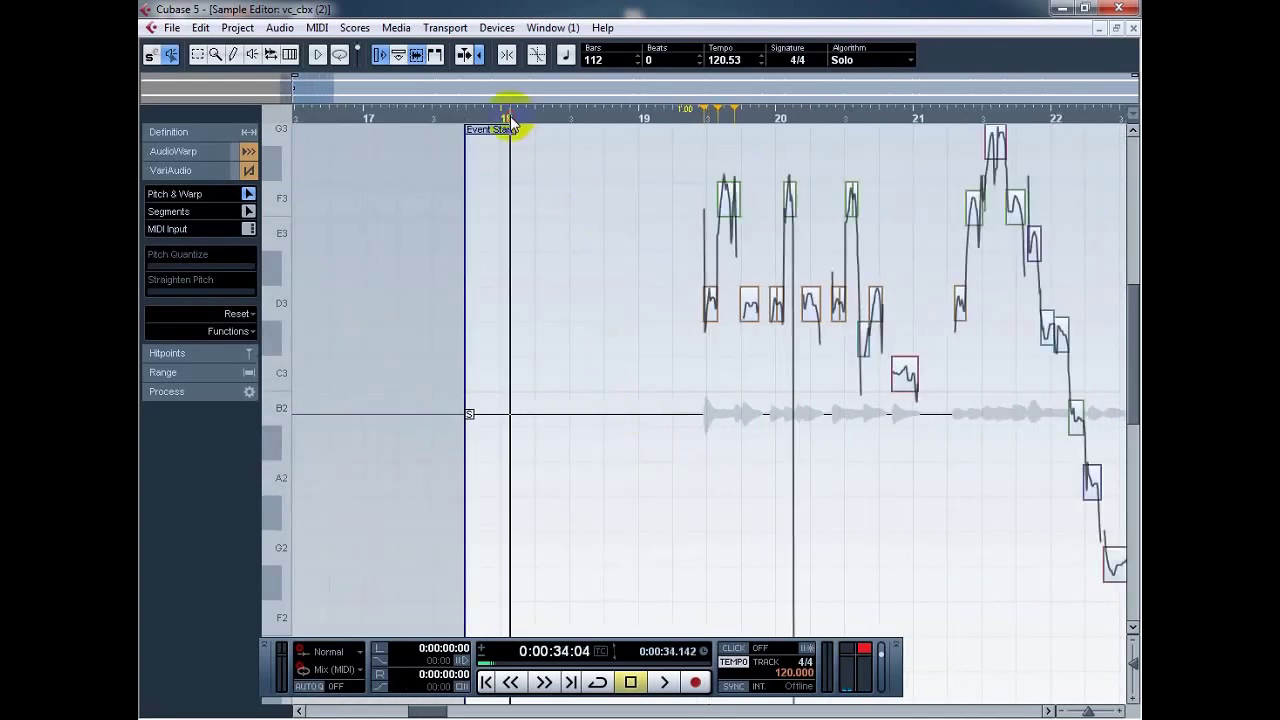
key(space)
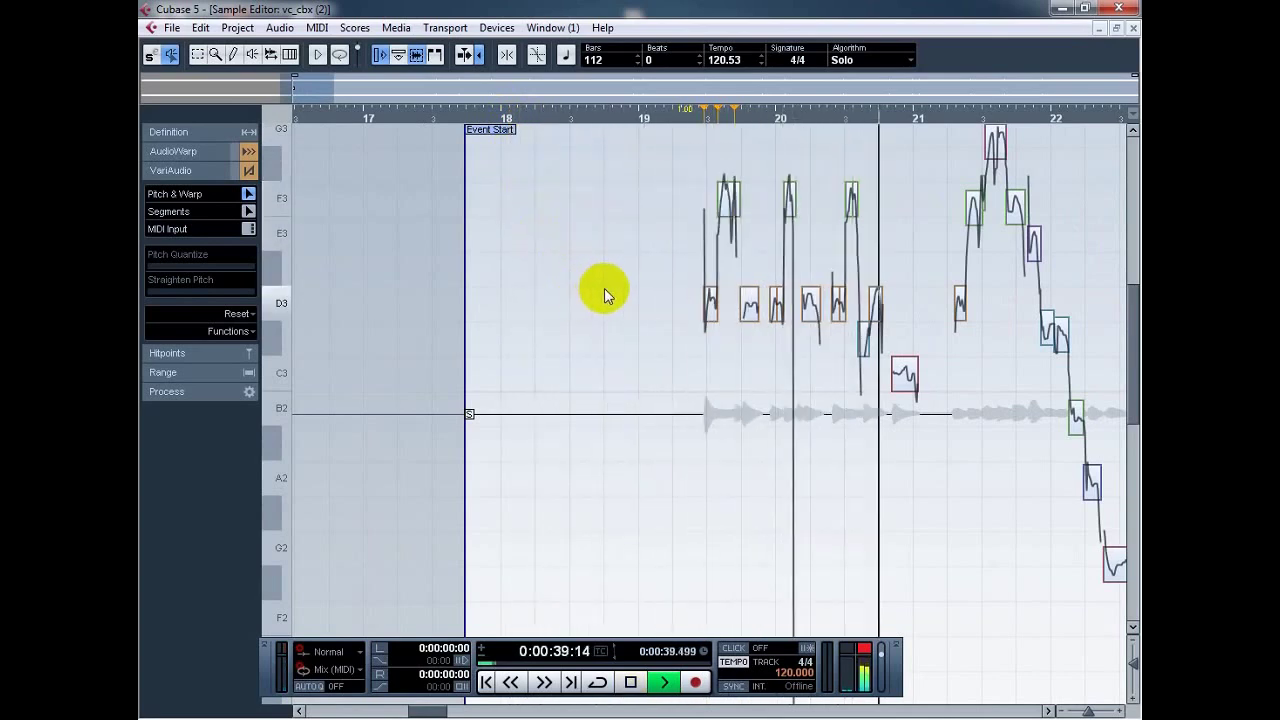
key(space)
Step: Stretch the first F3 pair to span from 3.2 to just before beat 4 of bar 19, and adjust the following D3 segment's end
click(722, 119)
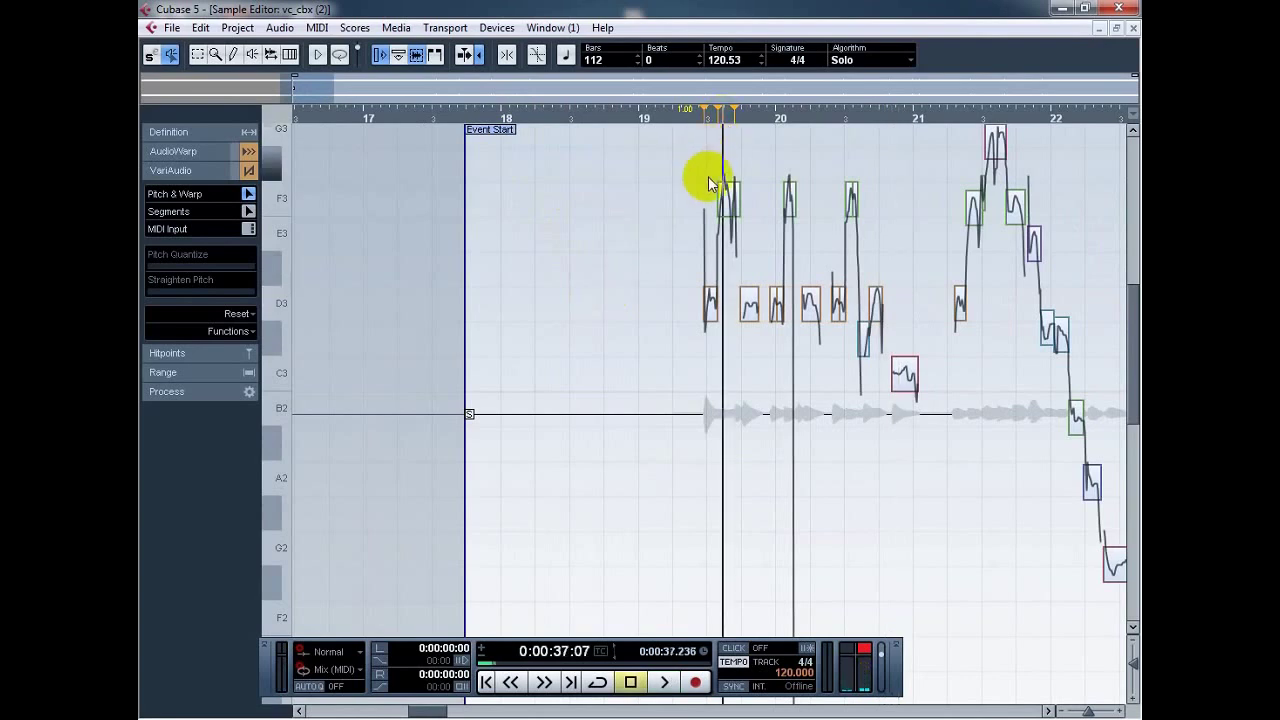
key(h)
key(h)
key(h)
drag(683, 203, 668, 203)
mouse_move(767, 203)
mouse_down()
mouse_move(750, 202)
mouse_move(786, 198)
mouse_up()
click(806, 302)
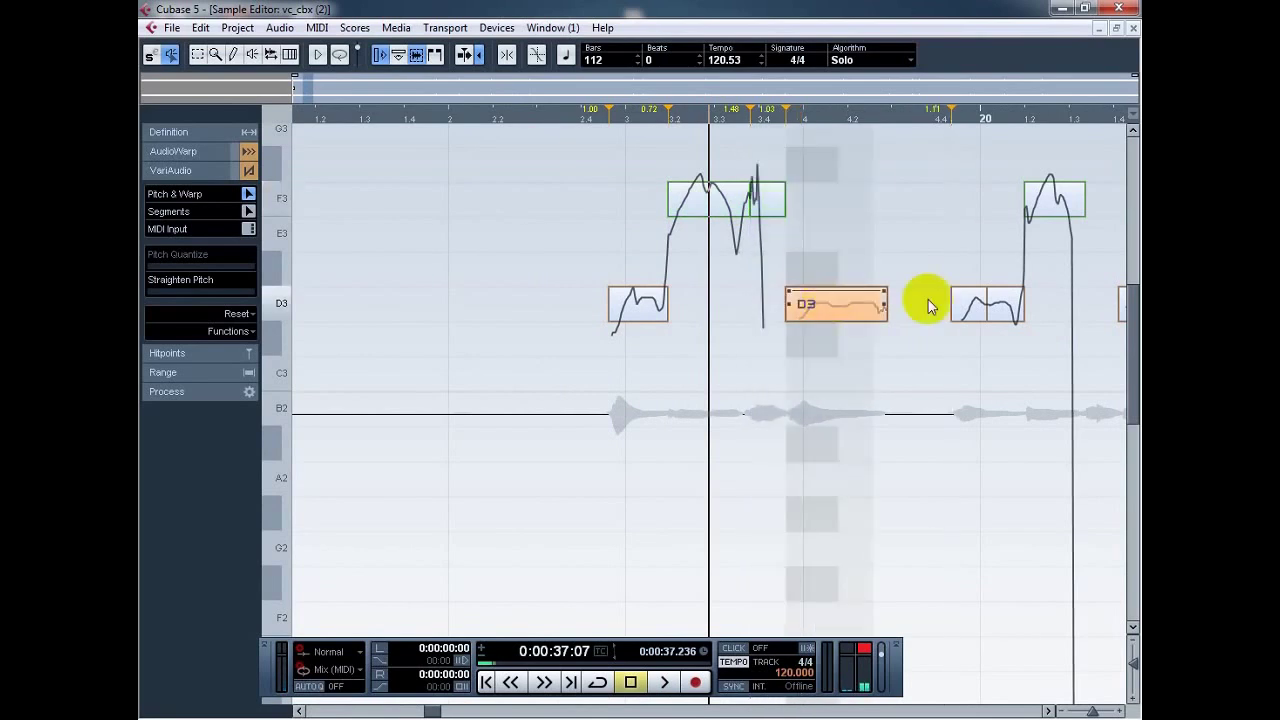
click(885, 305)
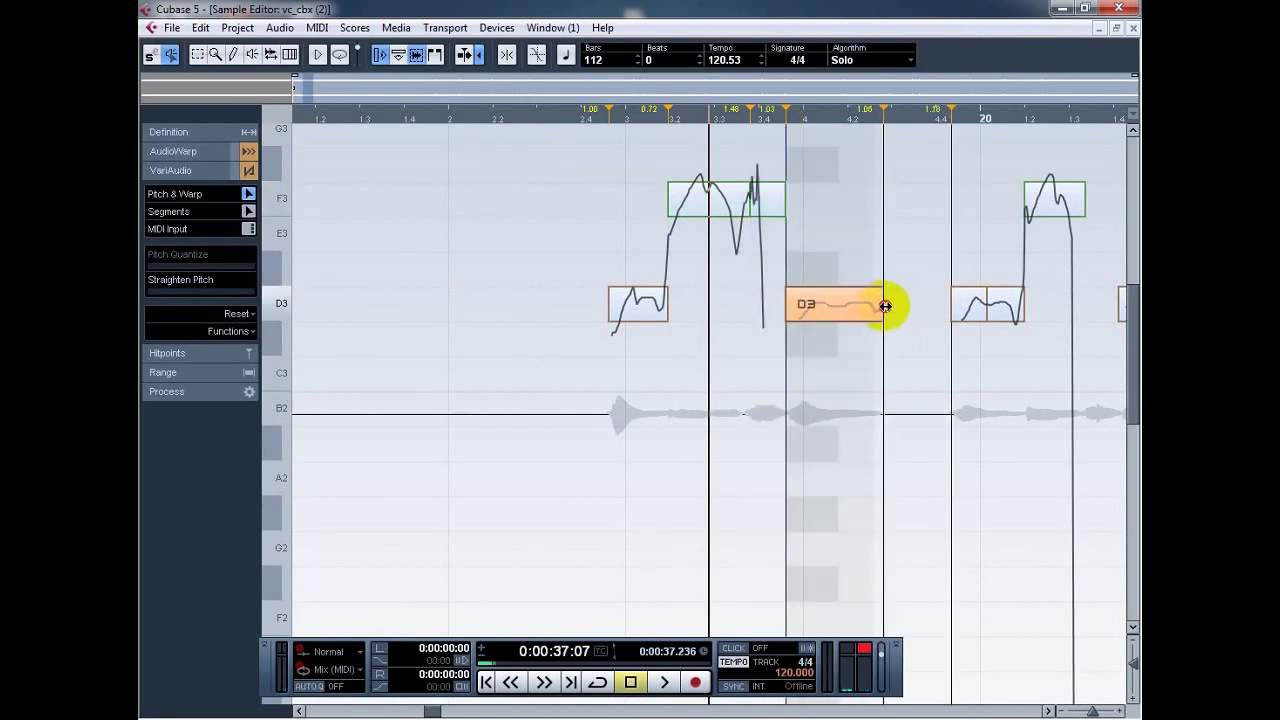
drag(885, 305, 887, 305)
Step: Start the D3 pair at bar 20, the F3 segment and the following D3 segment slightly earlier, and end that last segment sooner
drag(1011, 466, 1137, 498)
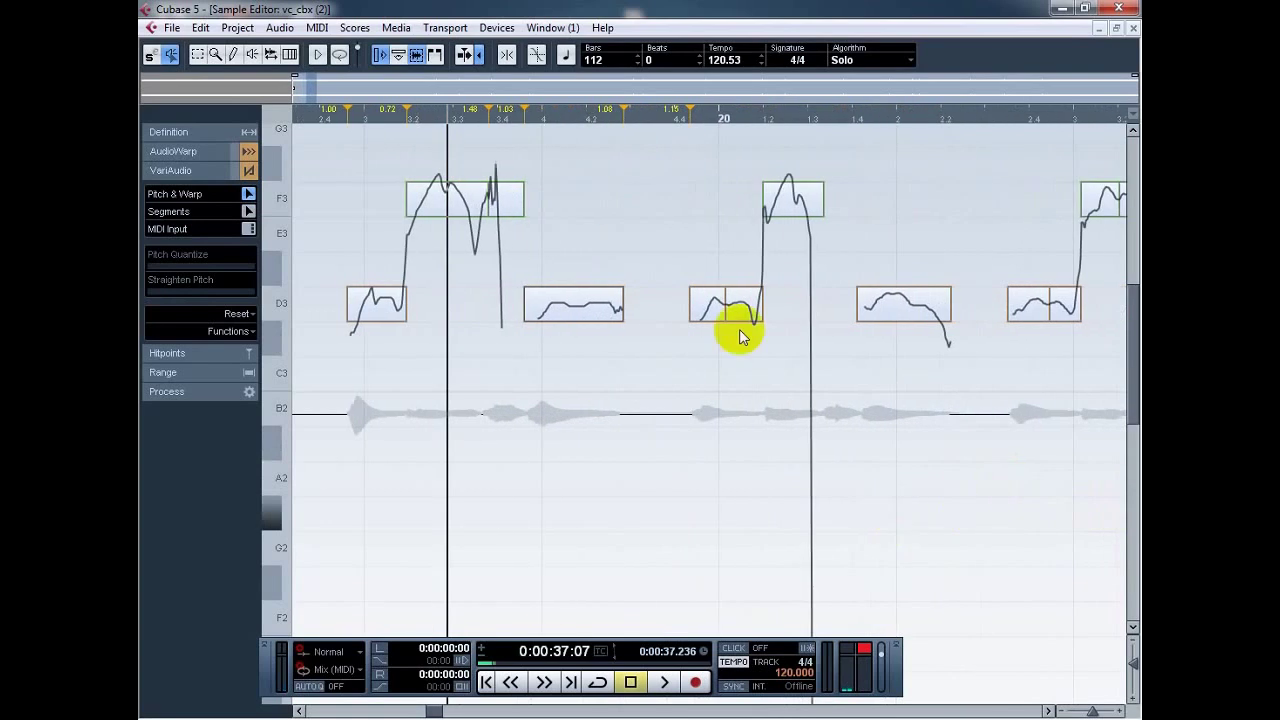
drag(688, 305, 751, 305)
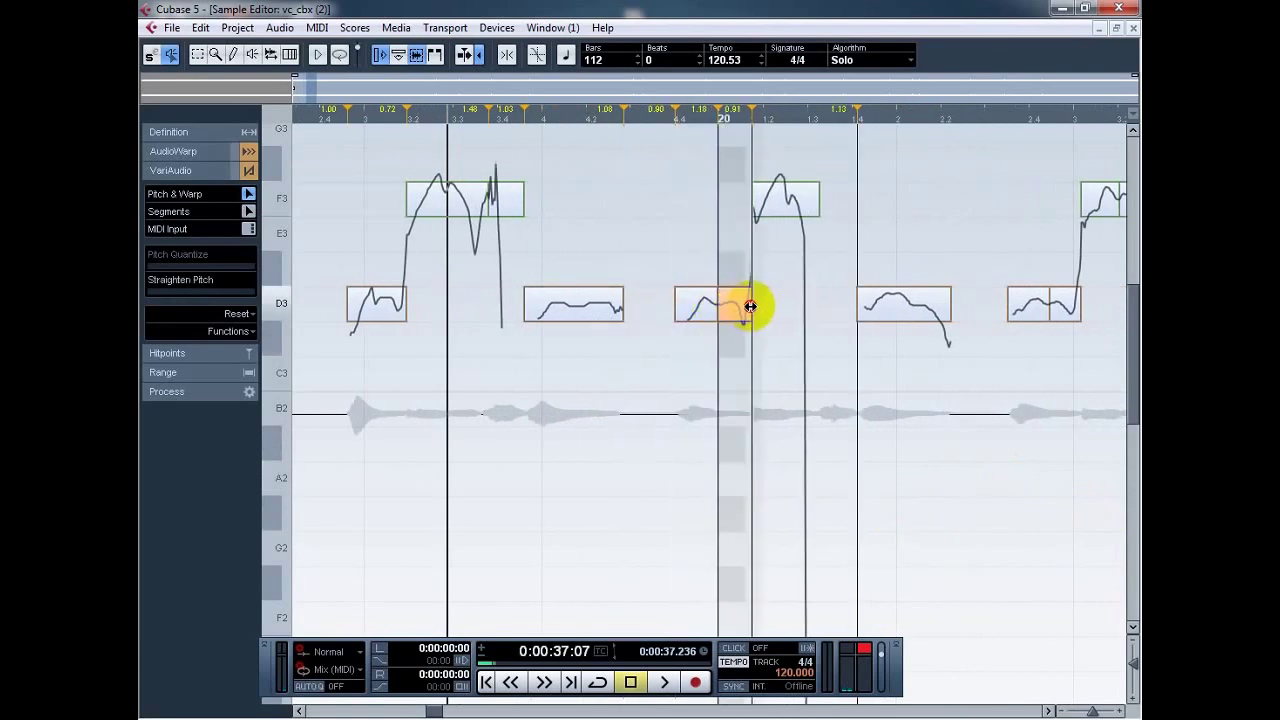
drag(814, 197, 824, 200)
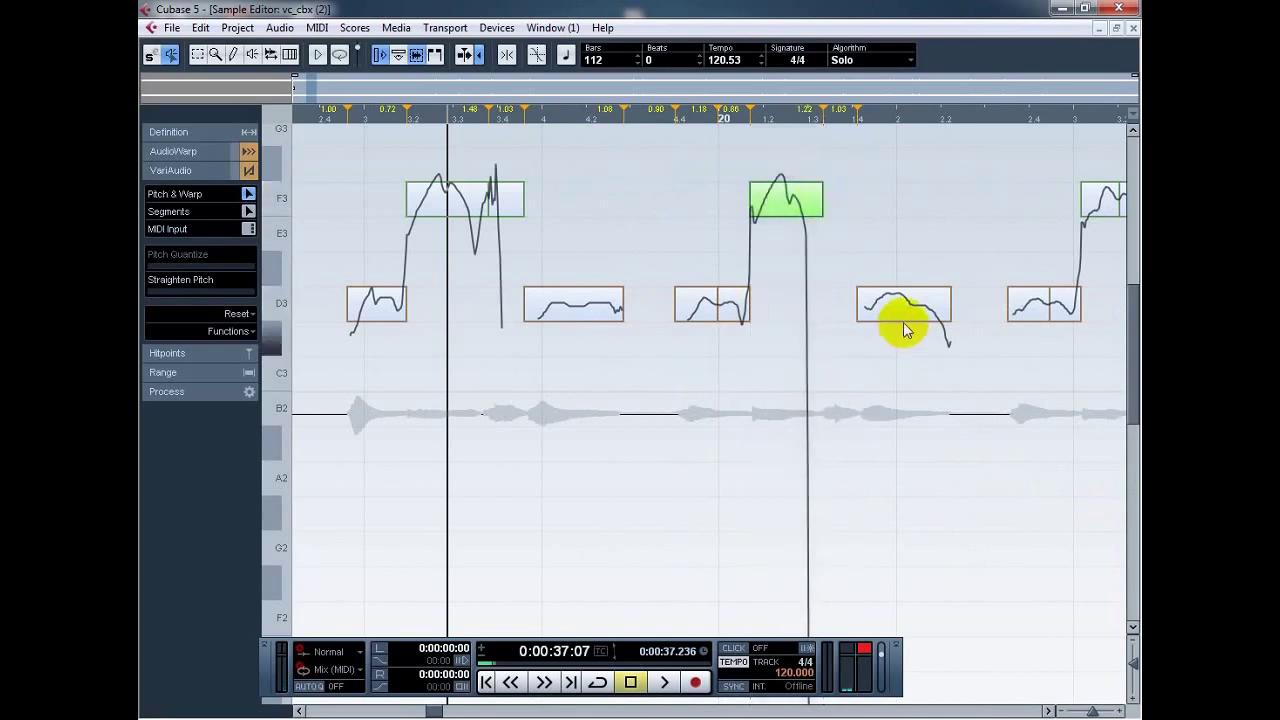
drag(851, 302, 846, 299)
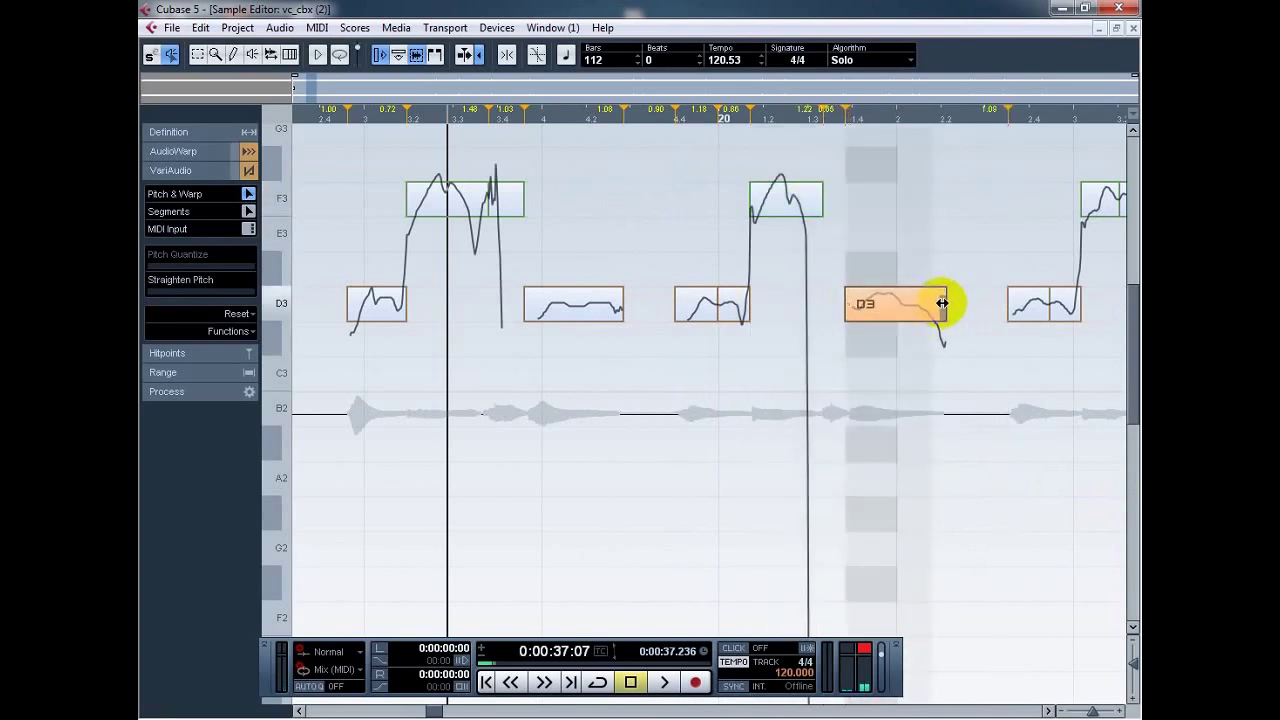
drag(942, 303, 927, 303)
Step: Start the D3 and F3 pairs around beat 3 of bar 20 slightly earlier, and extend the end of the phrase's last D3 segment
drag(1051, 484, 1130, 518)
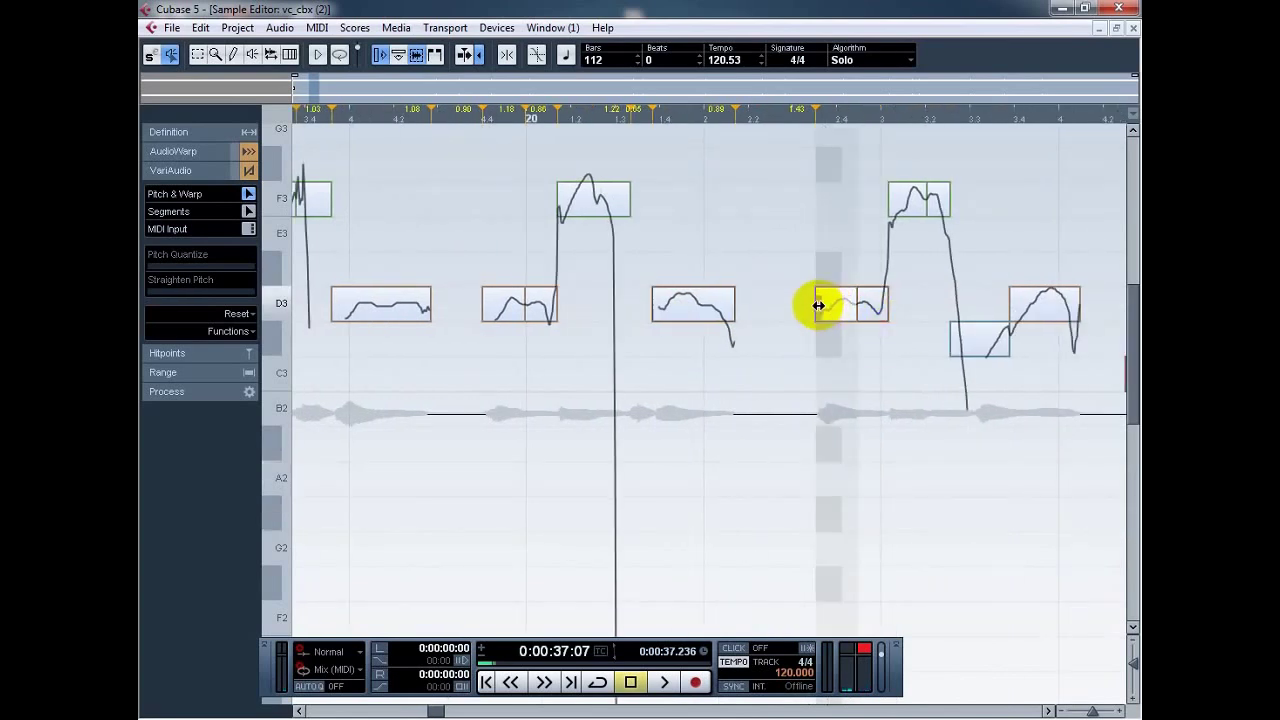
drag(818, 305, 803, 298)
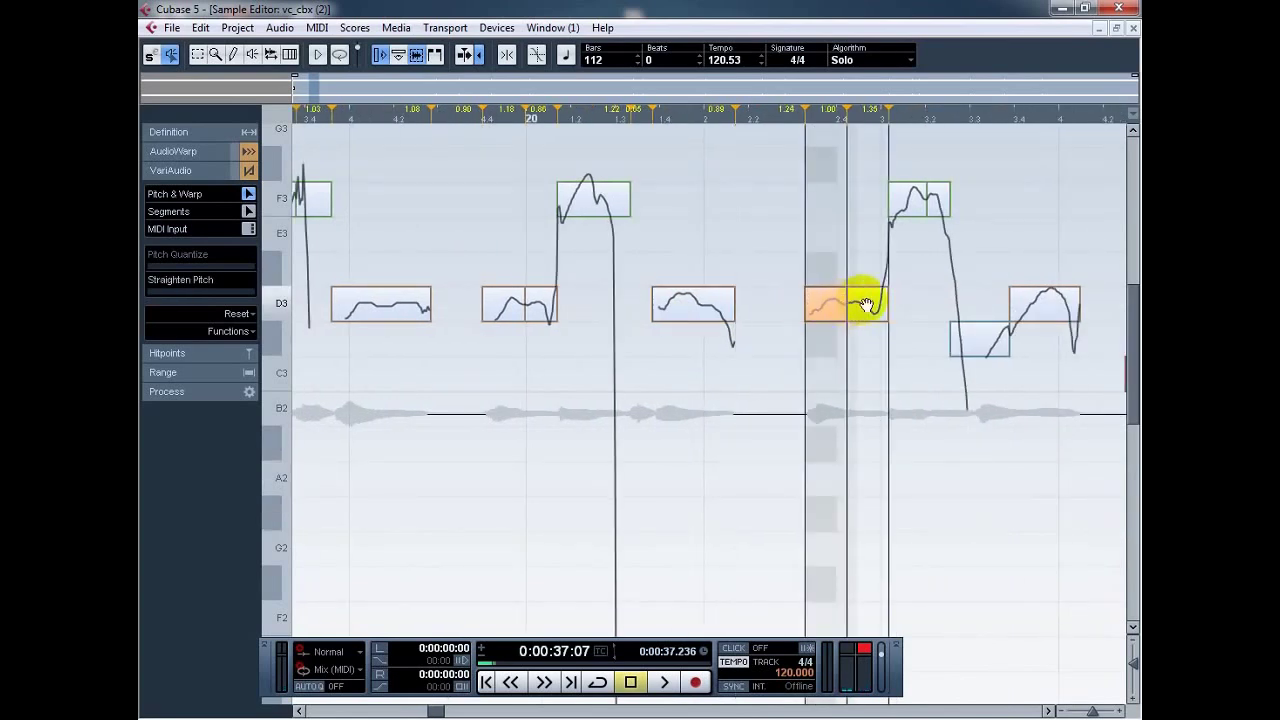
click(884, 203)
drag(893, 200, 921, 200)
click(977, 342)
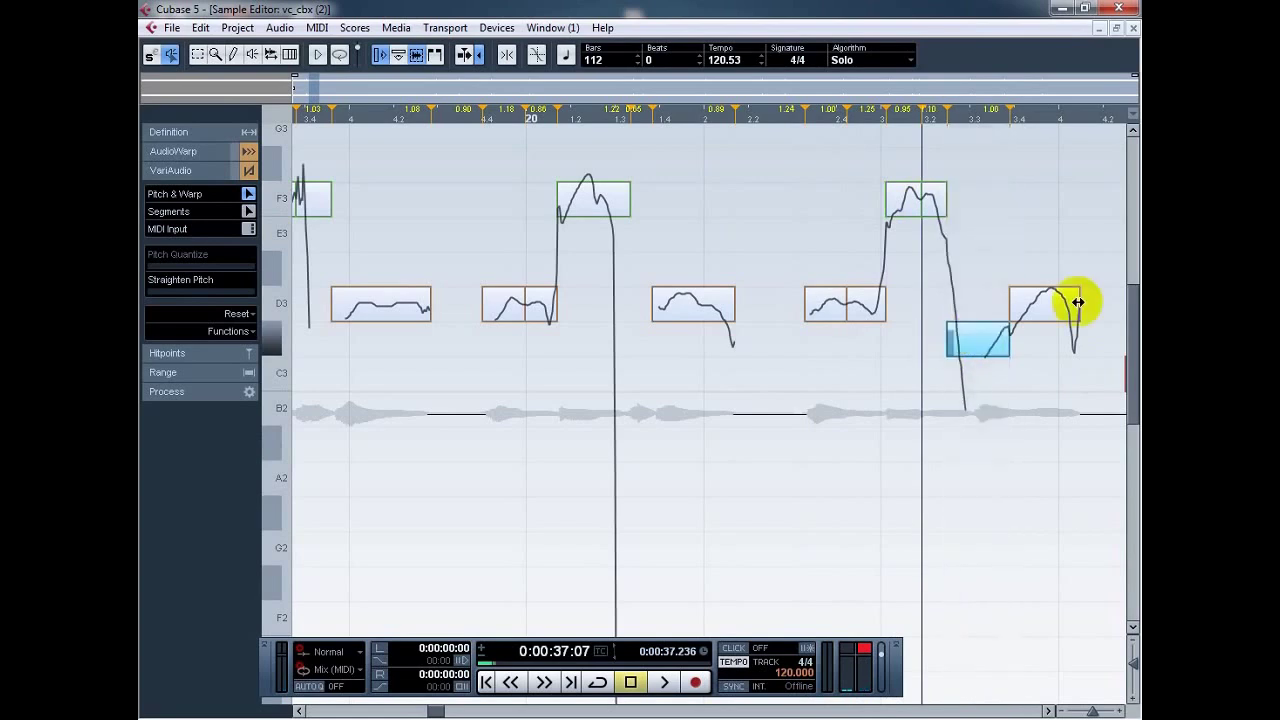
drag(1079, 297, 1087, 291)
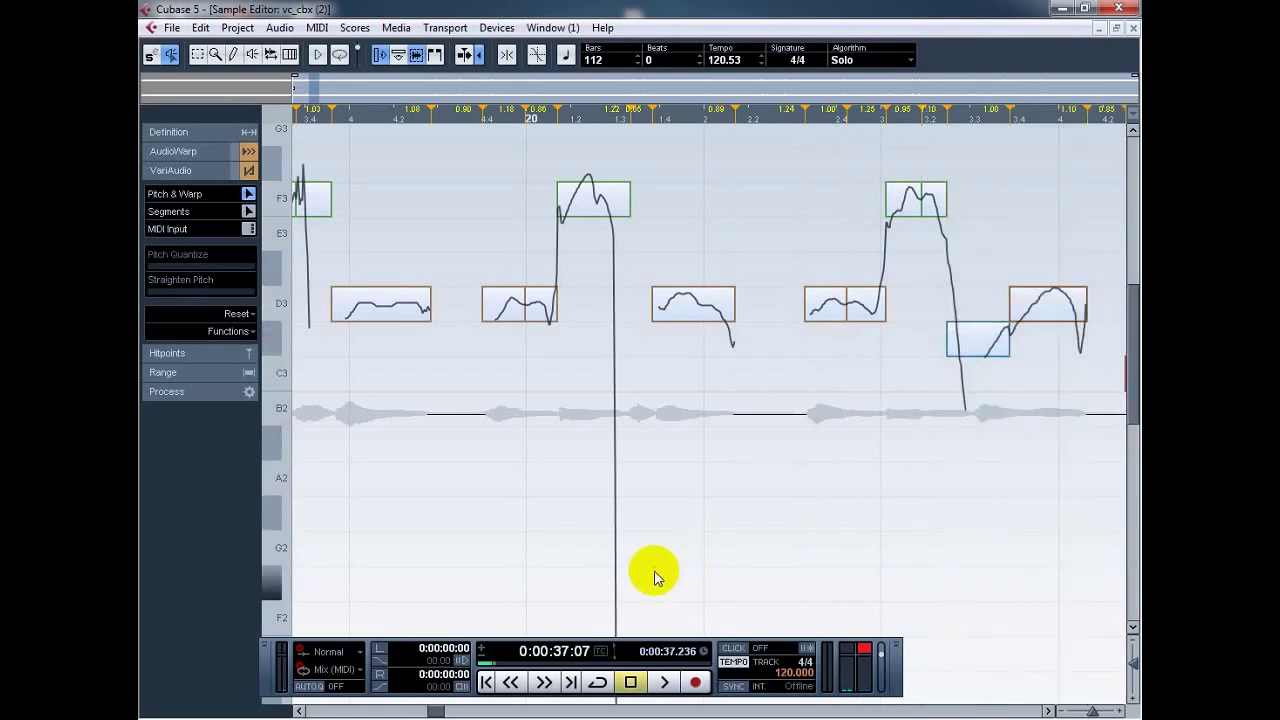
Step: Select the retimed segments from the phrase's first D3 to its last D3 and audition the selection
key(g)
key(g)
key(g)
key(g)
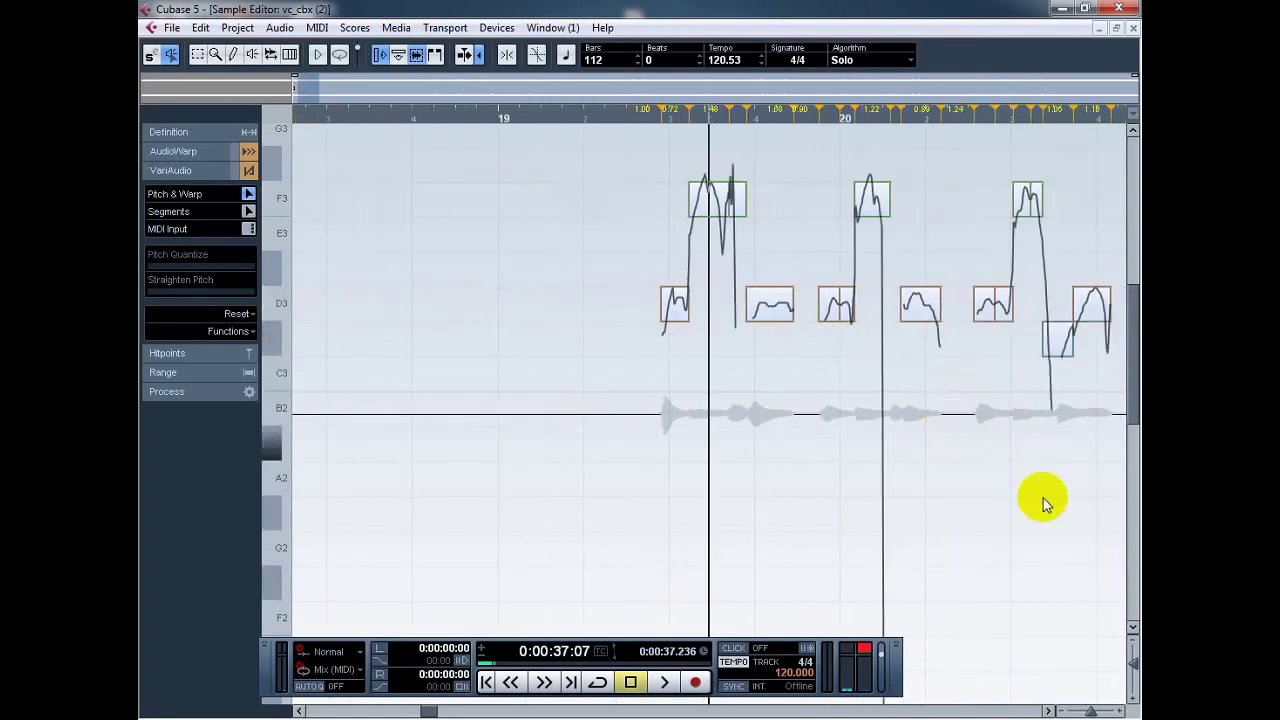
key(g)
drag(1024, 417, 633, 197)
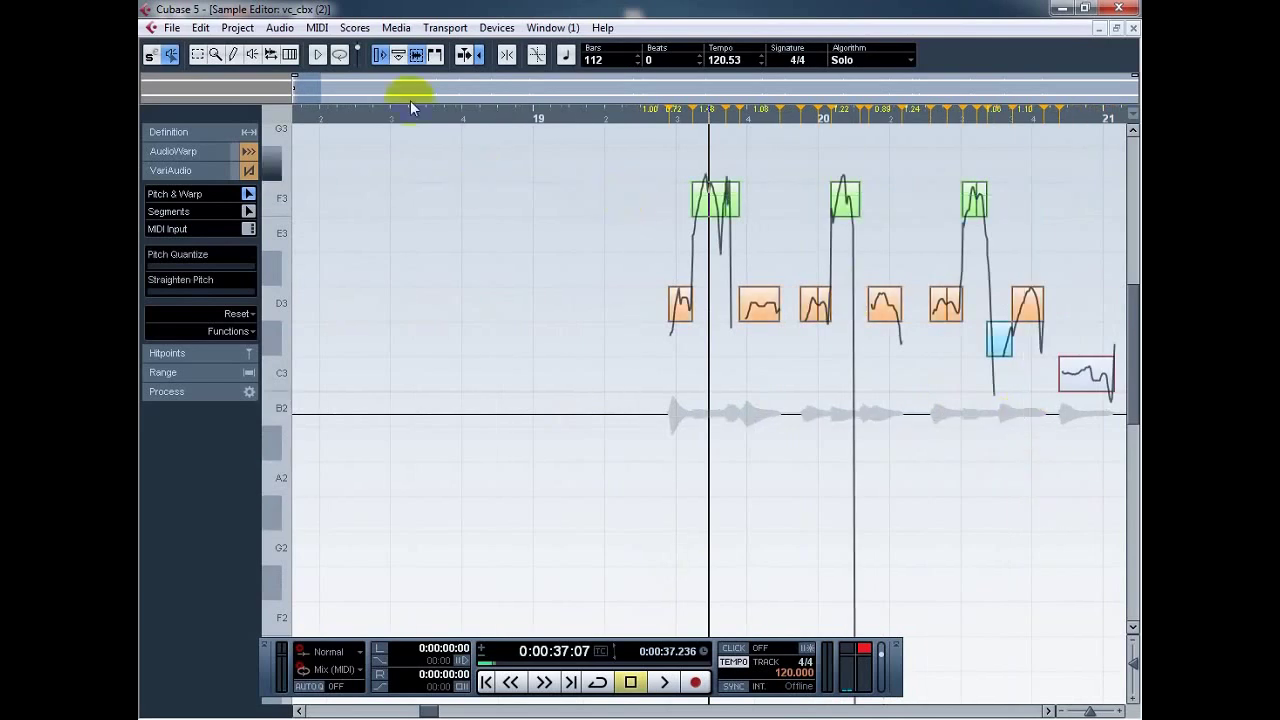
click(317, 54)
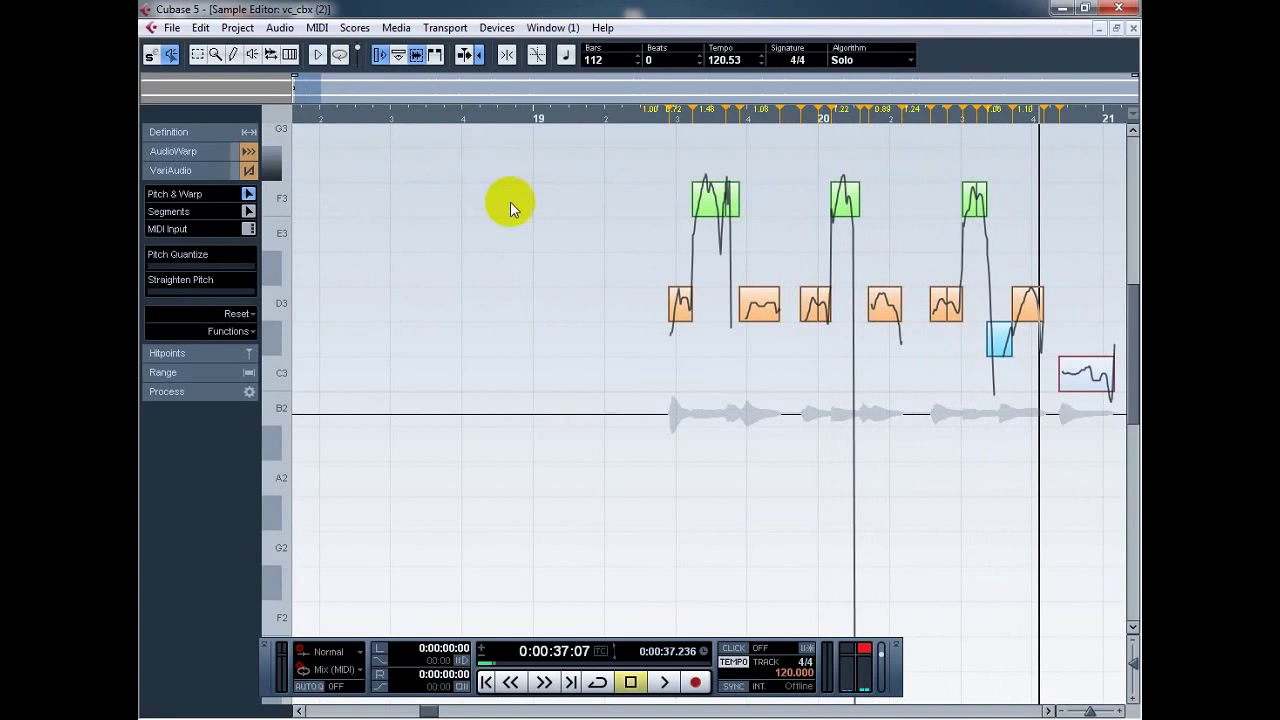
Step: Move the boundary between the first D3 segment and the F3 pair slightly later, and audition the selected phrase again
drag(692, 204, 704, 201)
click(317, 55)
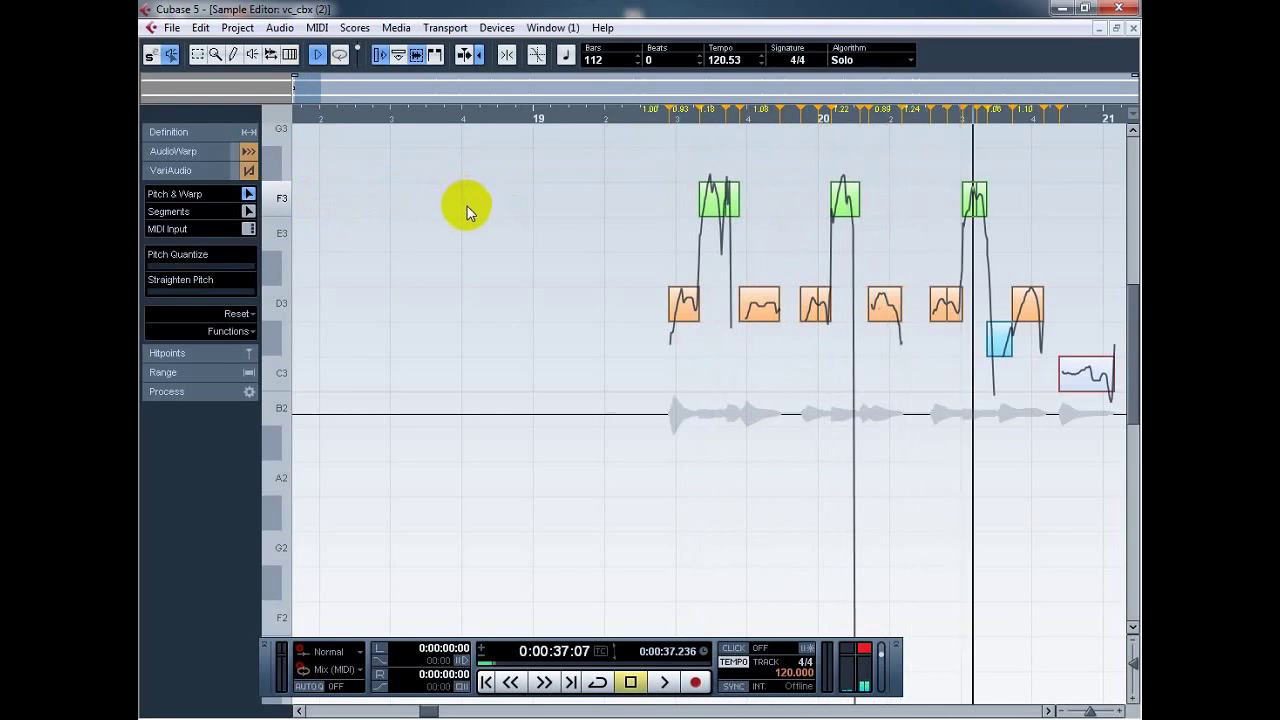
click(497, 364)
Step: Play the retimed phrase against the backing track from about beat 2 of bar 19 to bar 21
key(g)
key(g)
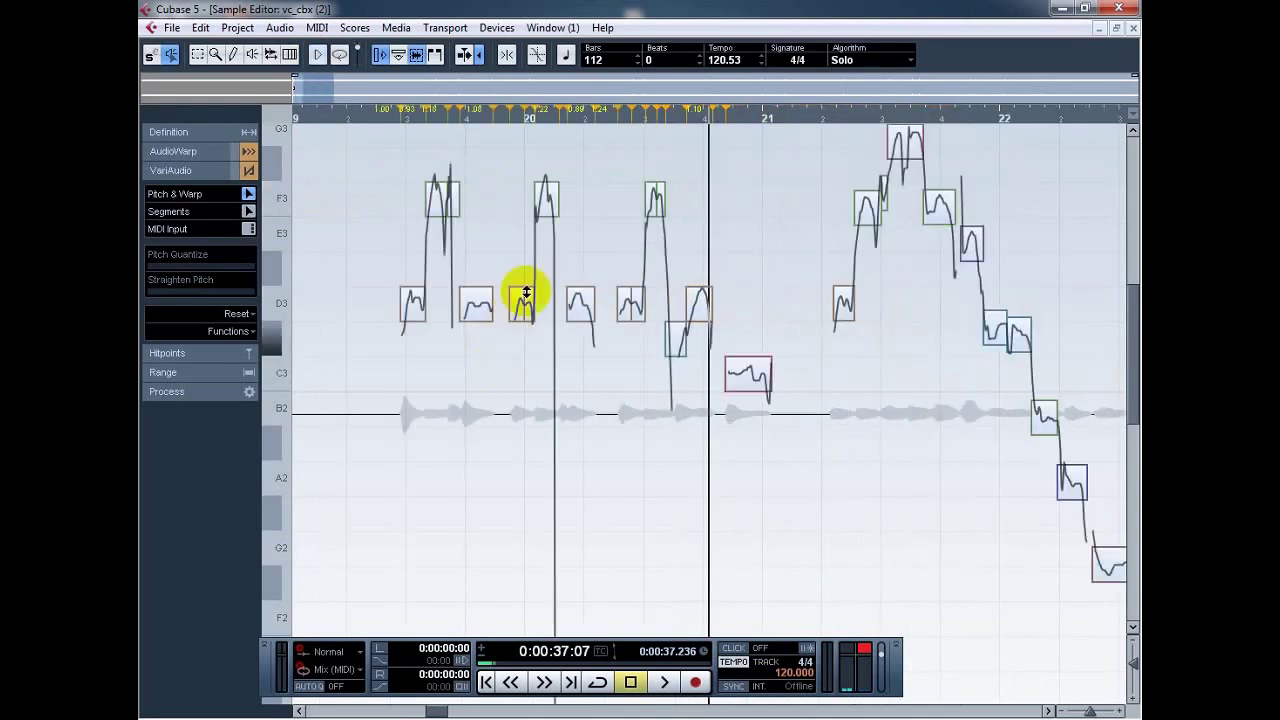
click(403, 119)
key(space)
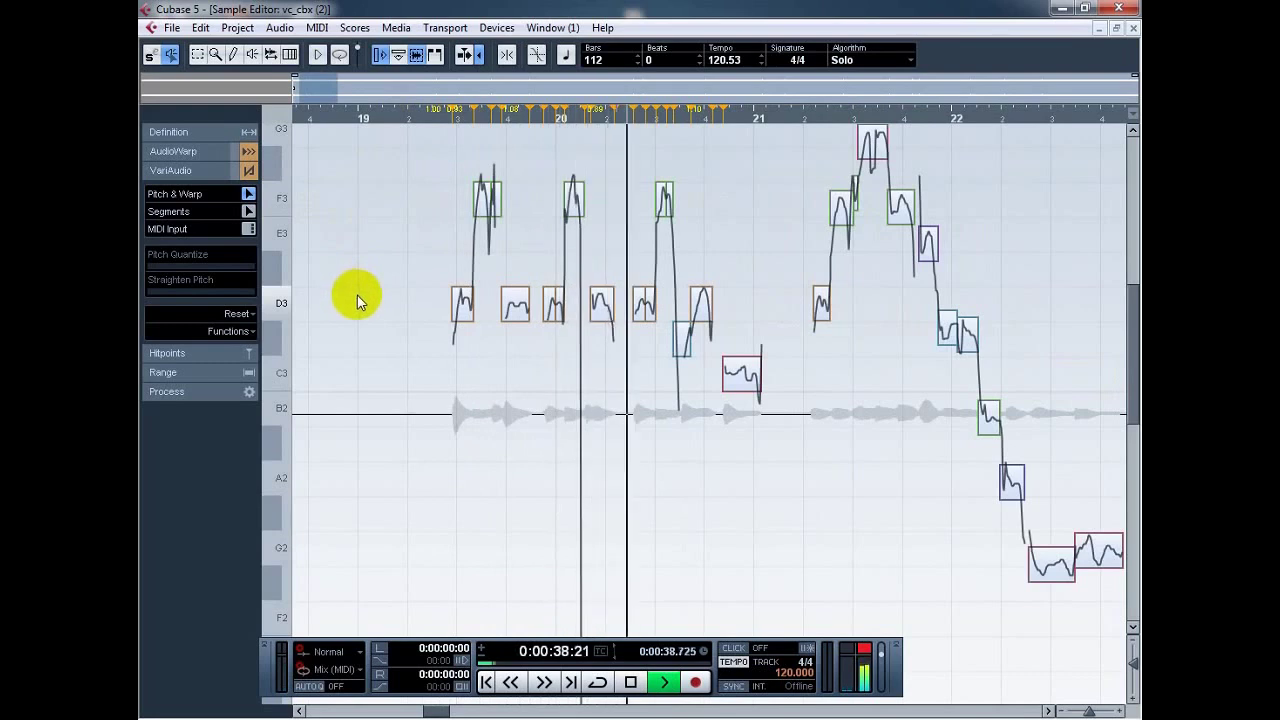
key(space)
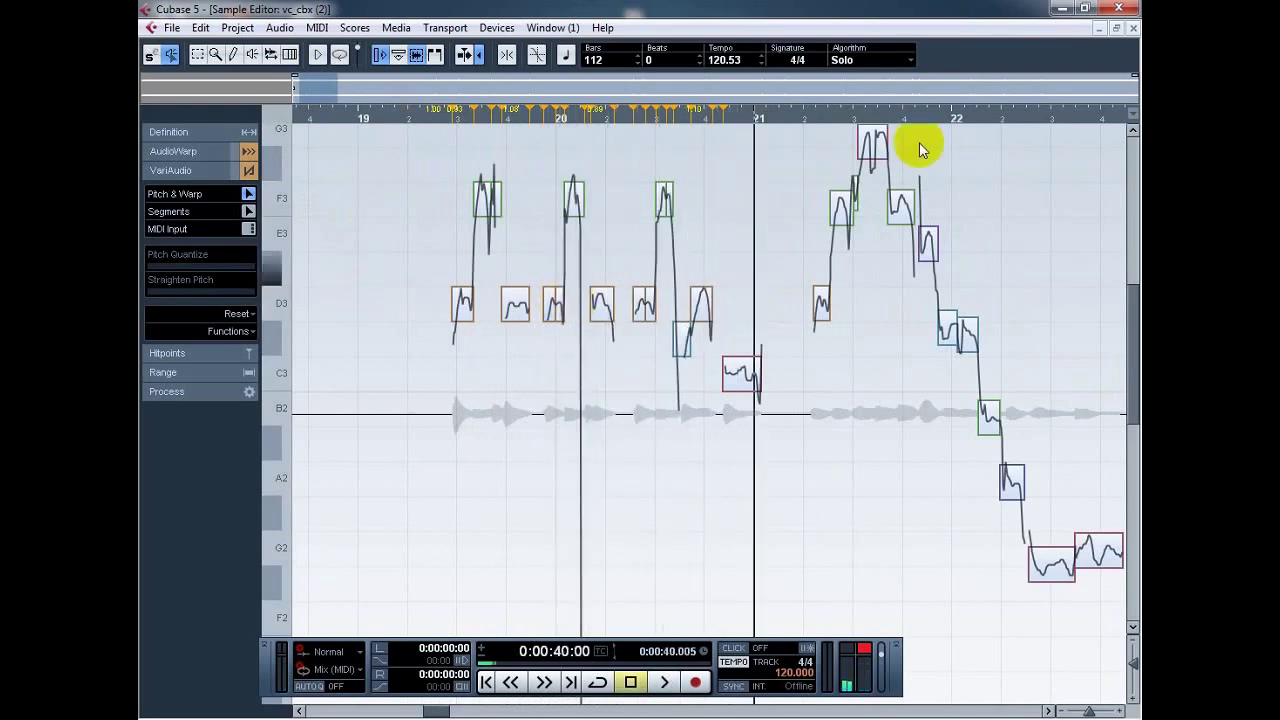
Step: Close the sample editor, select the Dang Chinh track in the project and open the Mixer
click(1135, 30)
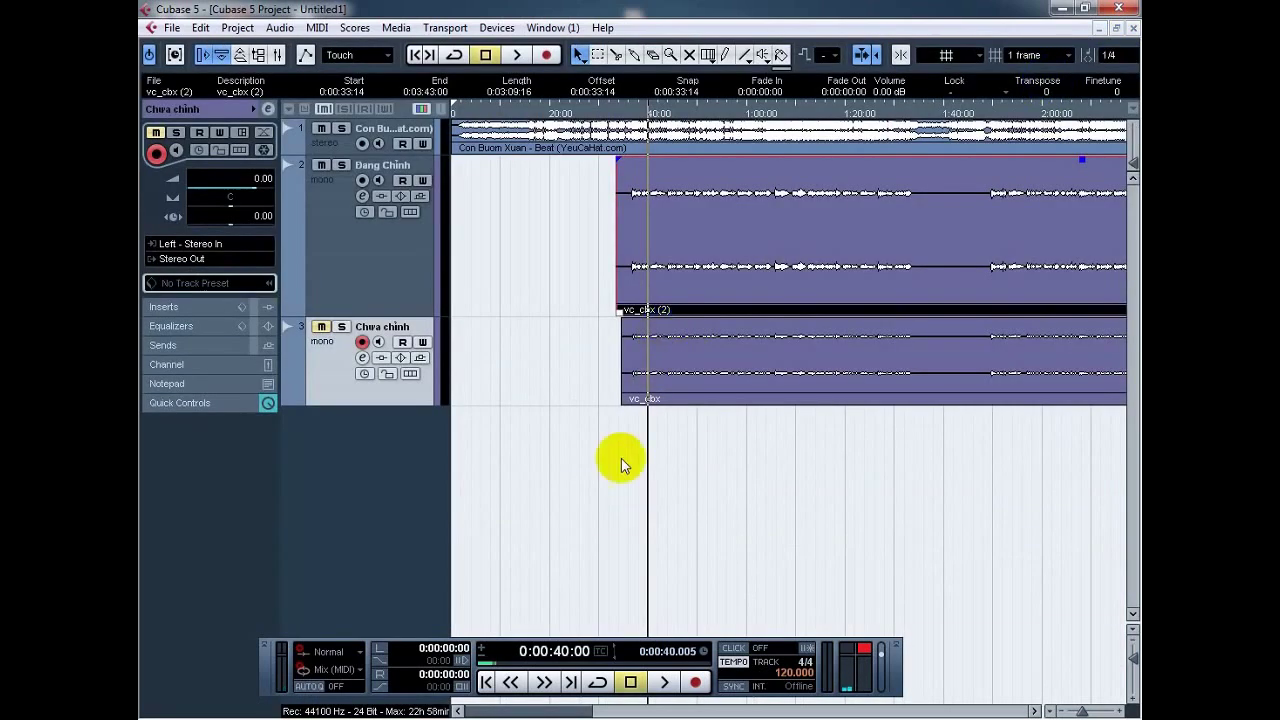
click(620, 458)
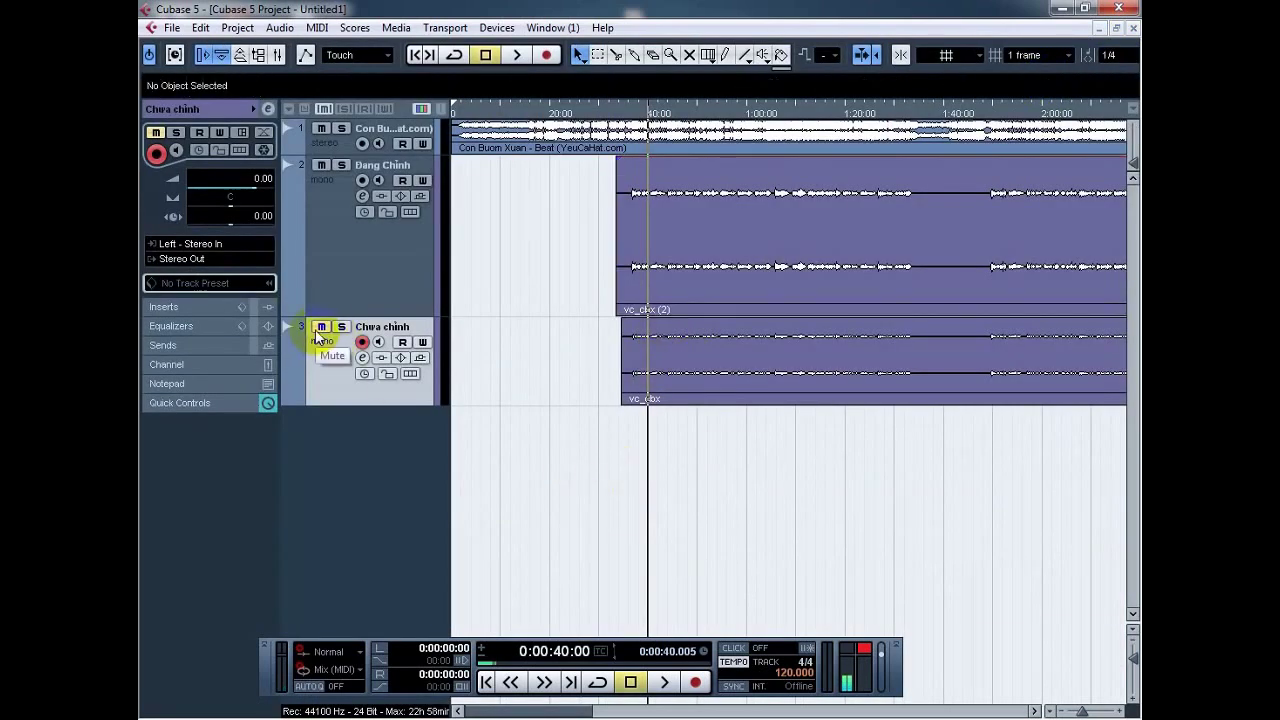
click(343, 243)
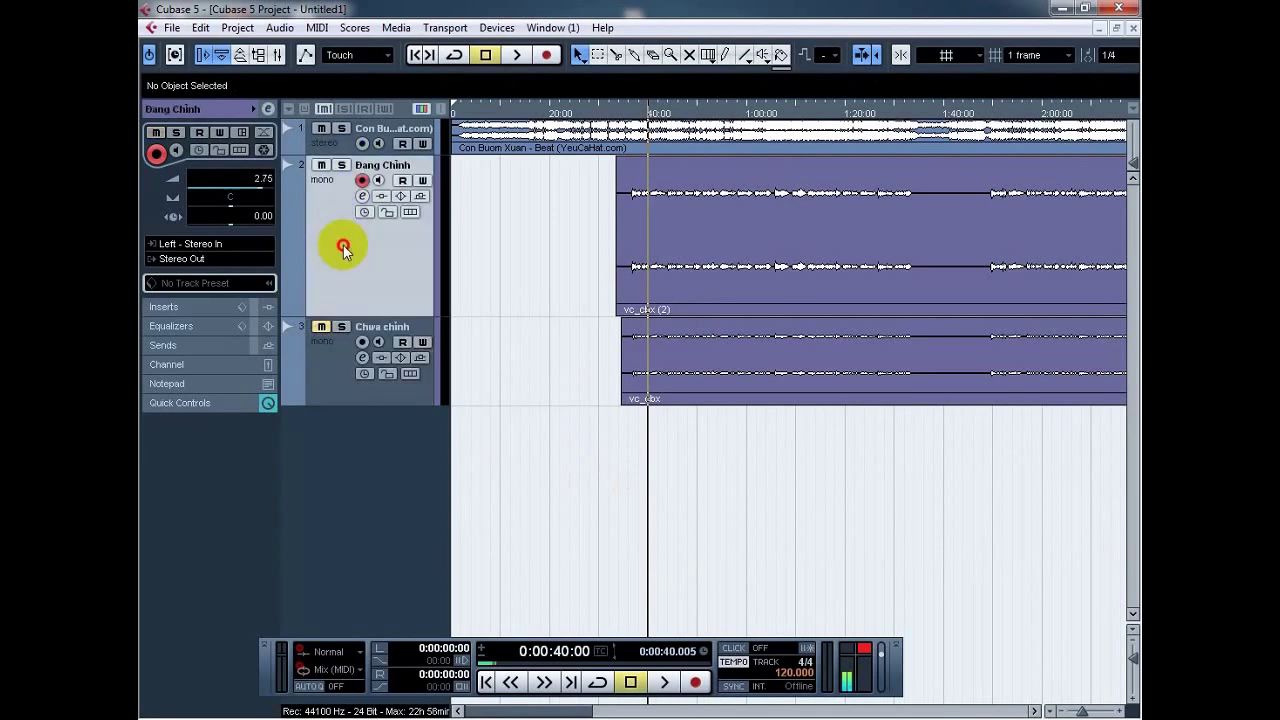
click(362, 180)
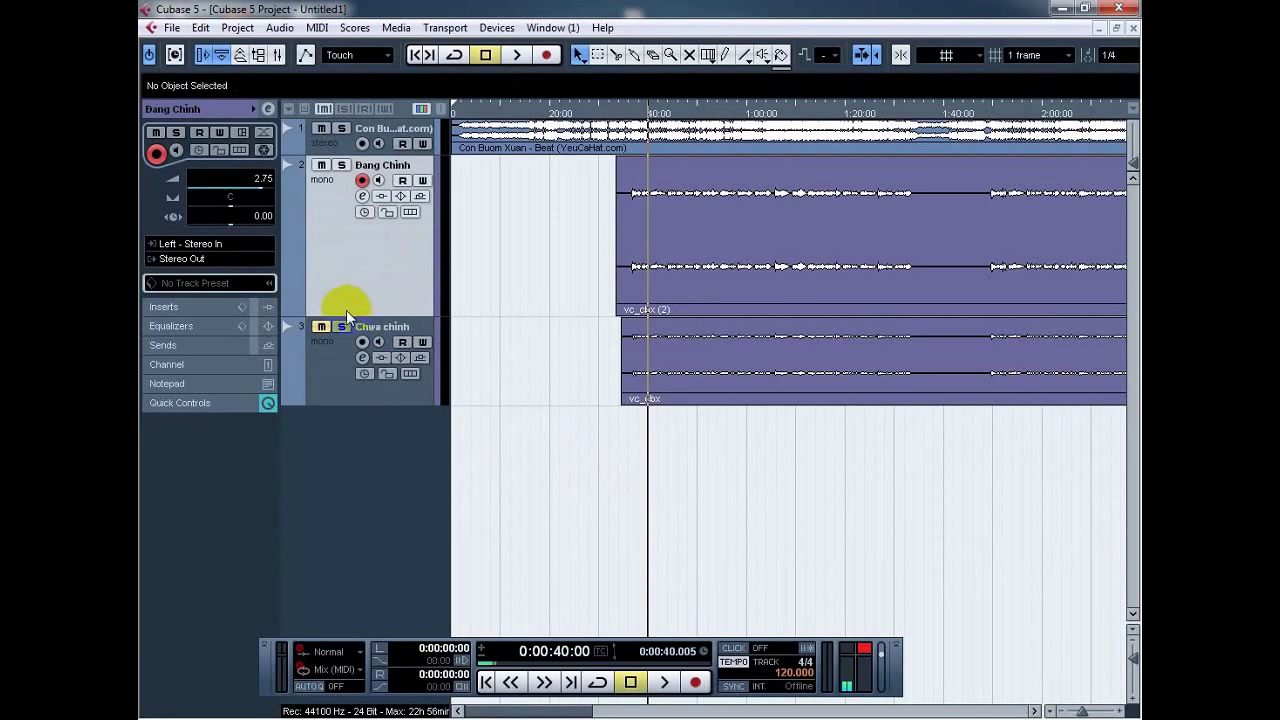
key(F3)
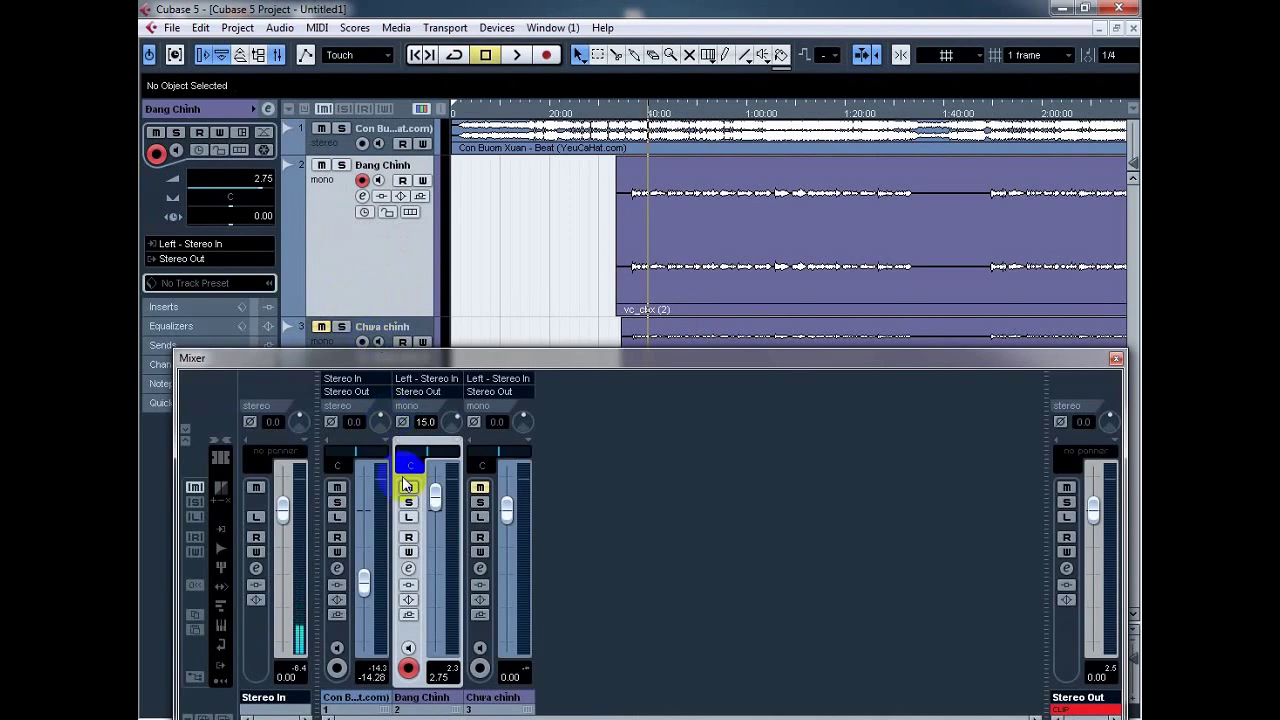
Step: Set the Chưa chinh channel's input gain to 15.0 and its volume to 2.43, and close the Mixer
click(497, 424)
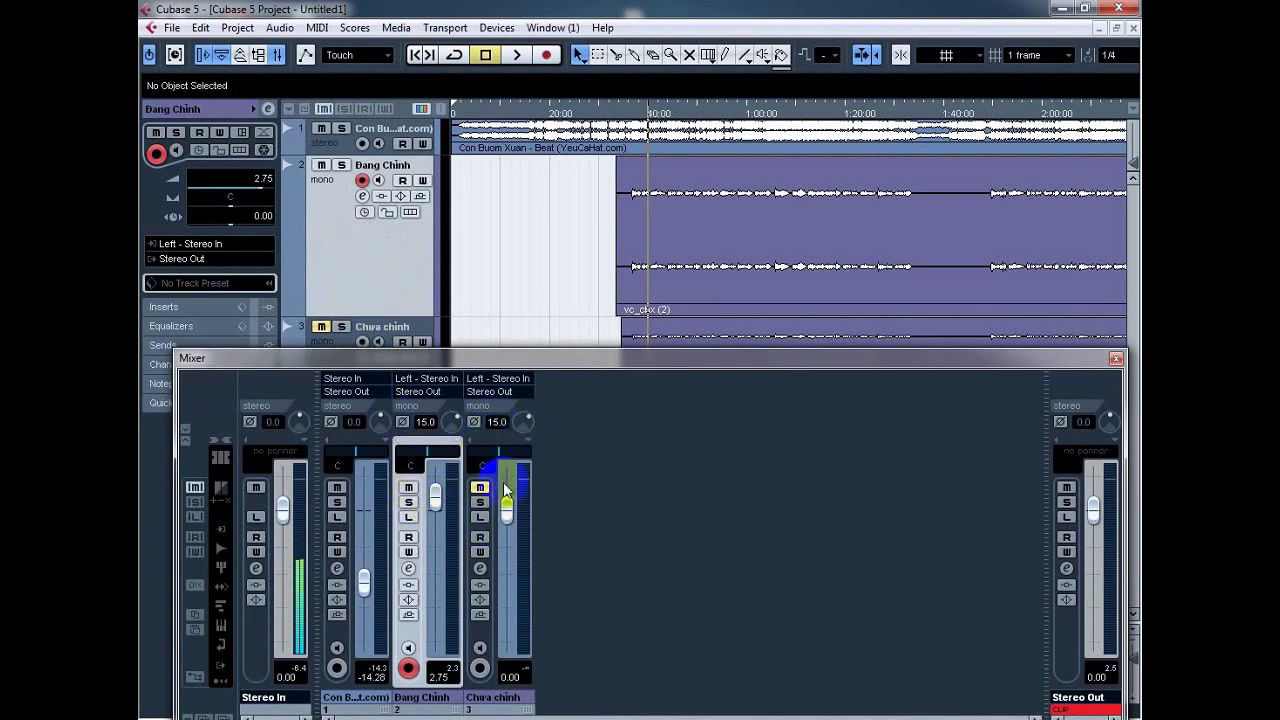
click(1115, 359)
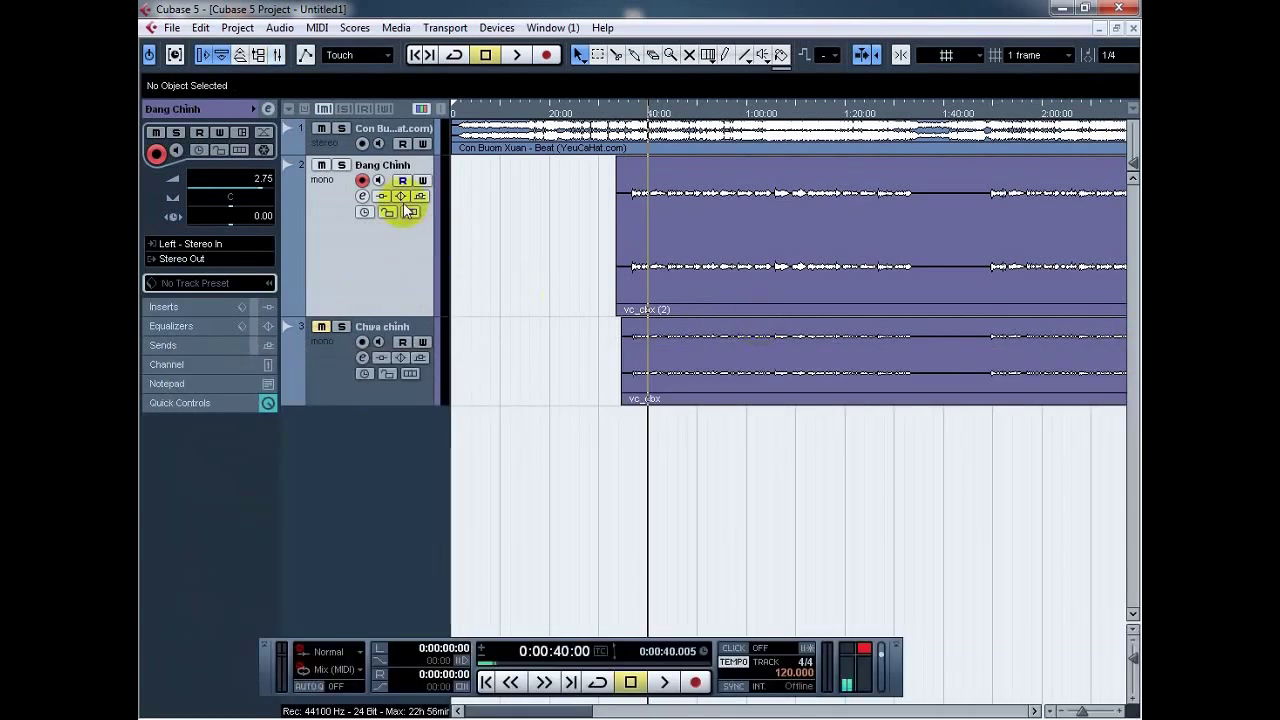
click(607, 112)
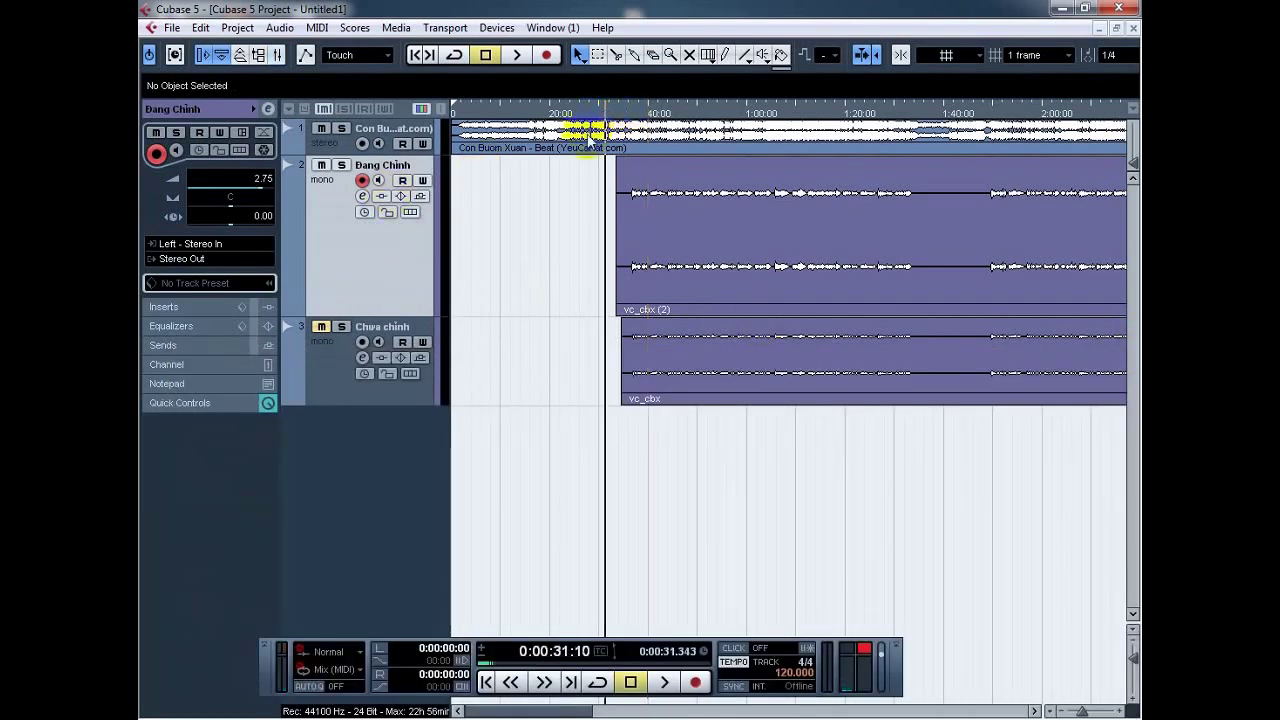
key(space)
key(h)
key(h)
key(h)
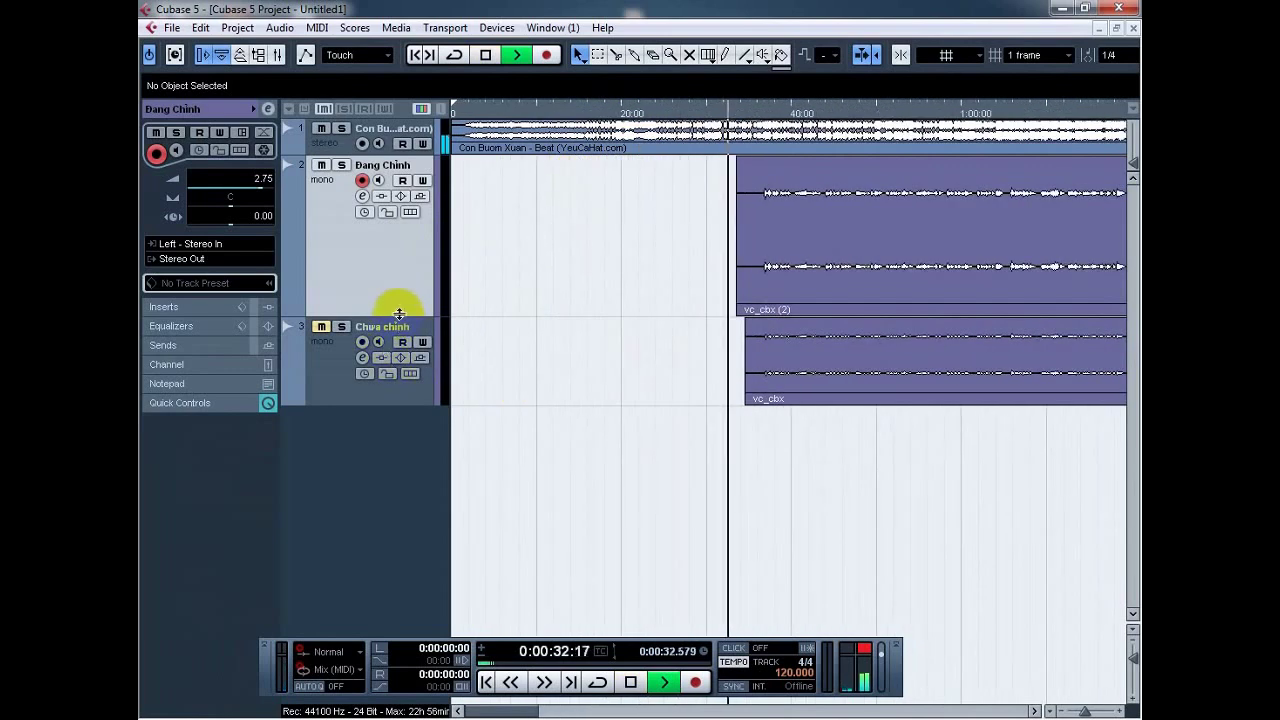
Step: Increase the heights of the Dang Chinh and Chưa chinh tracks to enlarge their waveforms, and stop playback at about 0:40
drag(399, 316, 386, 396)
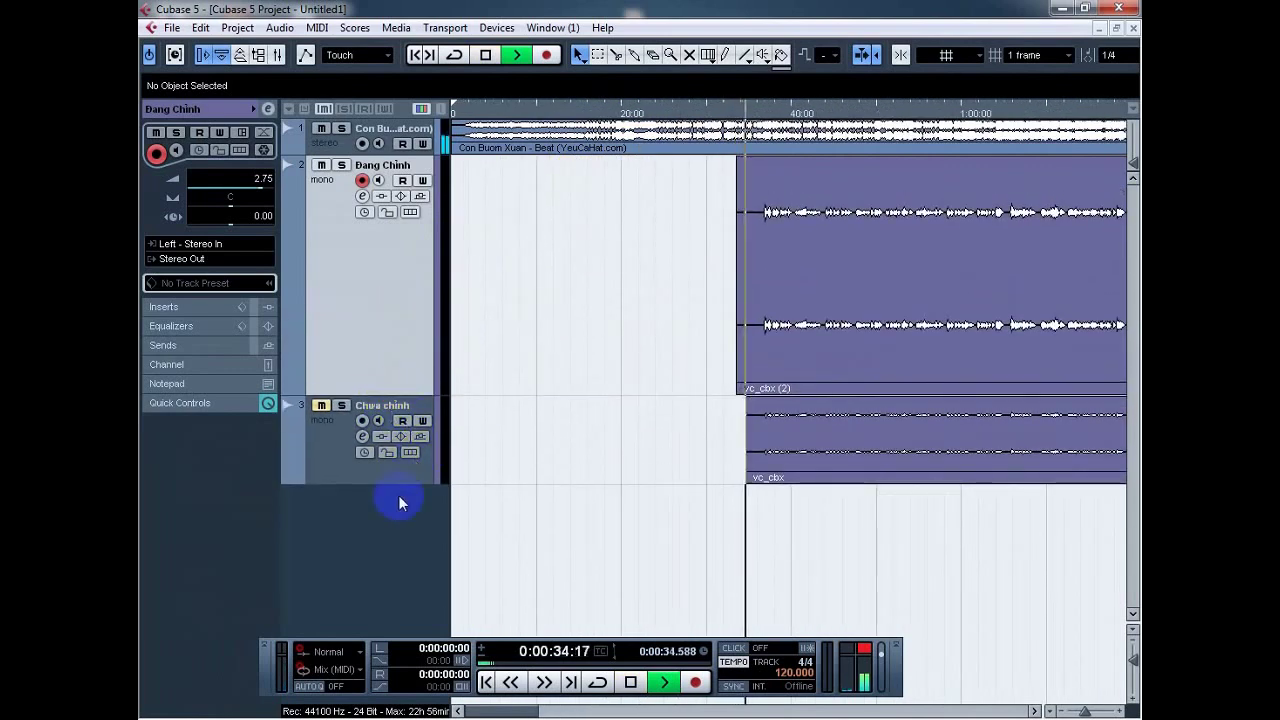
drag(400, 484, 399, 578)
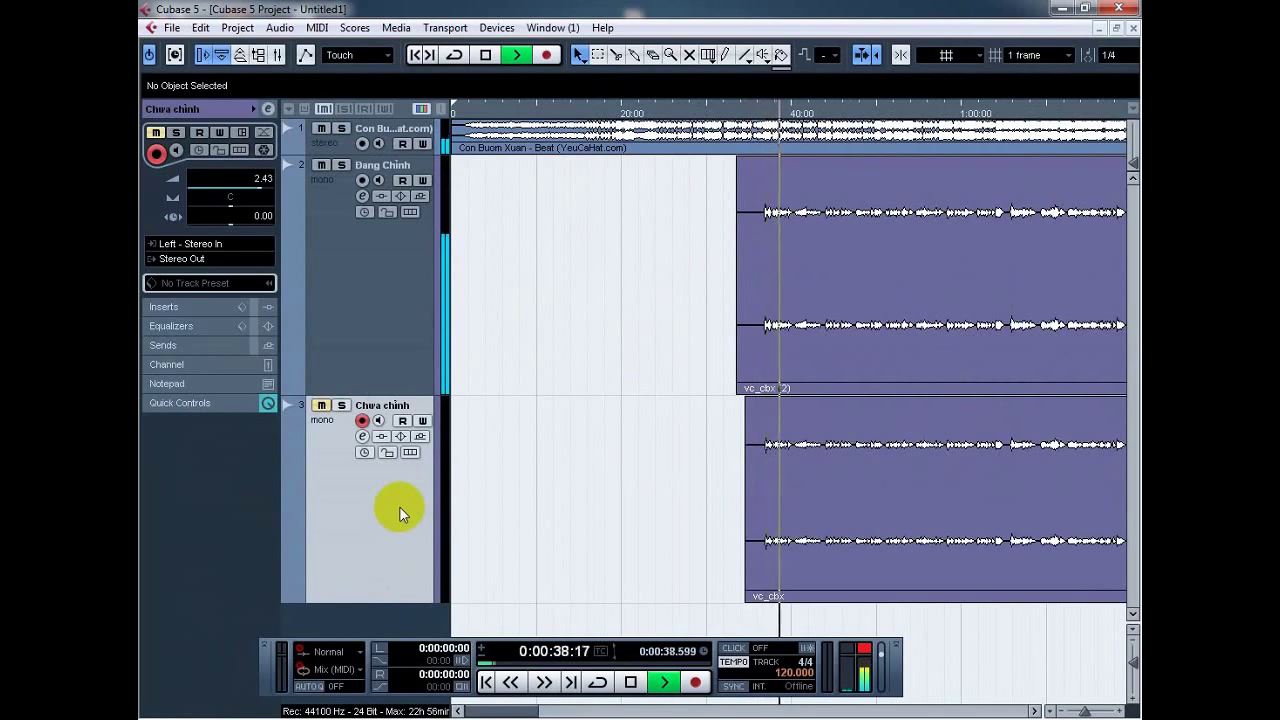
key(space)
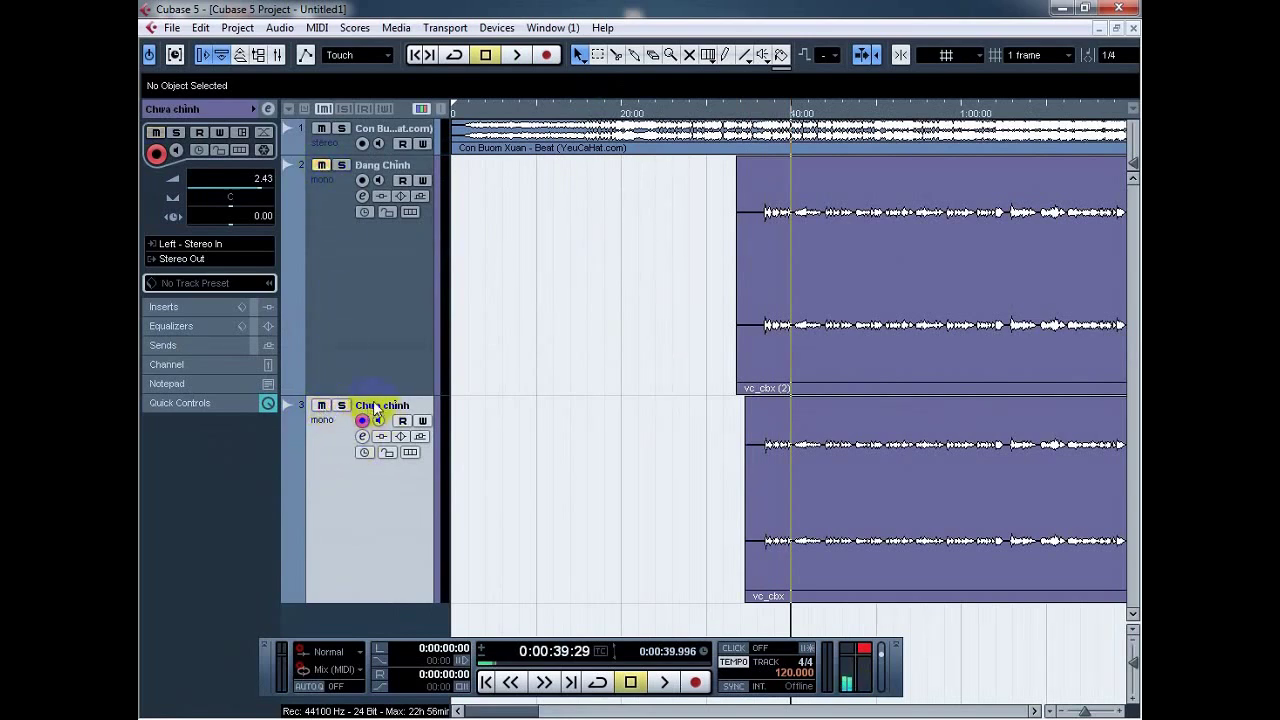
Step: Play the uncorrected Chưa chinh vocal against the backing track from about 0:30 to 0:43
click(710, 106)
key(space)
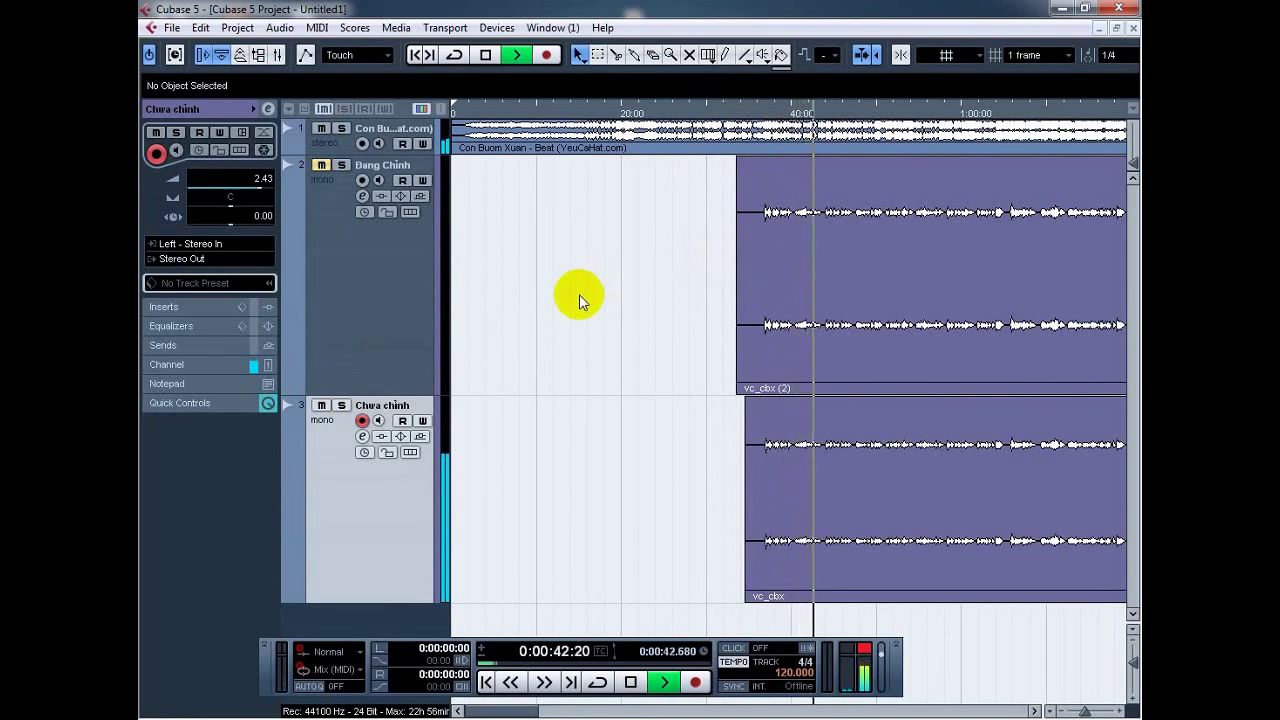
key(space)
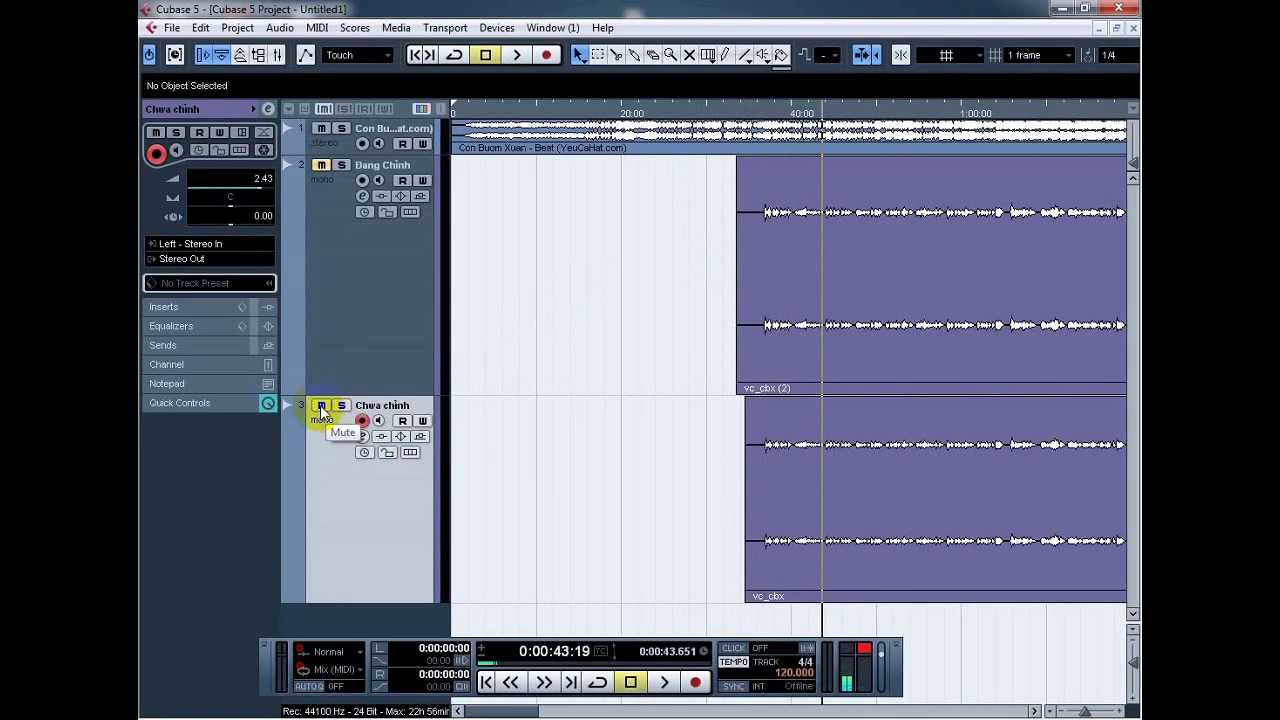
Step: Switch back to the corrected vocal by muting Chưa chinh, leaving Dang Chinh and the backing track unmuted
click(320, 128)
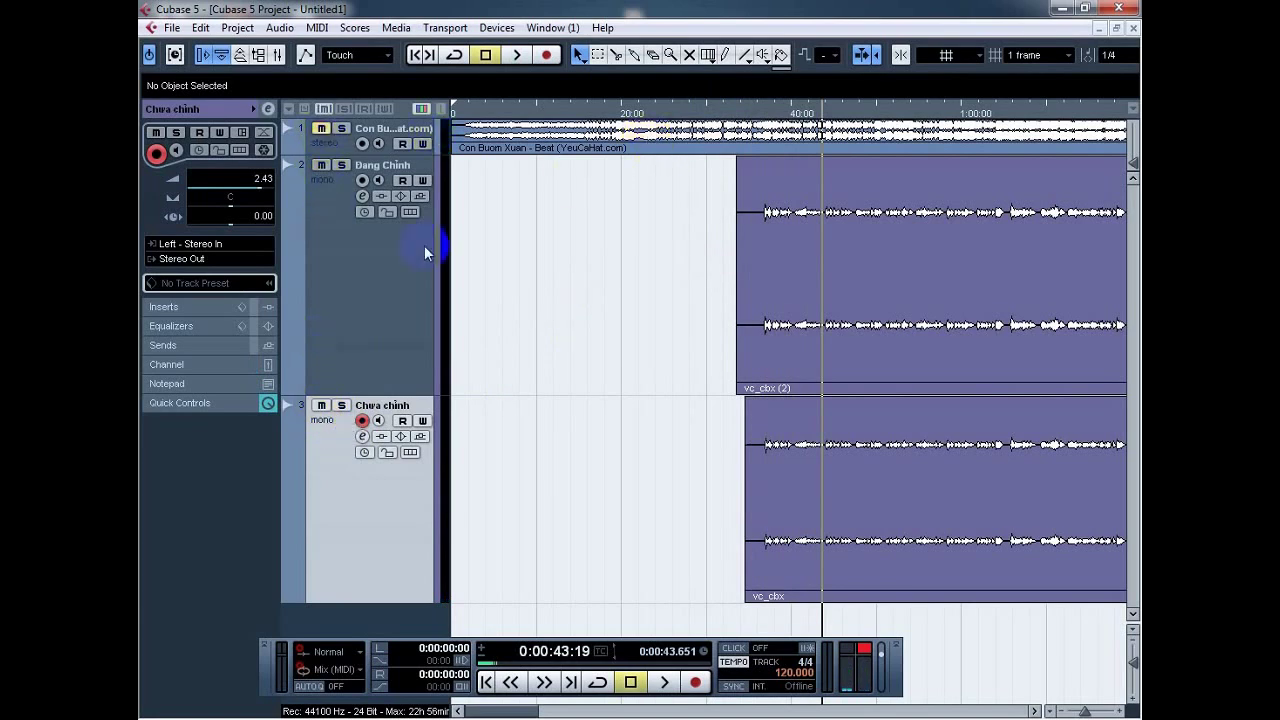
click(321, 405)
click(321, 129)
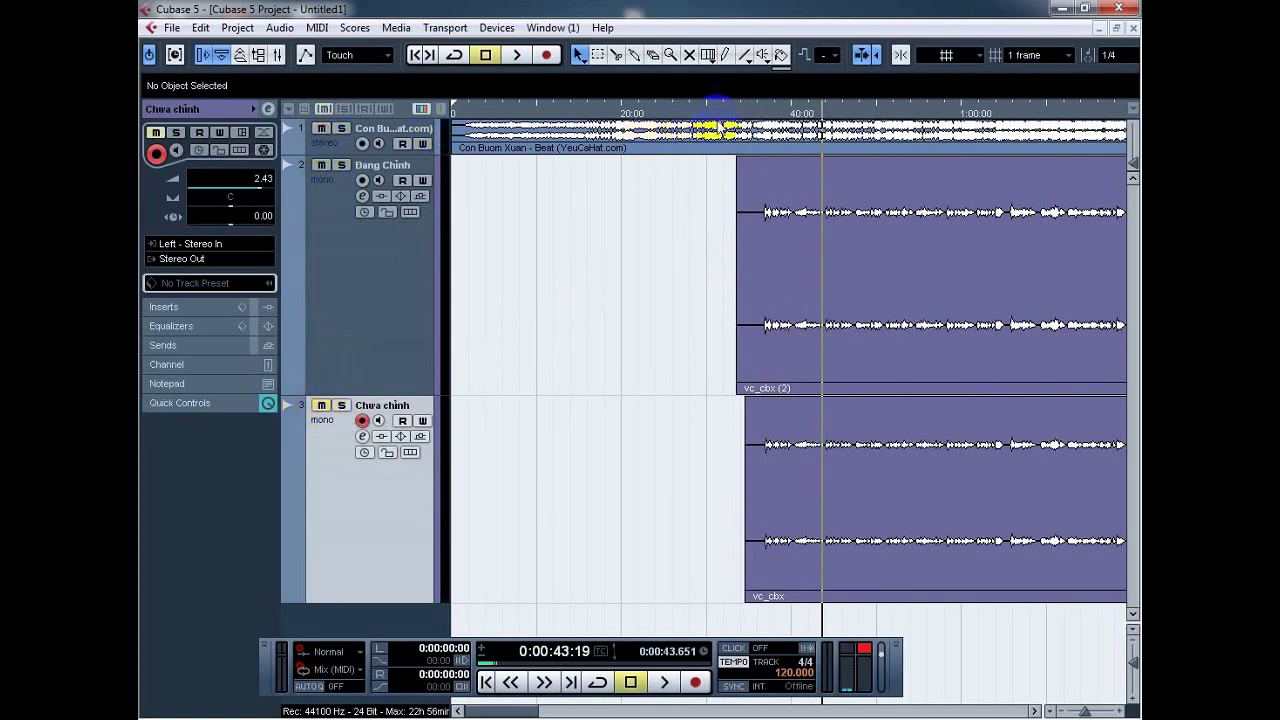
Step: Play the corrected vocal against the backing track from about 0:31 to 0:43, with the Dang Chinh track selected
click(722, 110)
key(space)
click(346, 289)
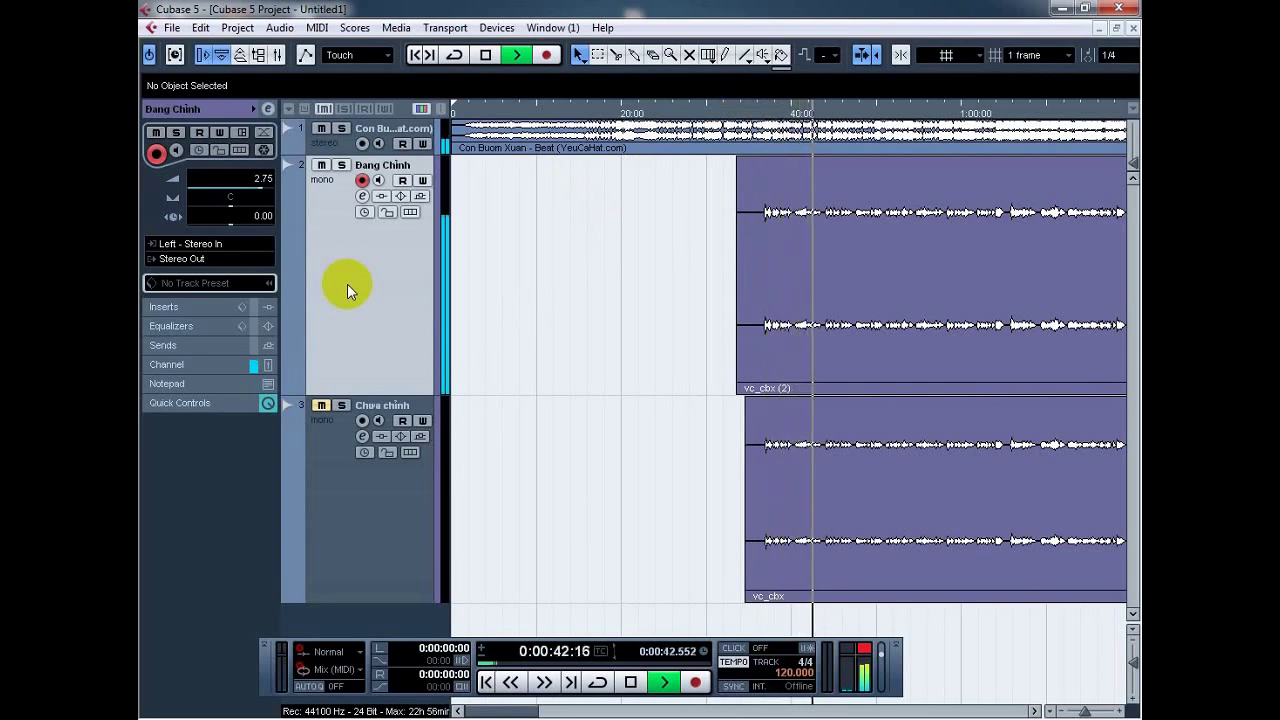
key(space)
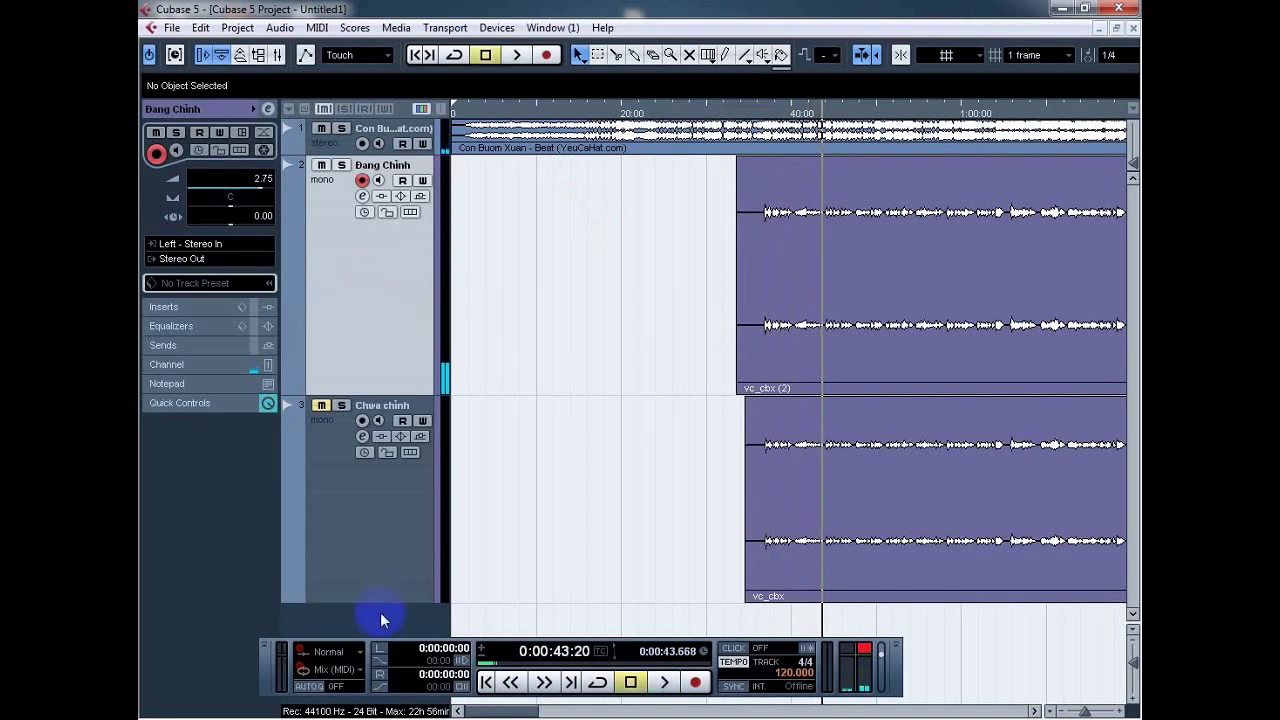
Step: Reduce the Chưa chinh track's height and open the vc_cbx (2) clip in the sample editor at bars 20 to 22
drag(380, 603, 391, 486)
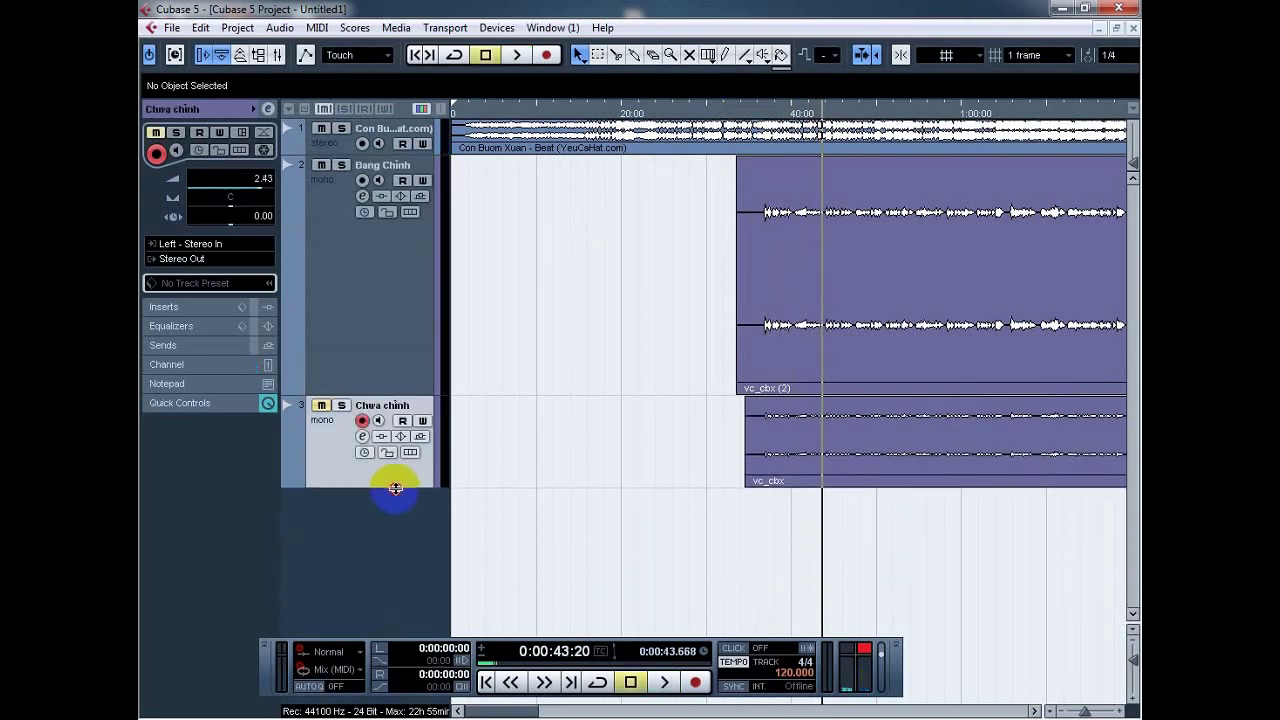
double_click(802, 270)
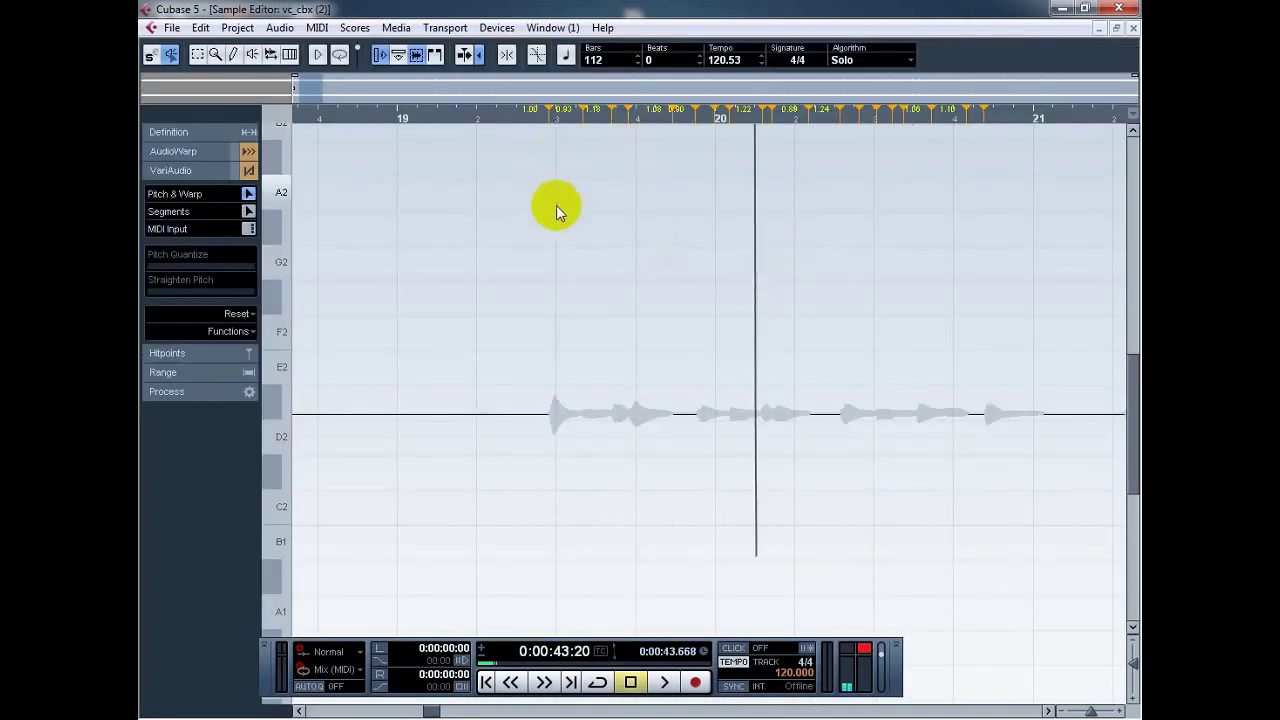
scroll(601, 351, up, 5)
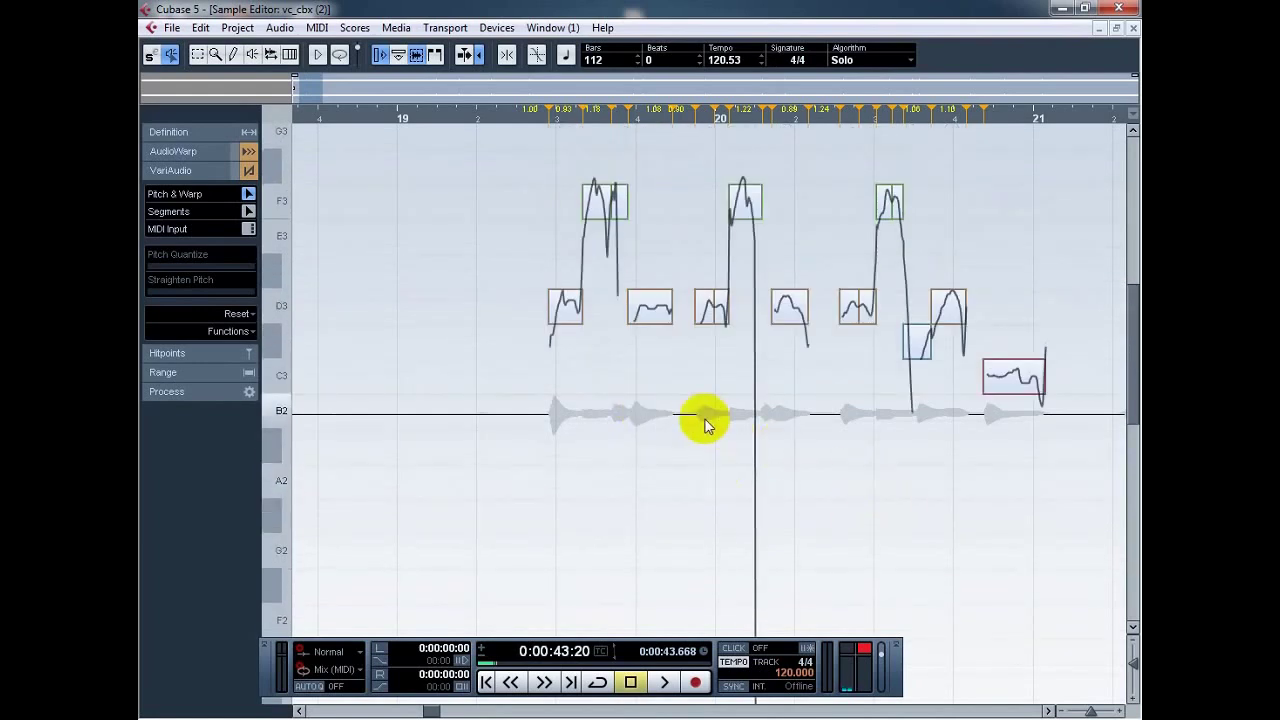
click(1087, 541)
drag(1087, 541, 1138, 537)
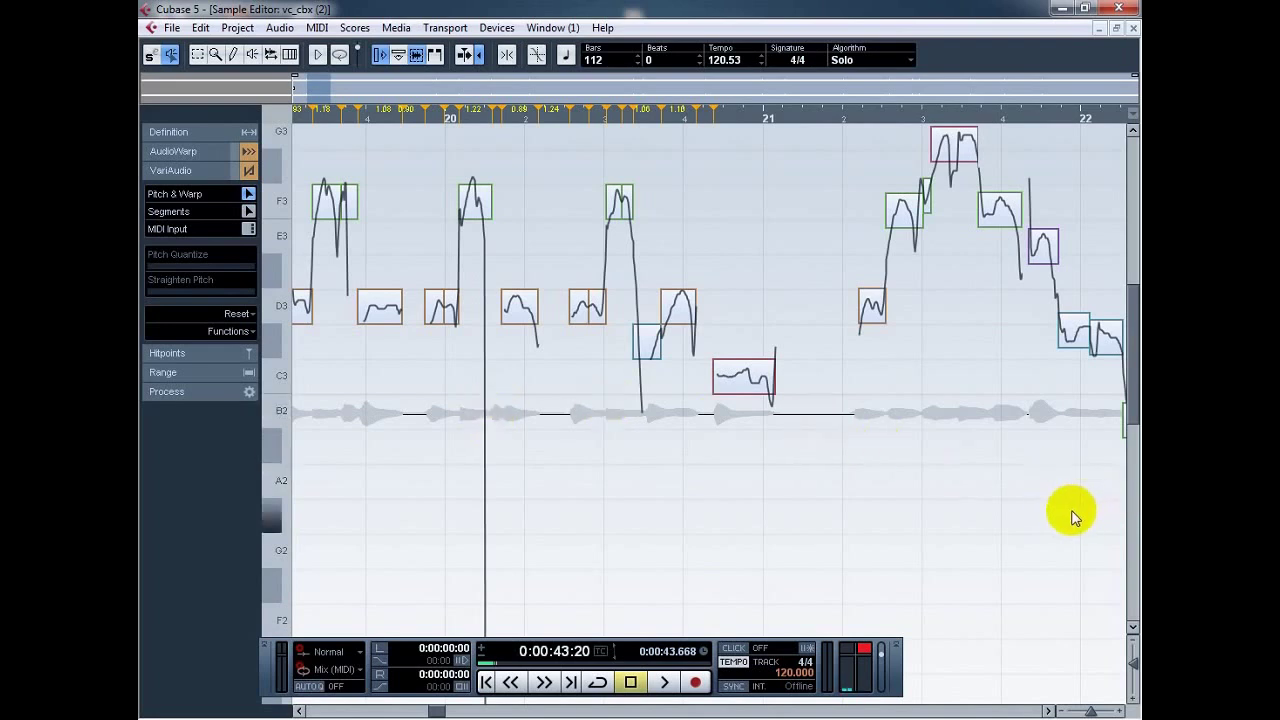
Step: Tilt the start of the C3 segment just before bar 21 upward to C#3 +44%, and lower it to C3 +33%
click(748, 120)
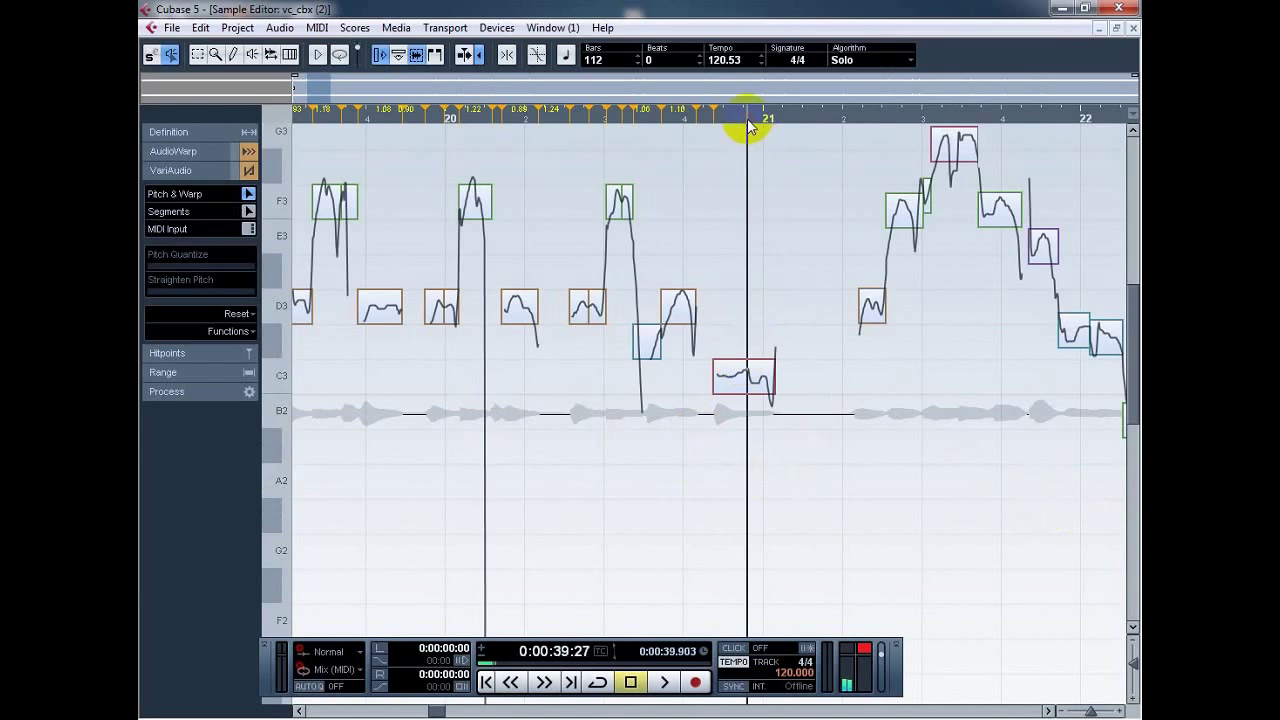
key(h)
key(h)
key(h)
key(h)
key(h)
key(h)
key(h)
key(h)
key(h)
key(h)
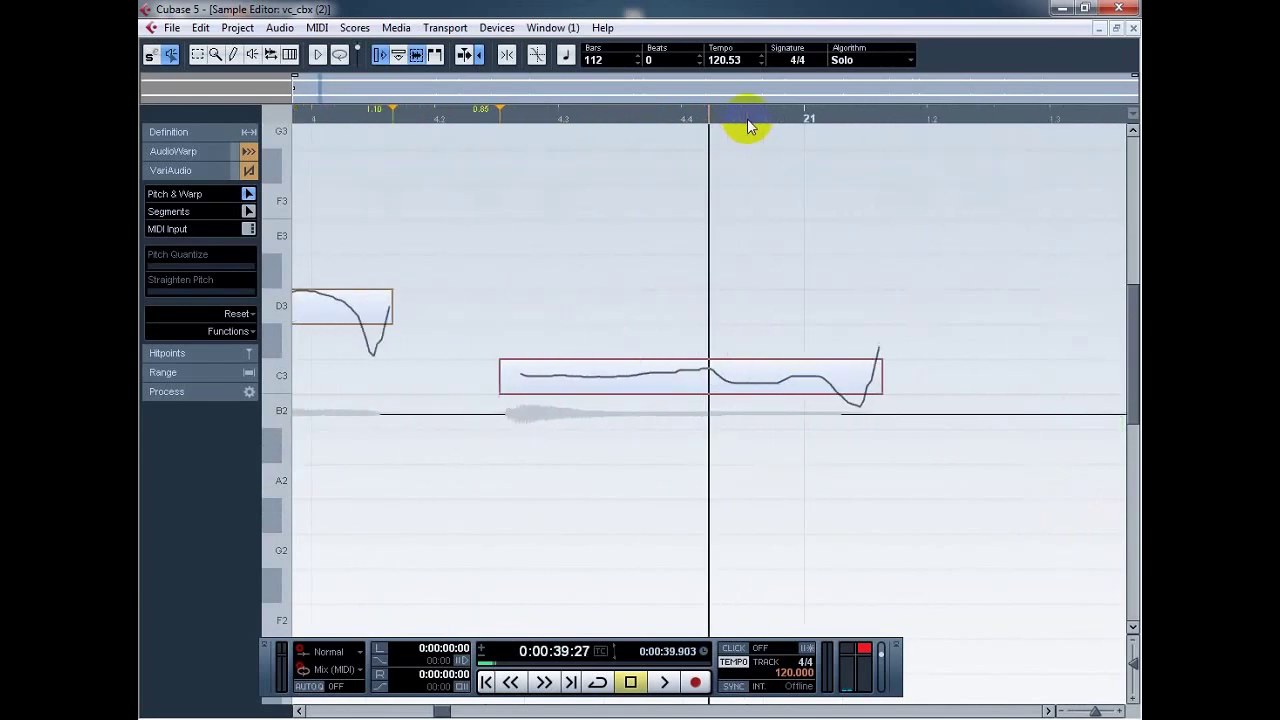
click(686, 372)
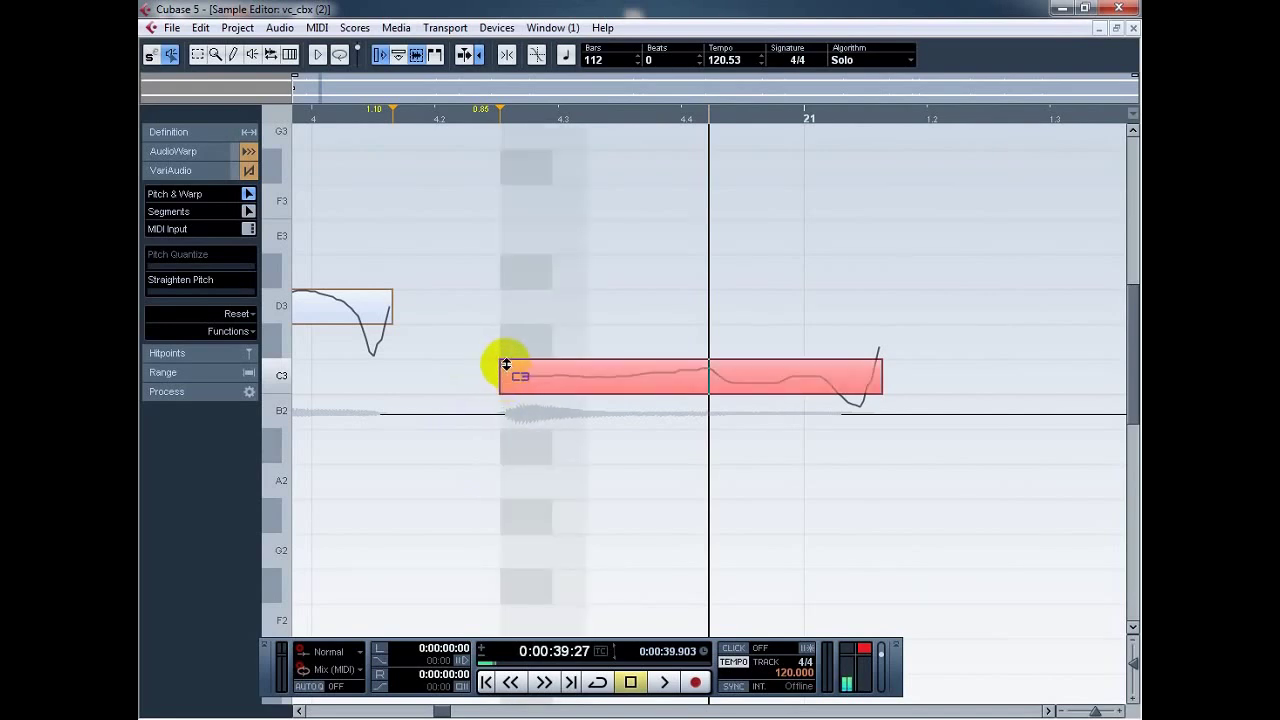
drag(506, 364, 517, 258)
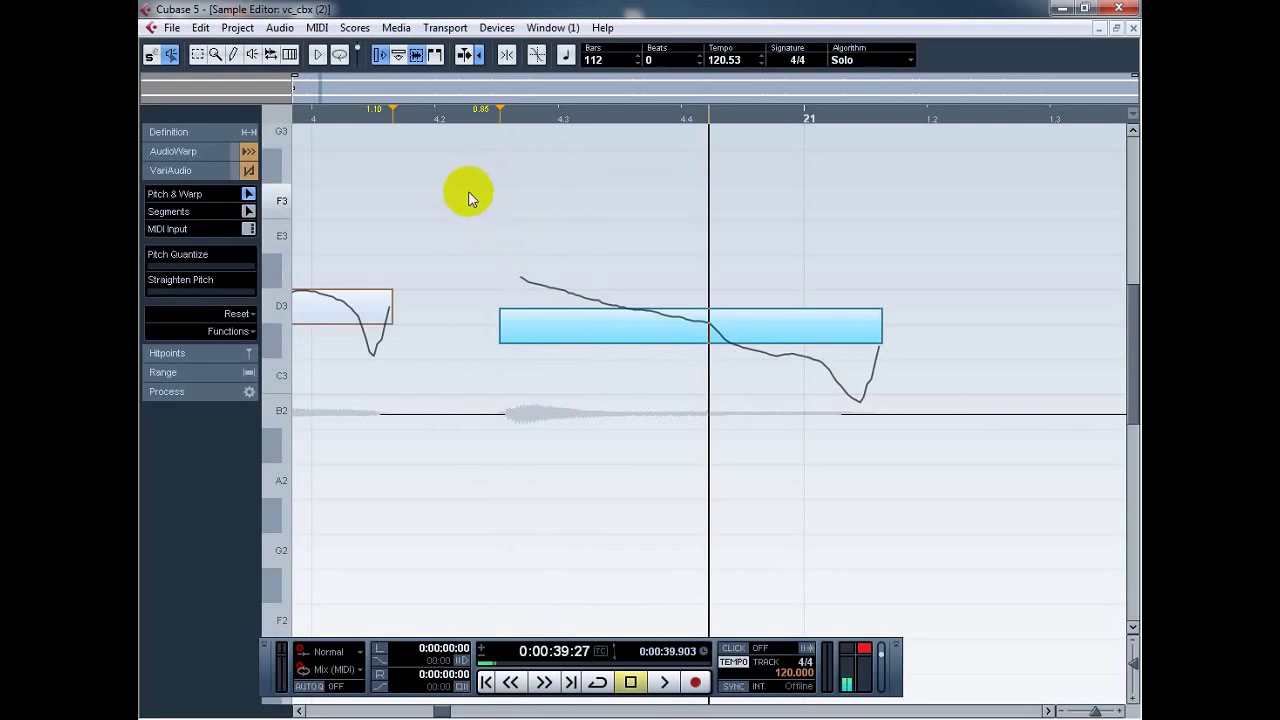
drag(980, 563, 545, 270)
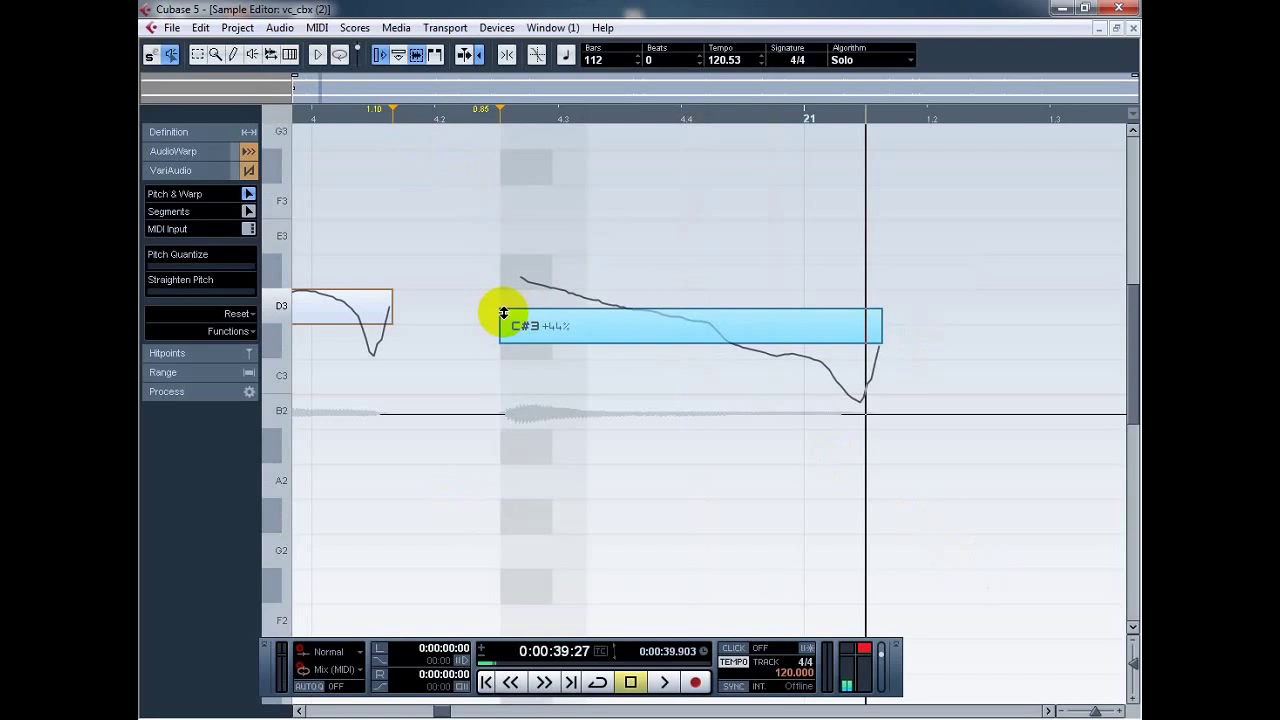
drag(505, 316, 497, 401)
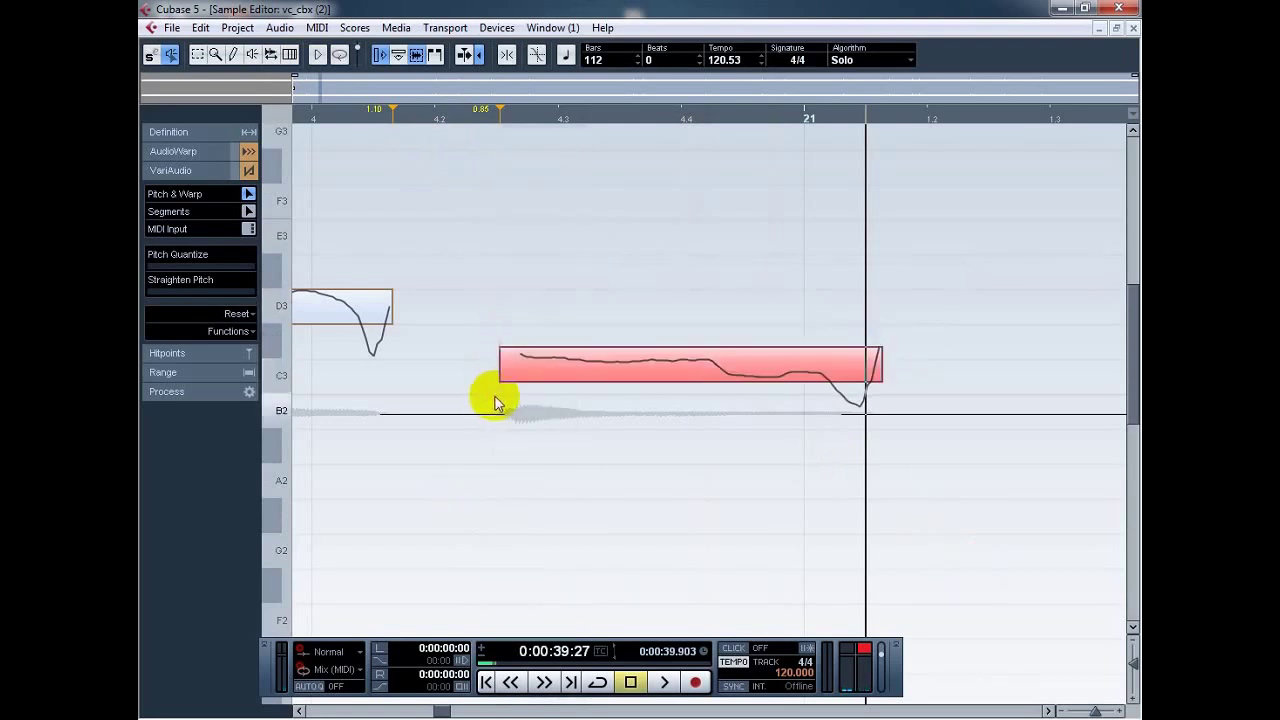
Step: Try tilting the end of the same segment's pitch curve upward, and undo that tilt
click(700, 349)
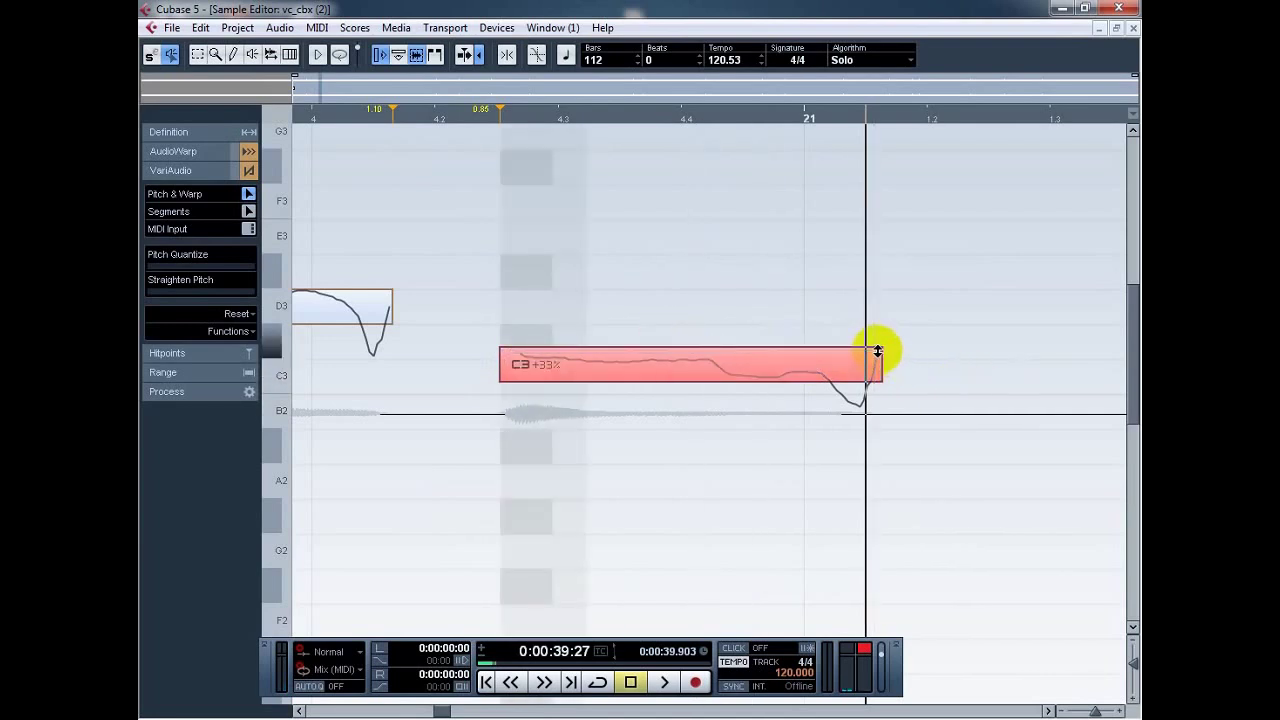
drag(877, 351, 880, 250)
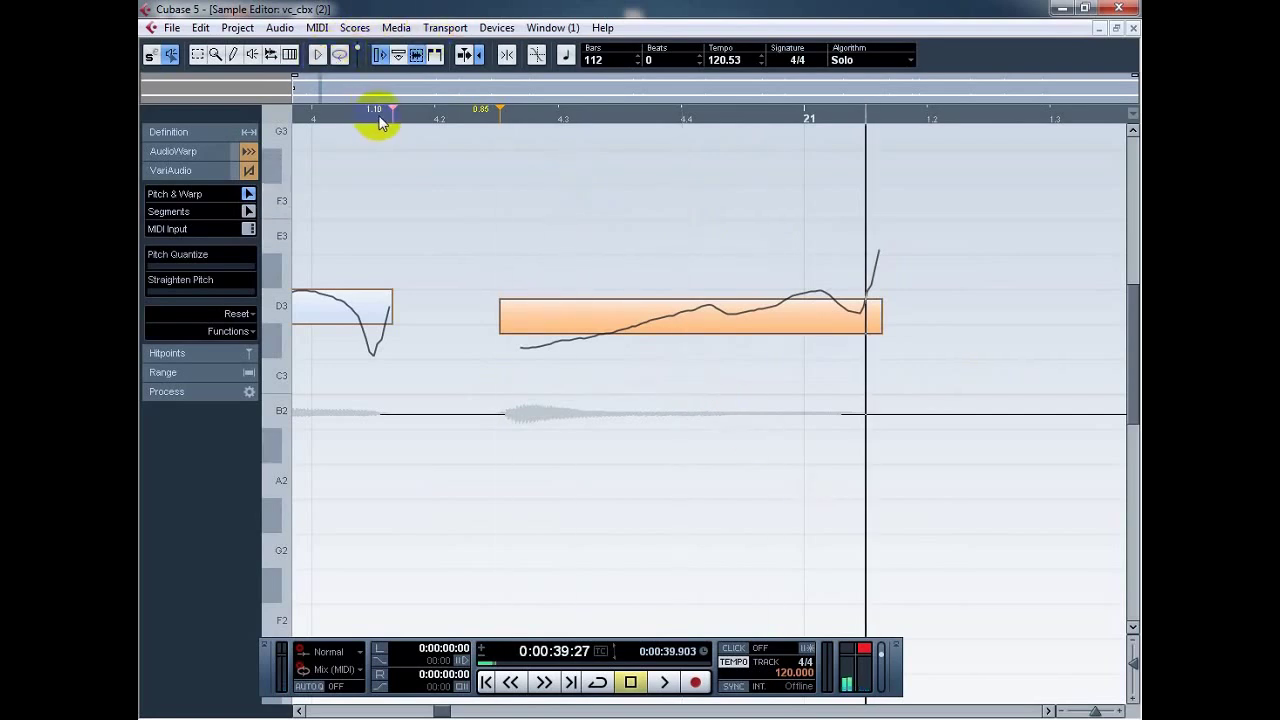
key(ctrl+z)
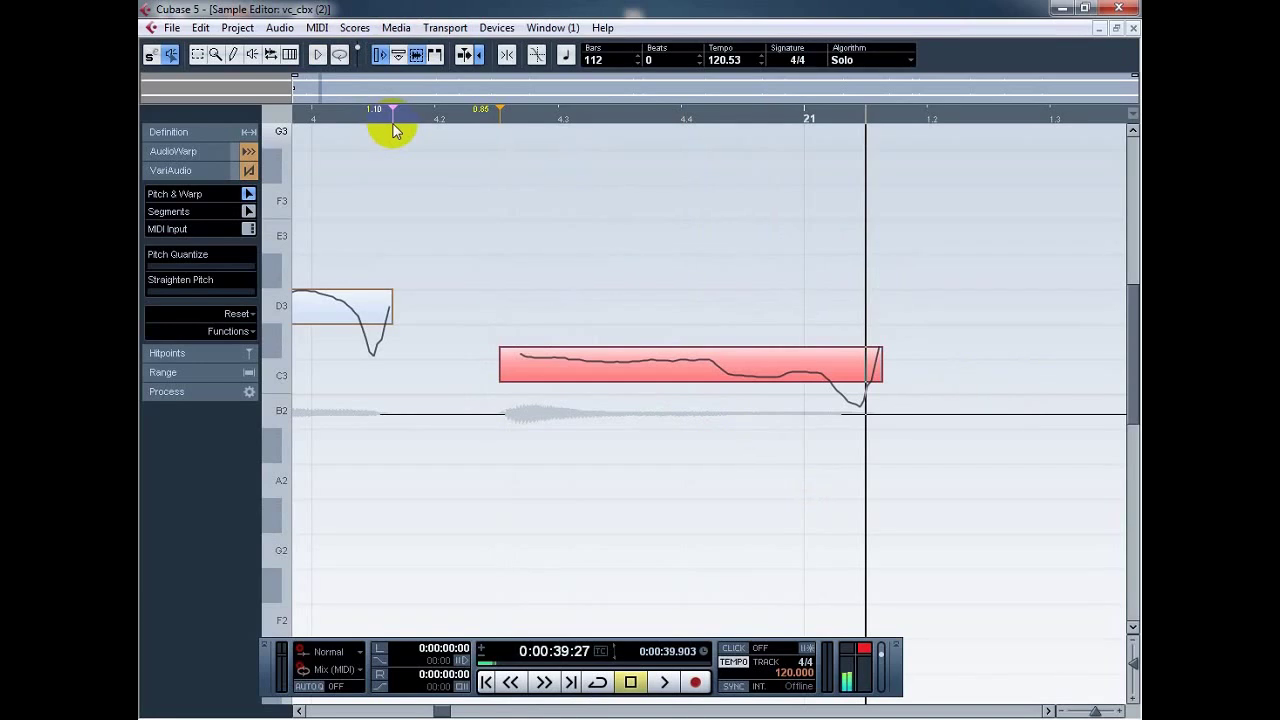
Step: Play the phrase with the tilted segment from bar 19 into bar 22
key(g)
key(g)
key(g)
key(g)
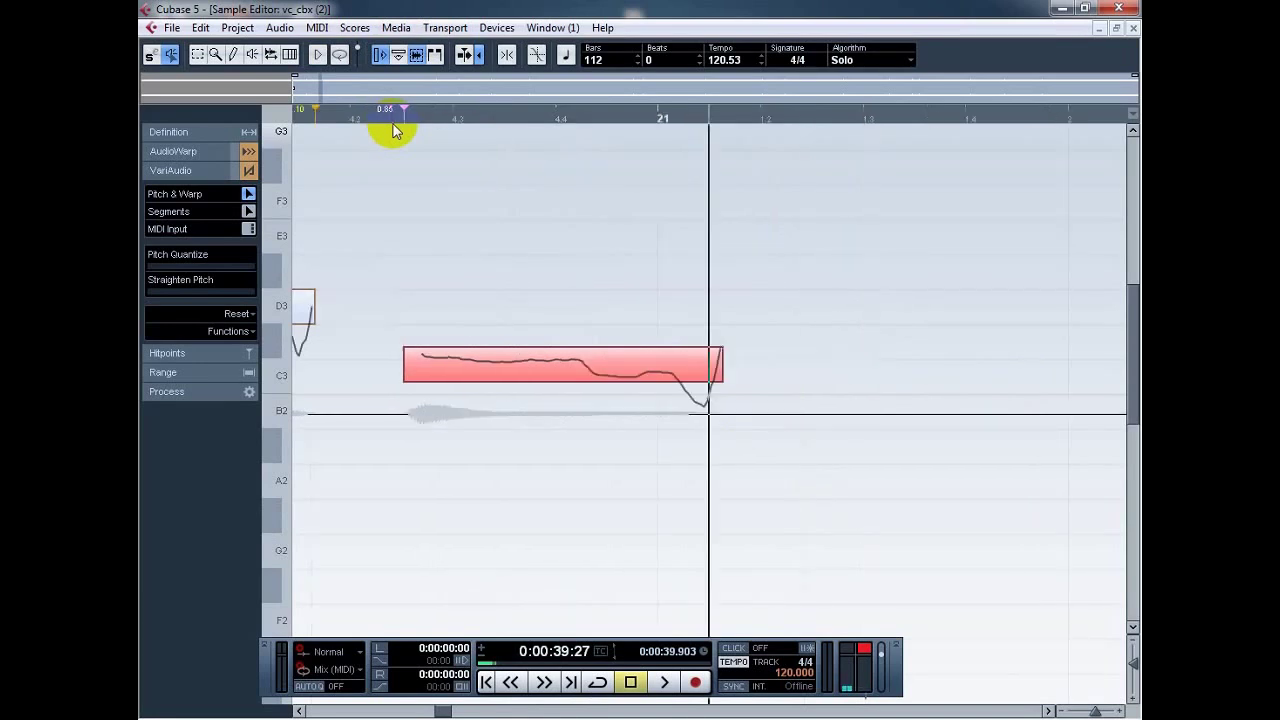
key(g)
key(g)
key(g)
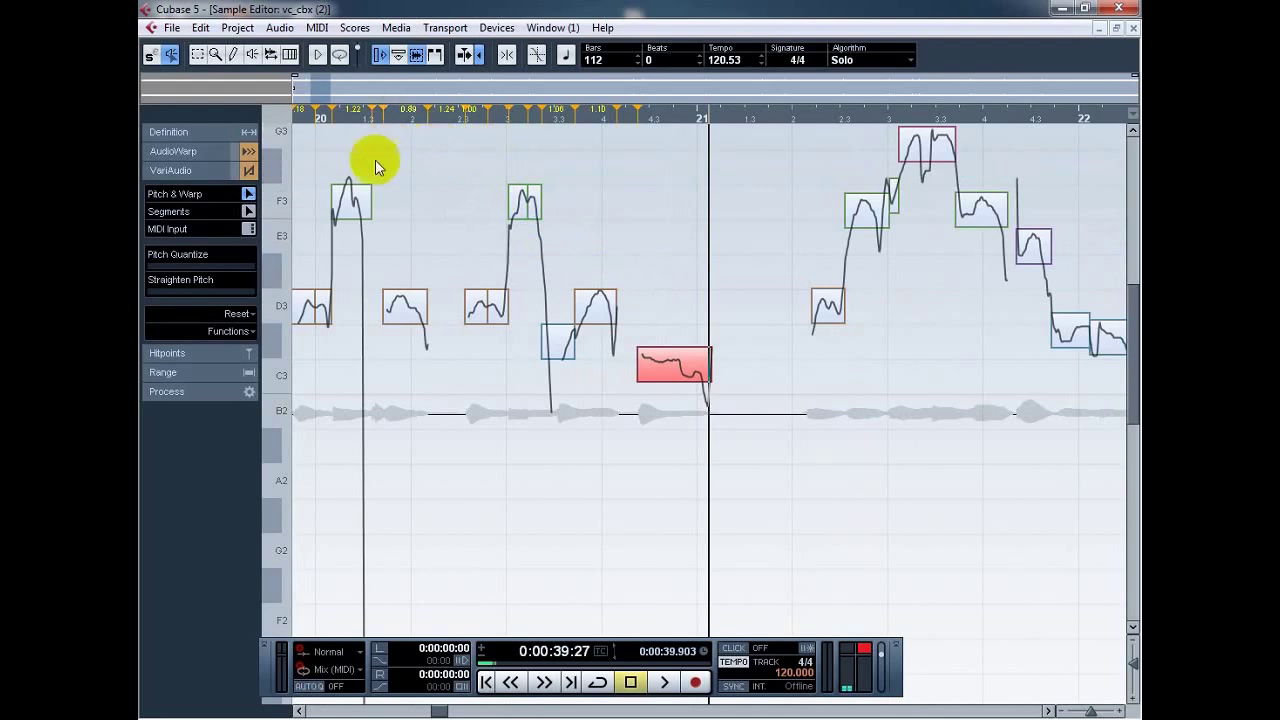
key(g)
key(g)
key(g)
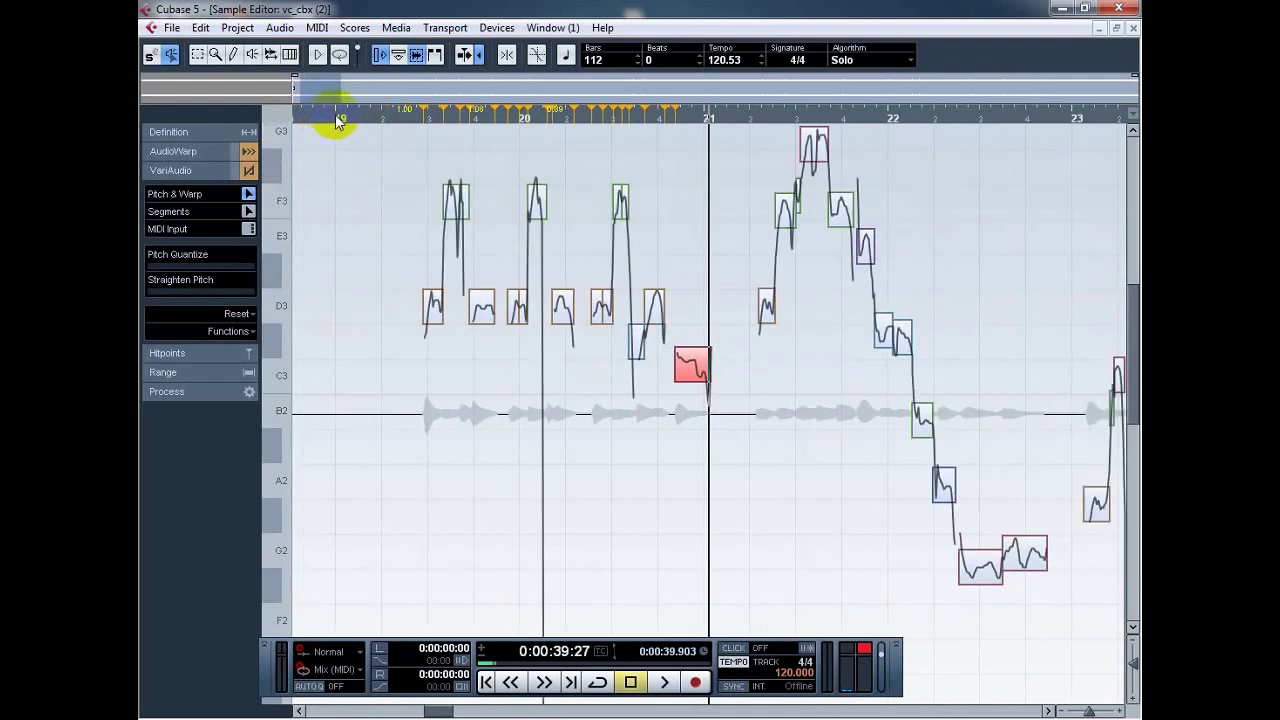
click(340, 120)
key(space)
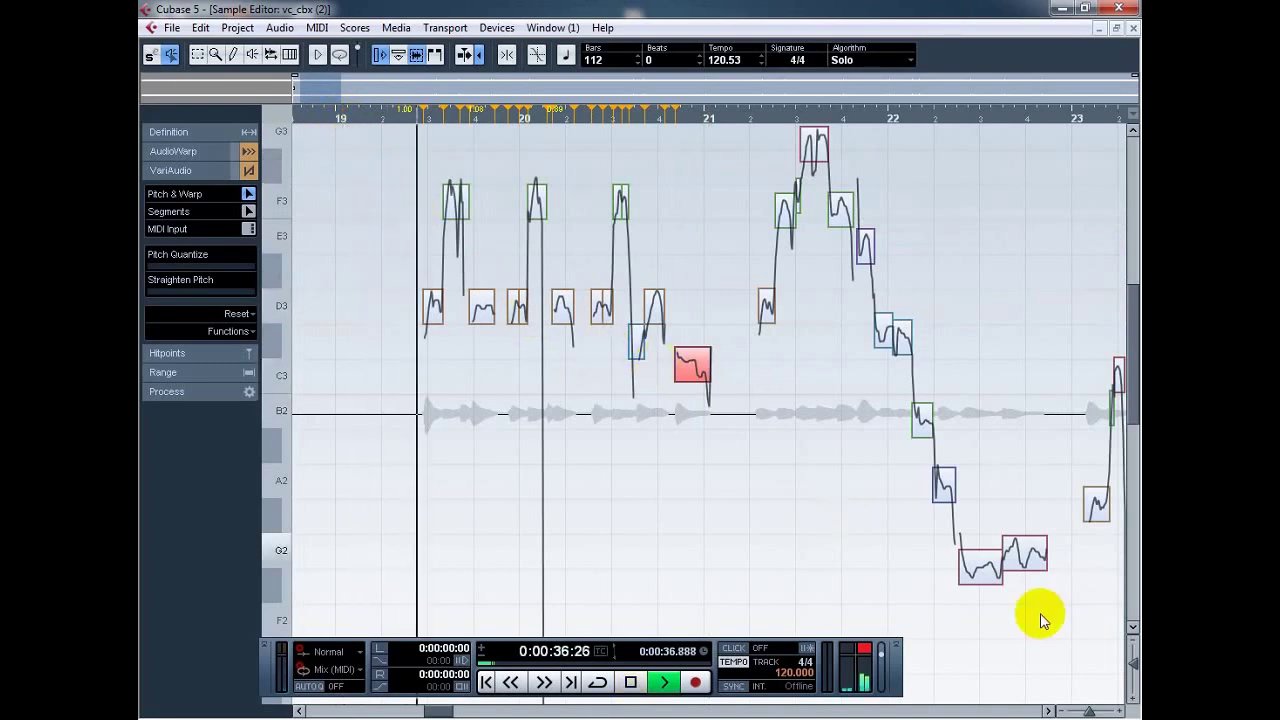
key(h)
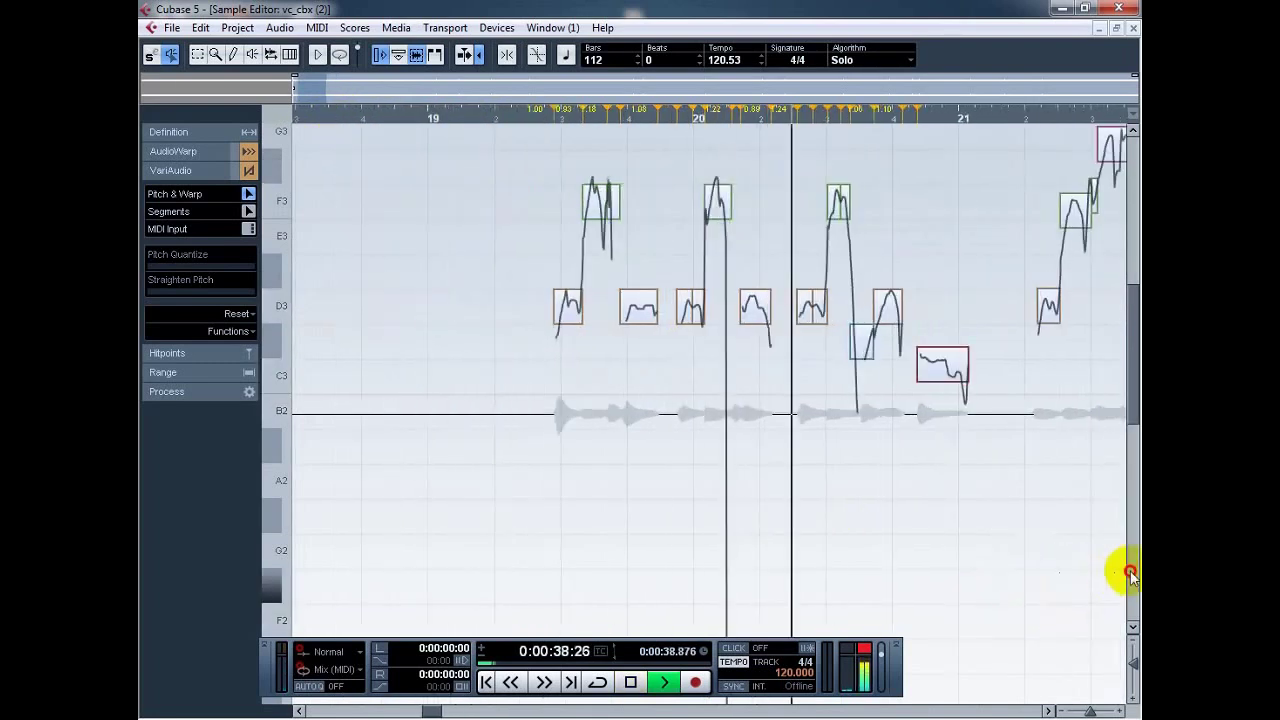
drag(1130, 571, 1128, 570)
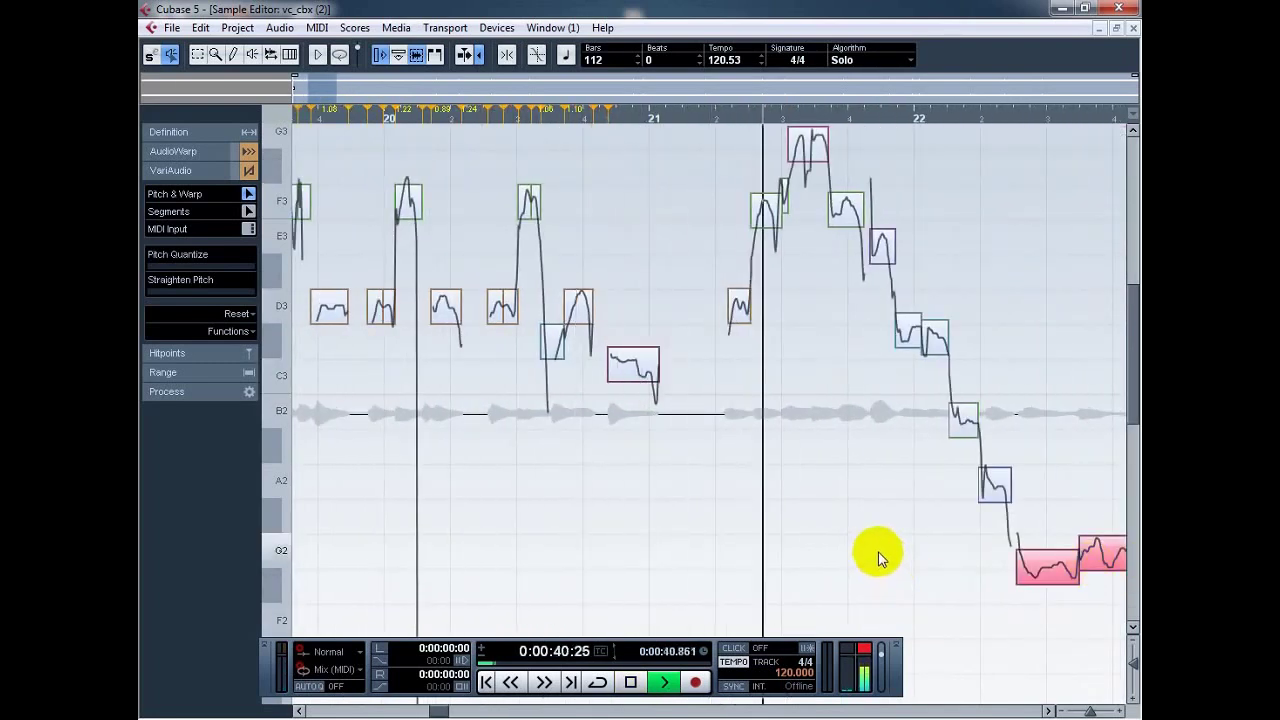
scroll(880, 557, up, 2)
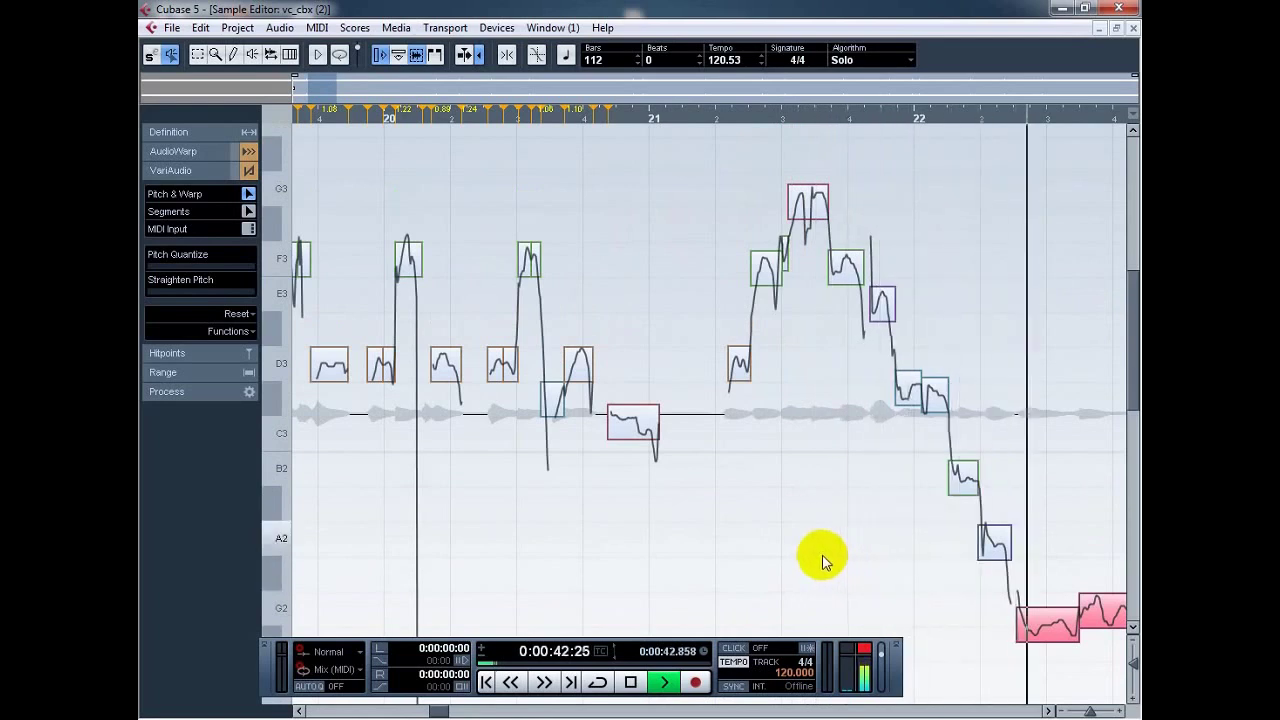
key(space)
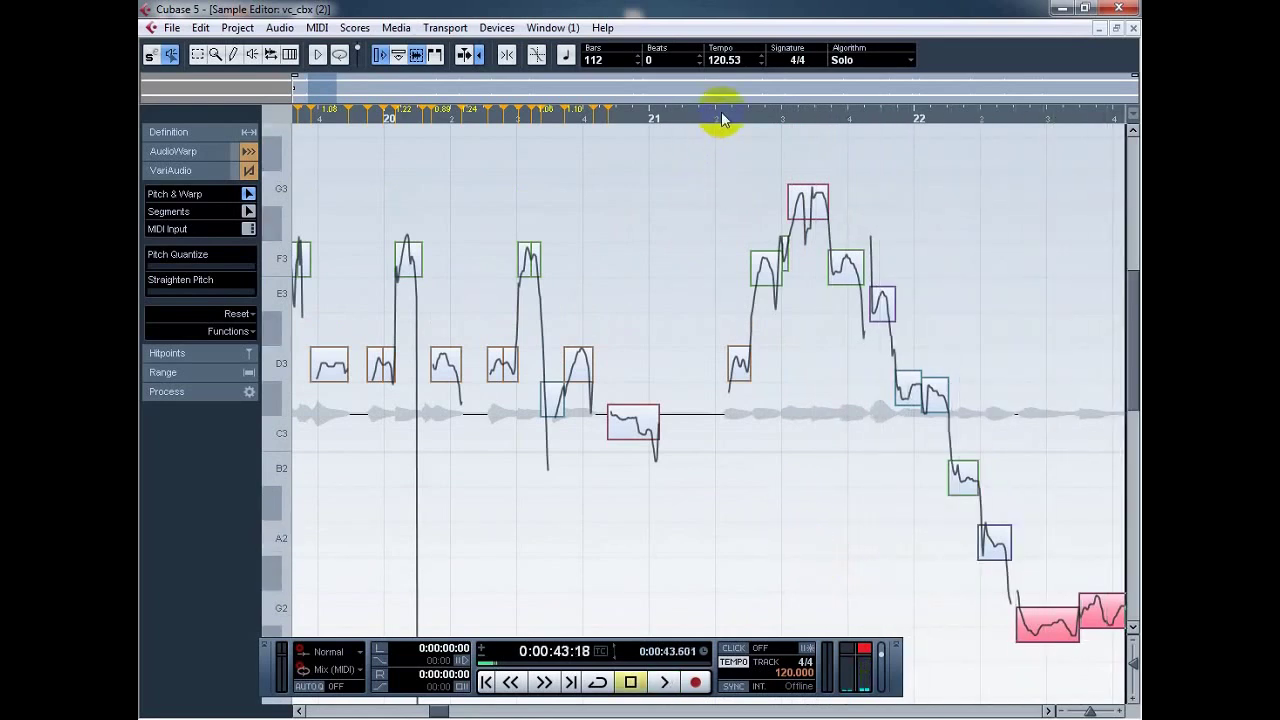
Step: Move the F3 segment before beat 3 of bar 21, and the short segment right after it, exactly onto F3
click(721, 113)
key(h)
key(h)
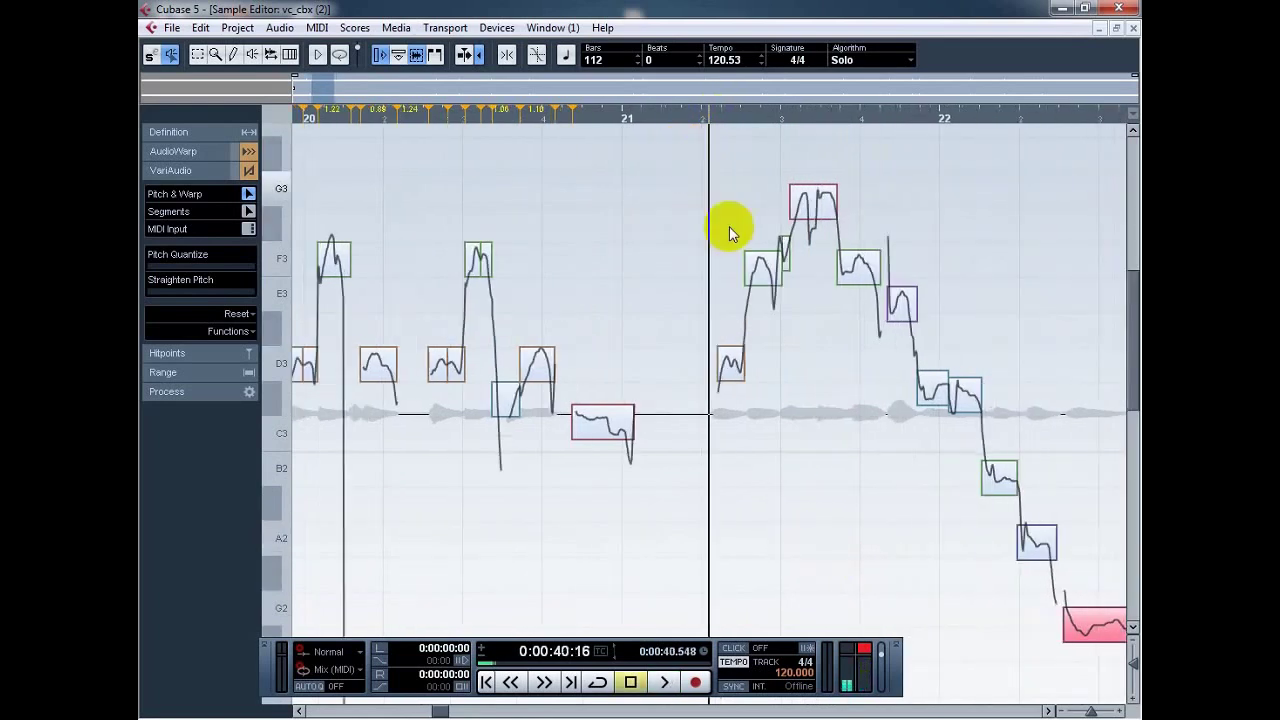
click(752, 366)
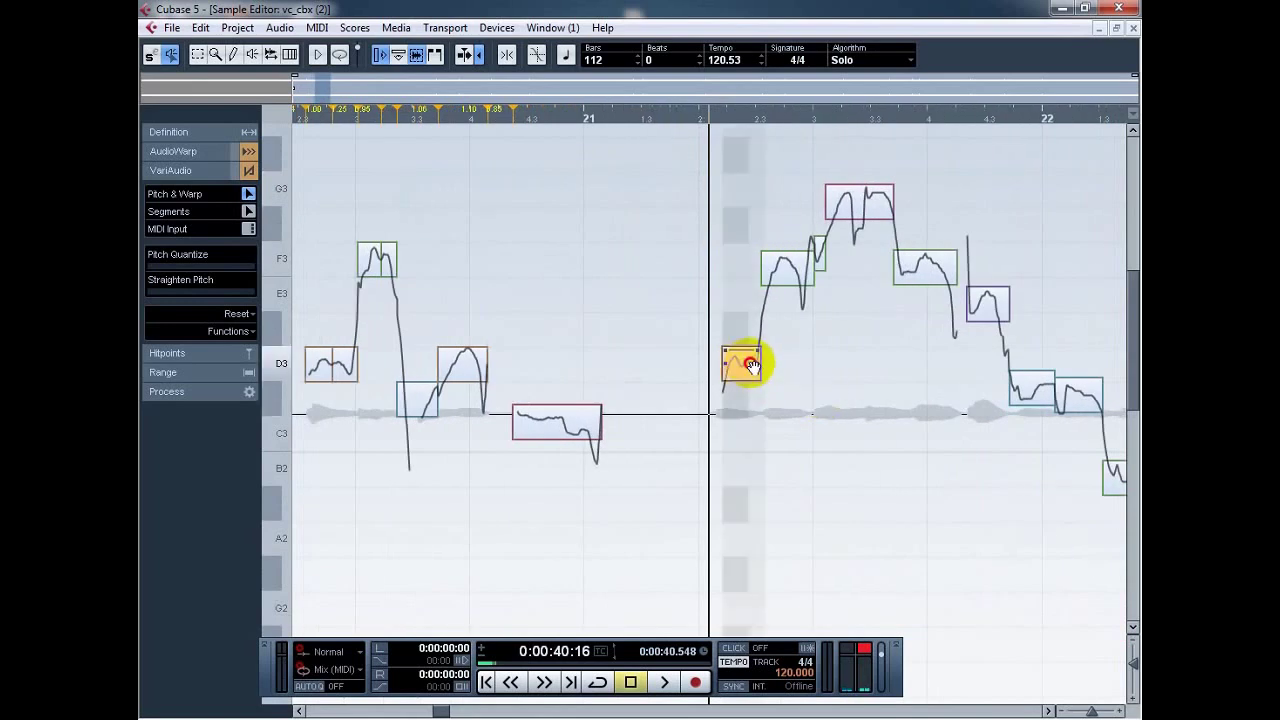
mouse_move(751, 365)
mouse_down()
mouse_move(749, 323)
mouse_move(751, 370)
mouse_up()
click(794, 265)
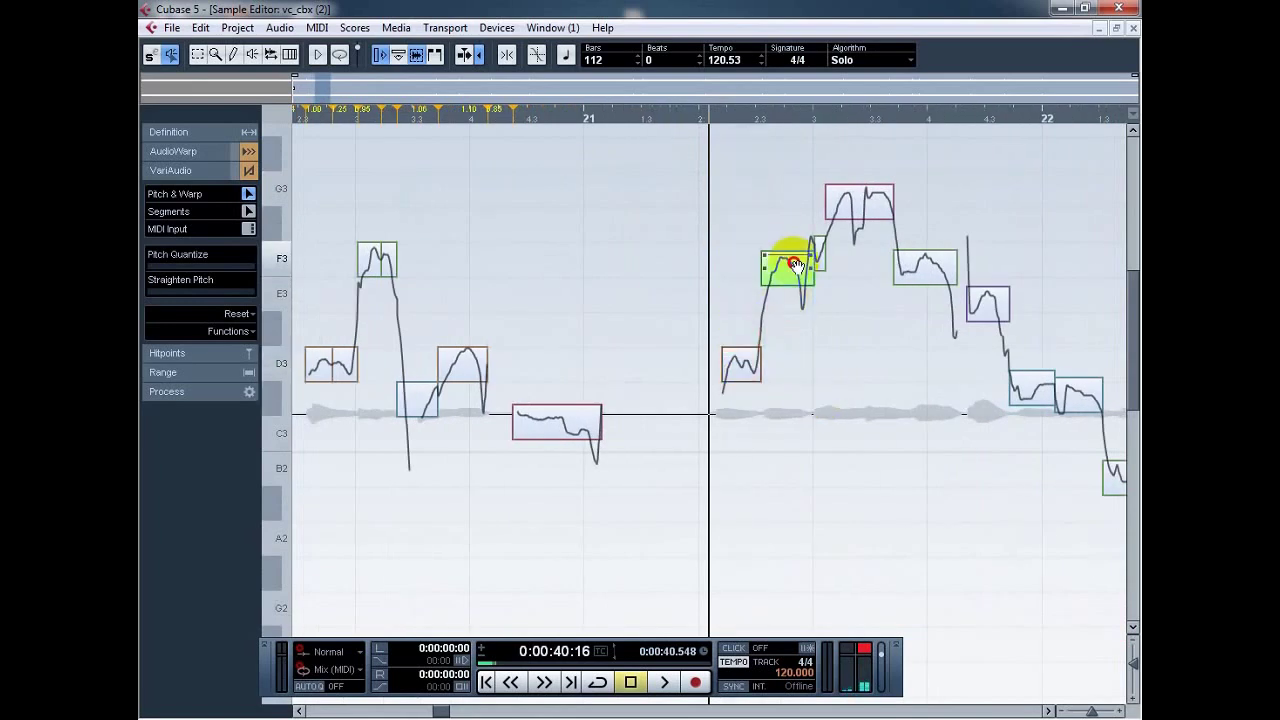
mouse_move(794, 265)
mouse_down()
mouse_move(790, 288)
mouse_move(787, 263)
mouse_up()
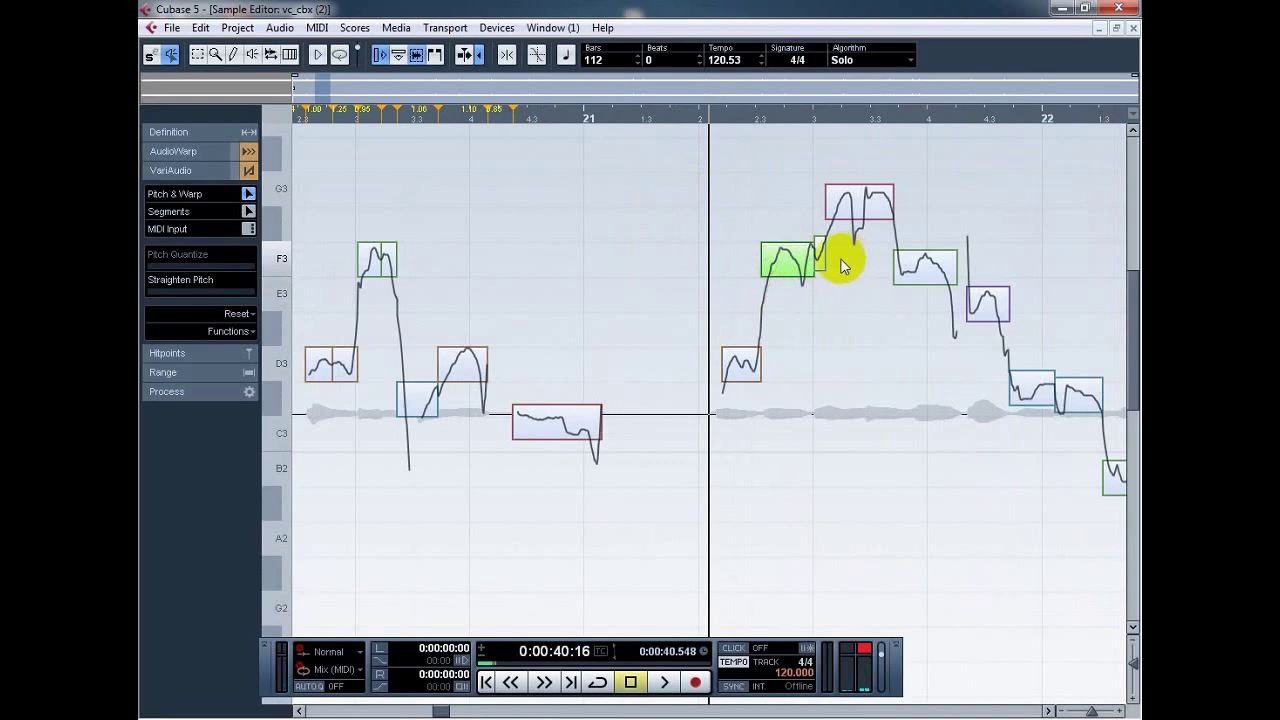
key(h)
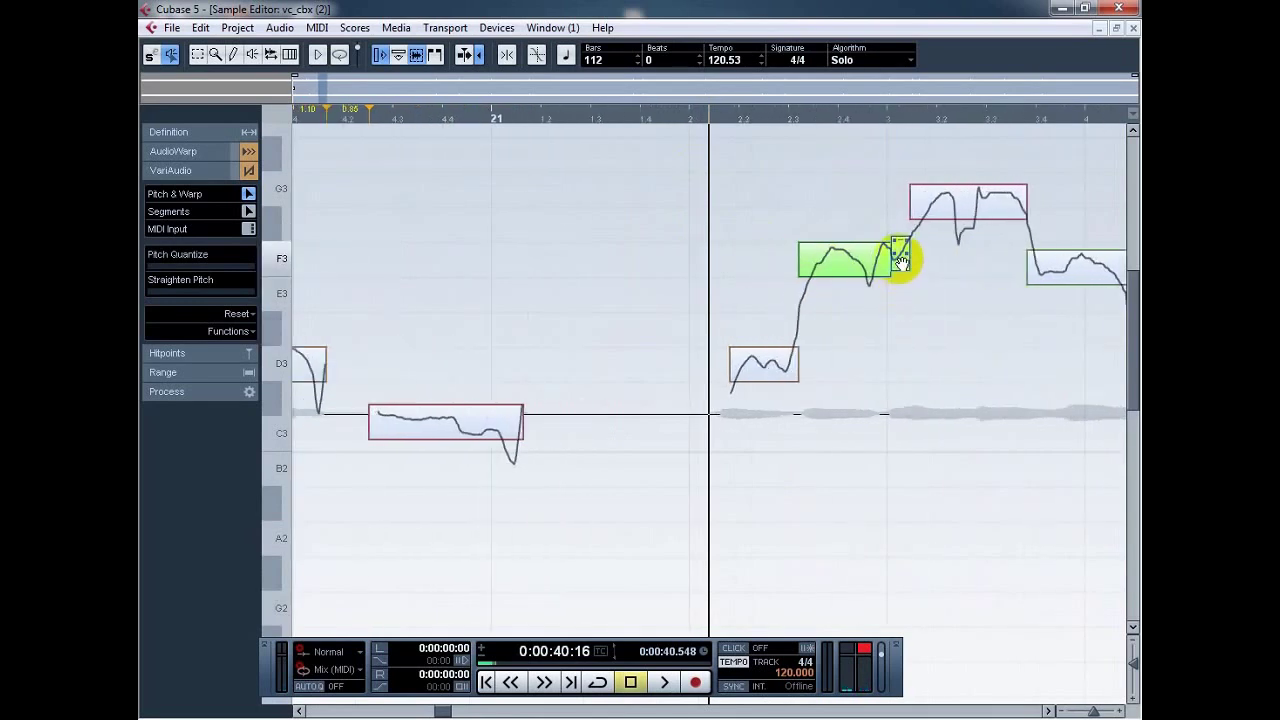
Step: Split the highest segment at beat 3 of bar 21 into three around its pitch dip and move all three parts to G3
click(960, 212)
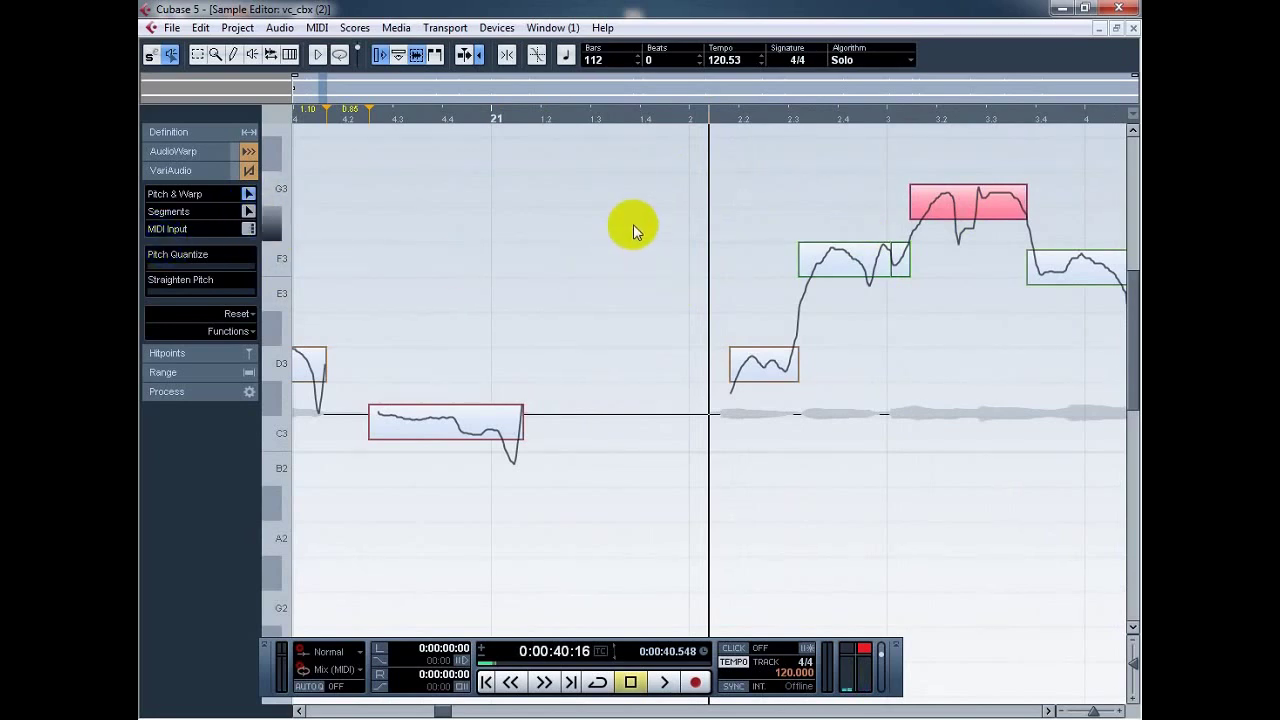
drag(1035, 488, 1138, 486)
click(690, 466)
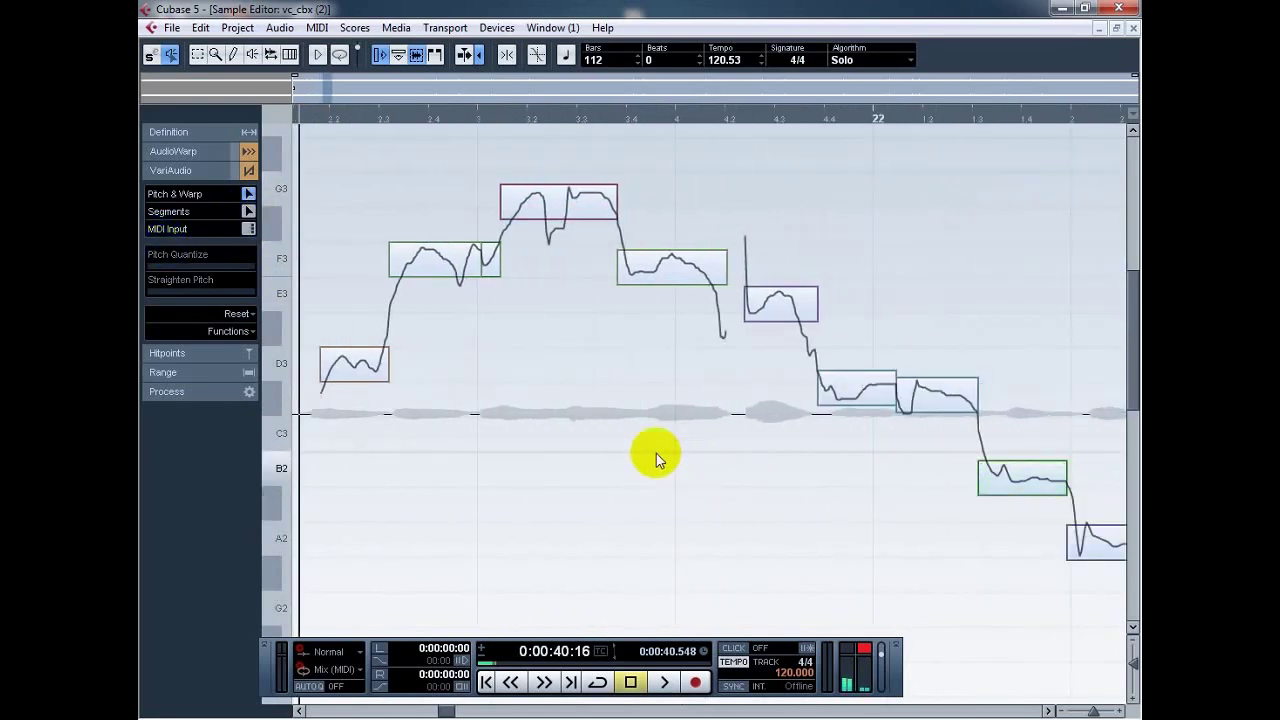
click(529, 121)
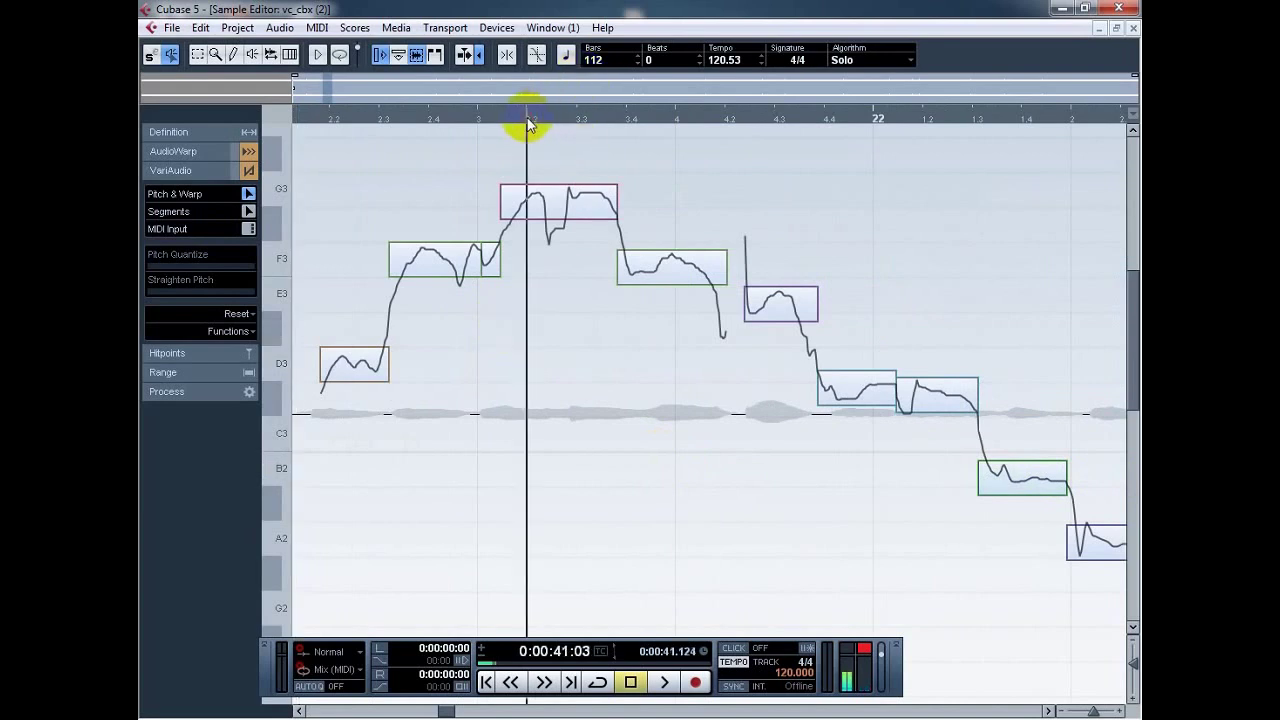
click(551, 203)
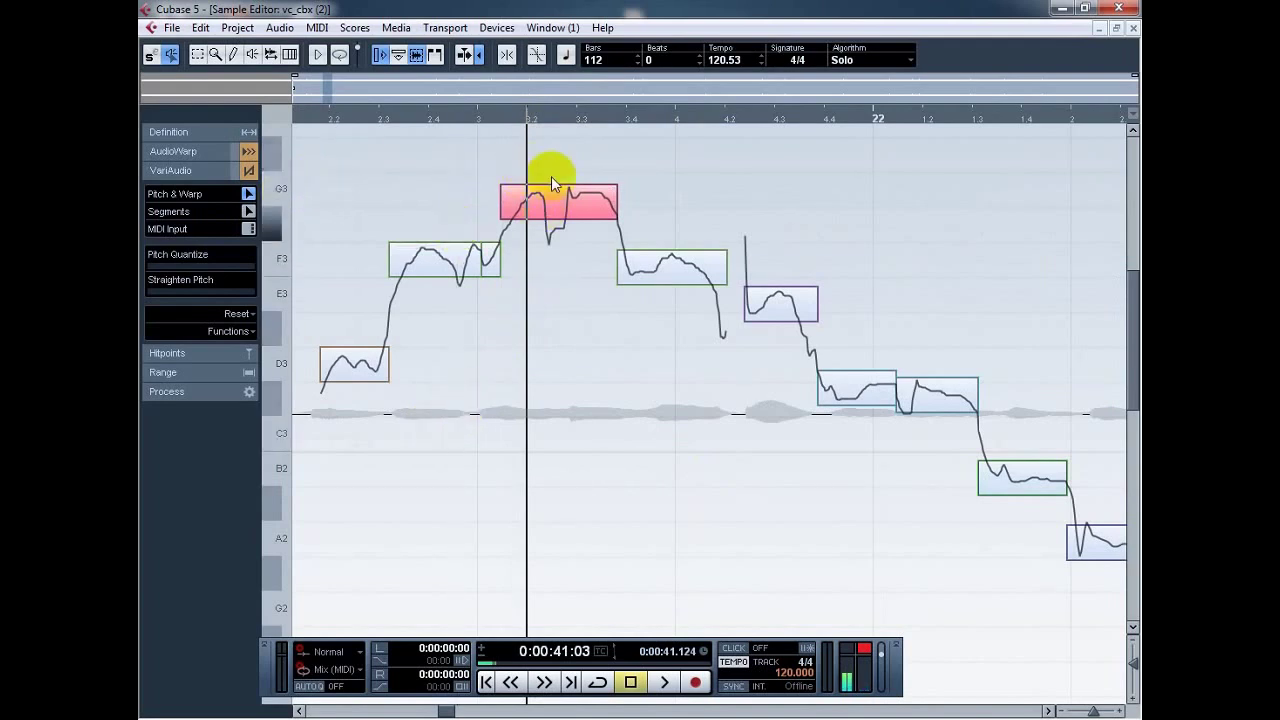
click(247, 212)
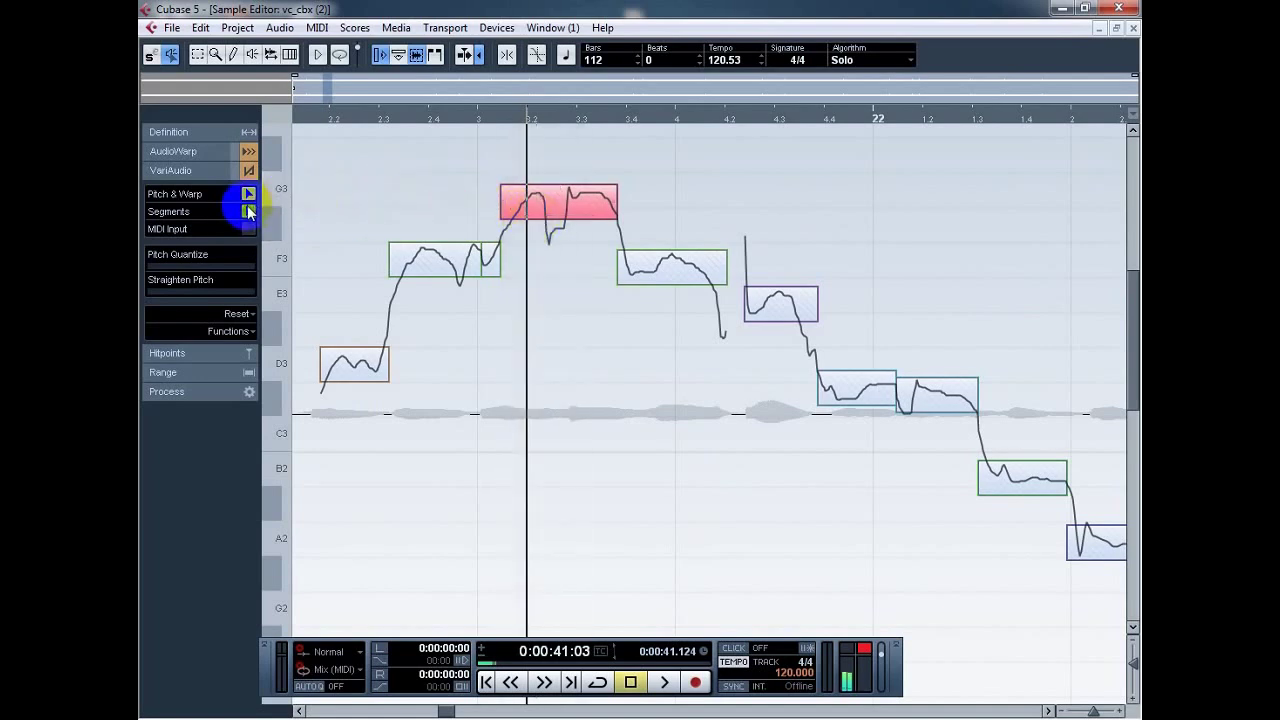
alt+click(544, 214)
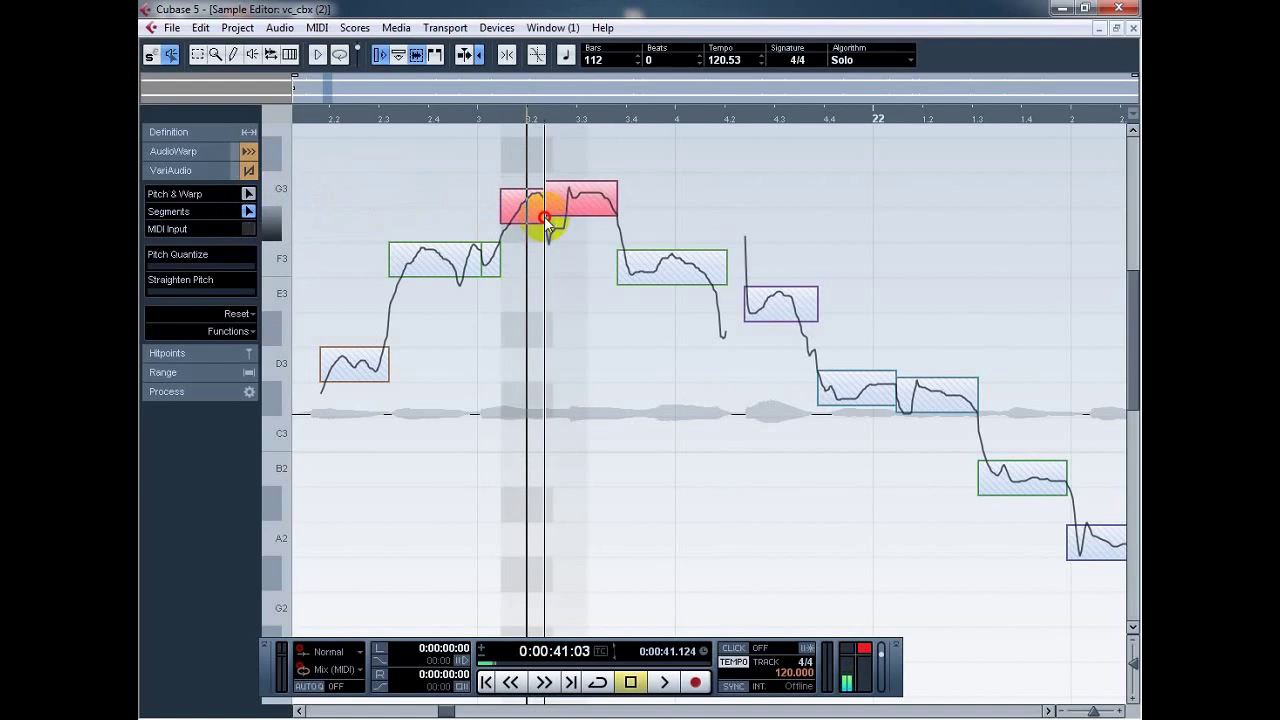
alt+click(572, 214)
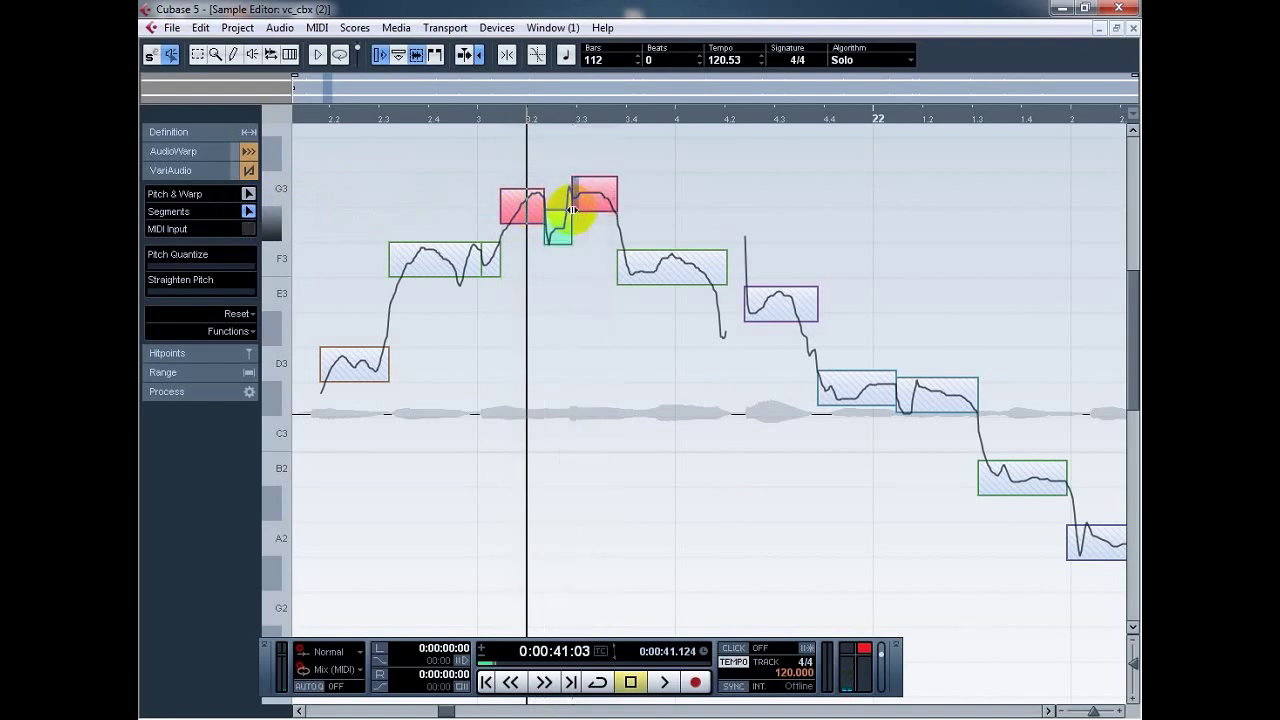
click(248, 196)
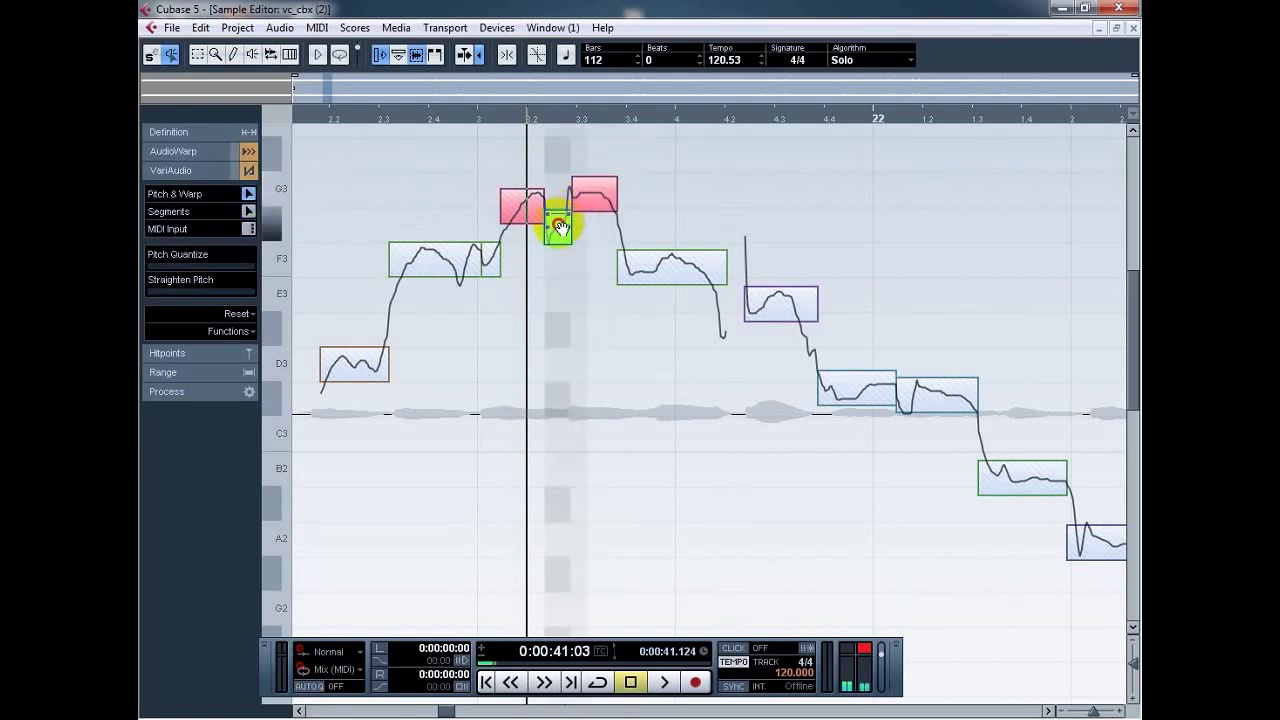
mouse_move(560, 218)
mouse_down()
mouse_move(562, 254)
mouse_move(558, 207)
mouse_up()
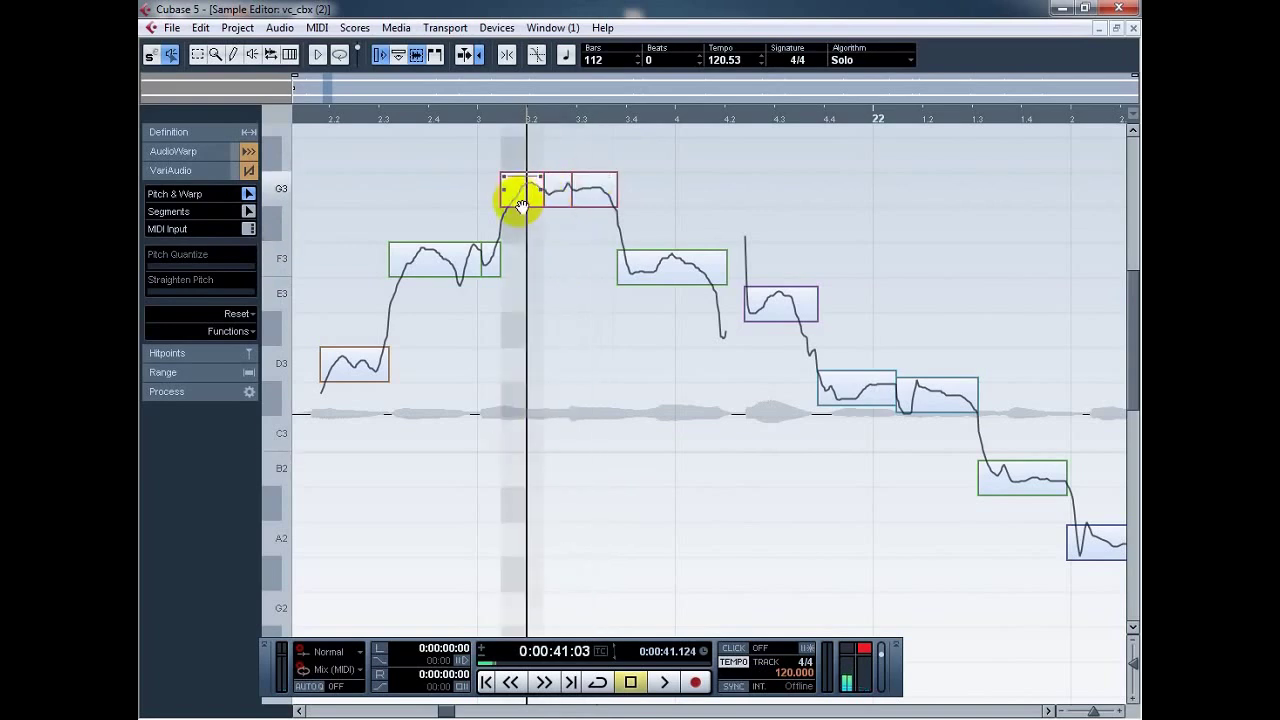
Step: Play the corrected phrase from beat 4 of bar 20 to about the middle of bar 22
key(g)
key(g)
key(g)
key(g)
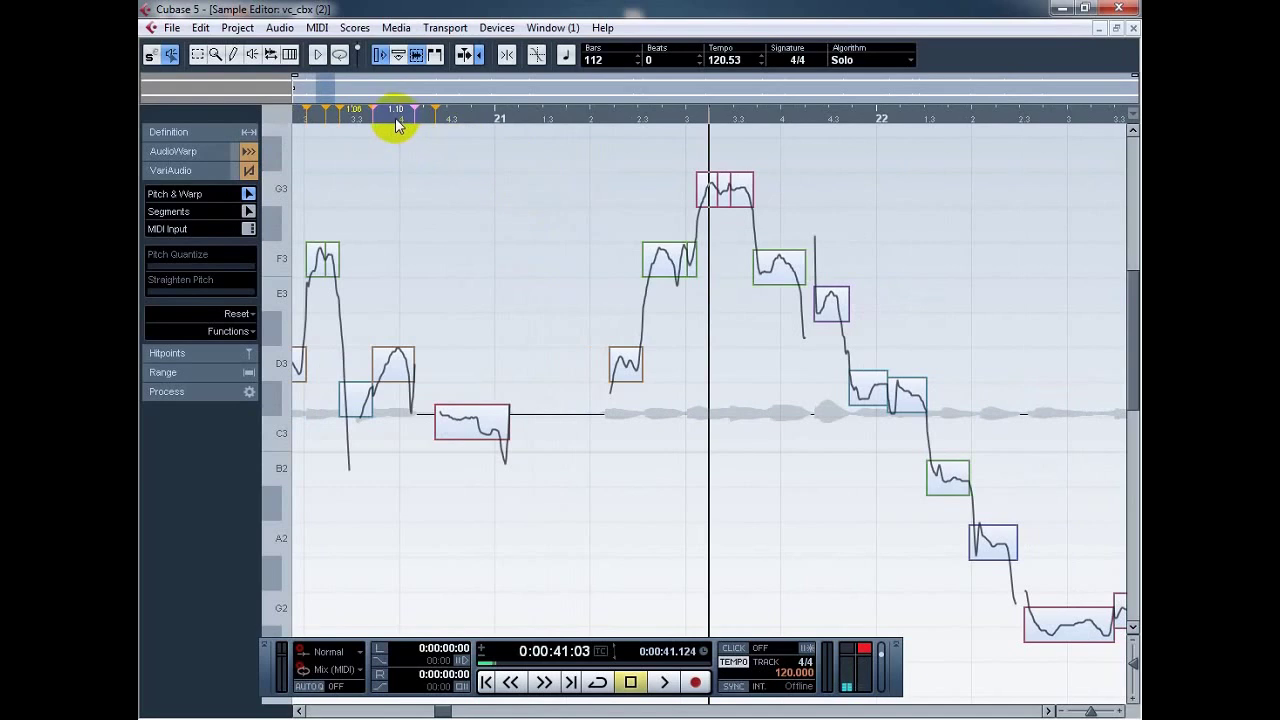
click(395, 117)
key(space)
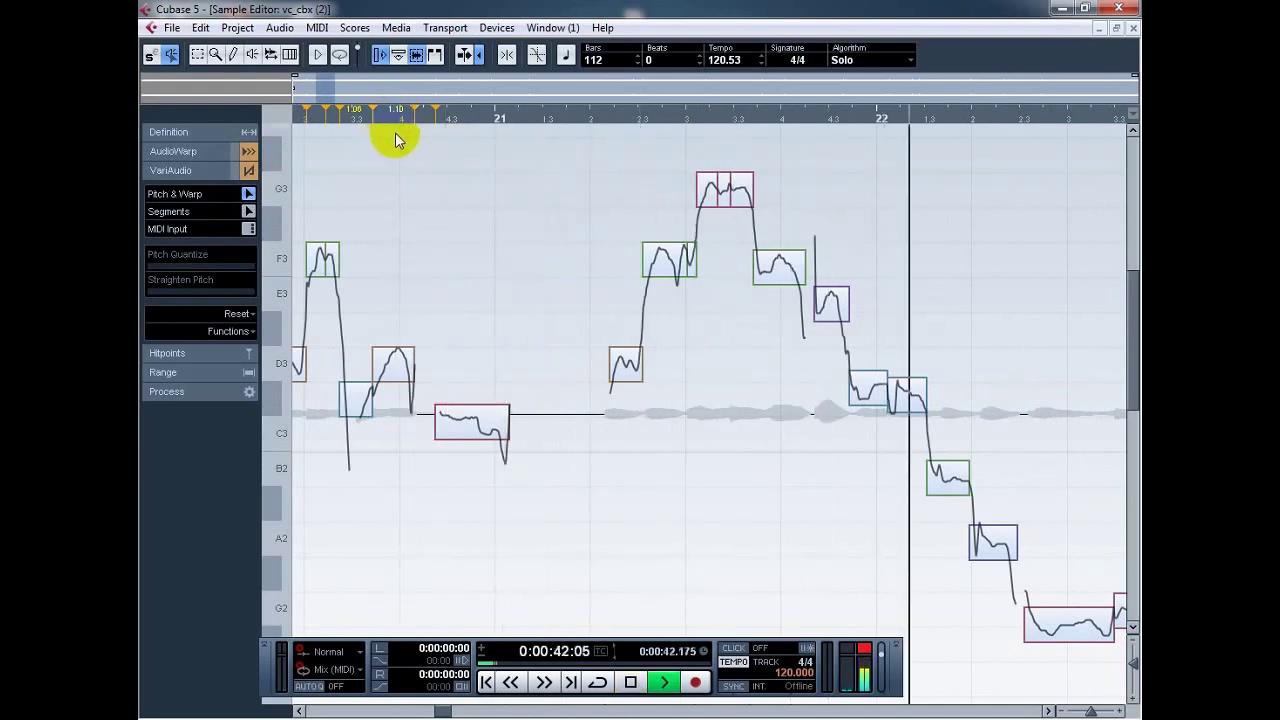
key(space)
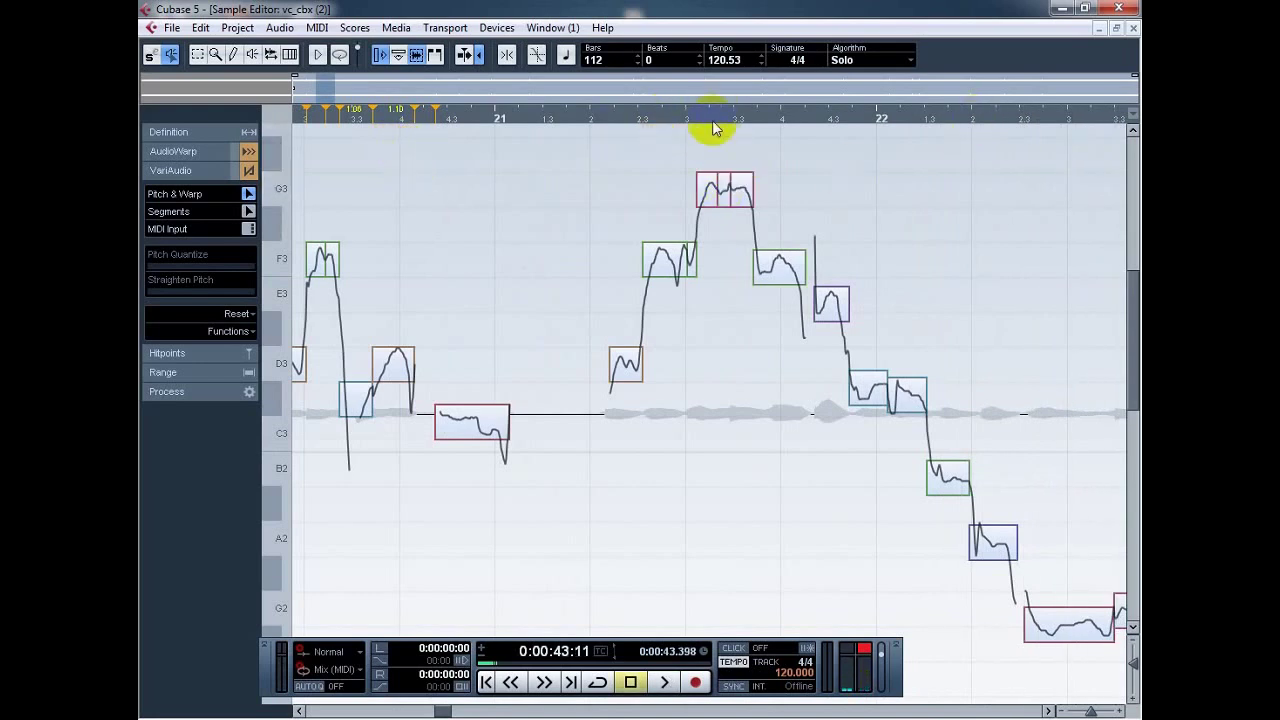
Step: Raise the middle part of the split G3 note in bar 21 to G#3 and audition the three parts
key(h)
key(h)
key(h)
key(h)
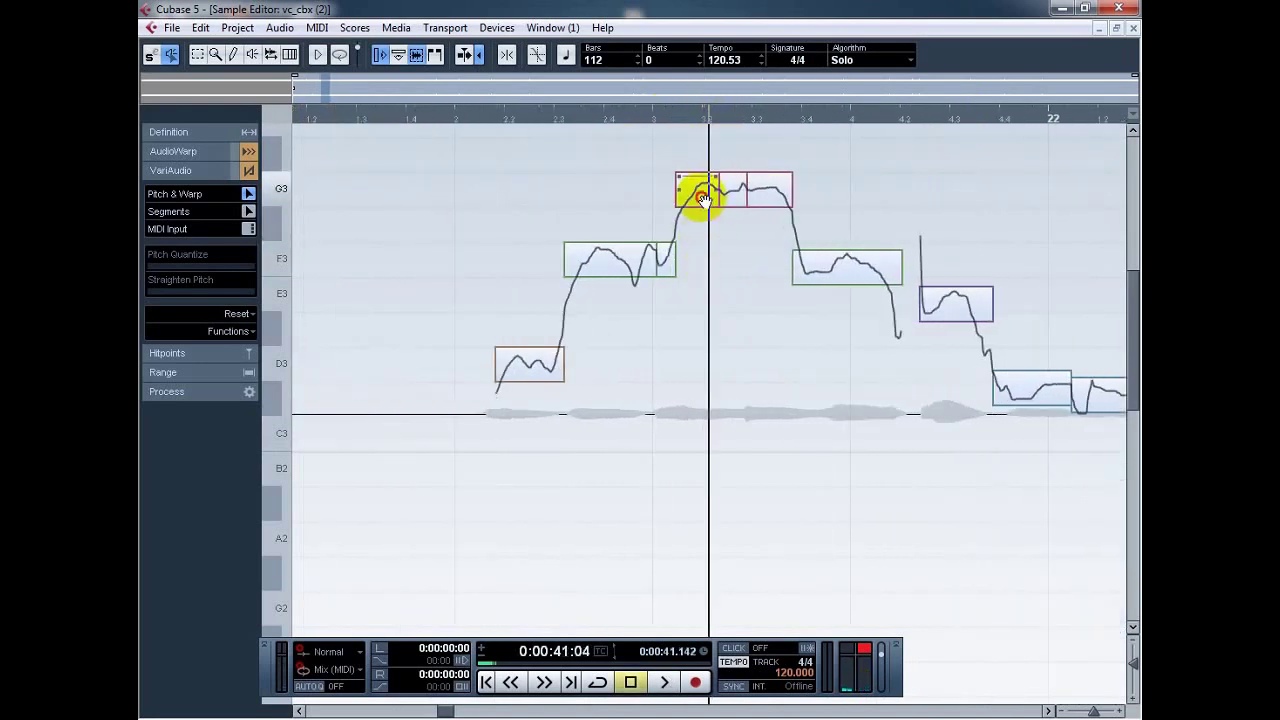
drag(704, 198, 734, 163)
key(g)
key(g)
drag(616, 143, 736, 238)
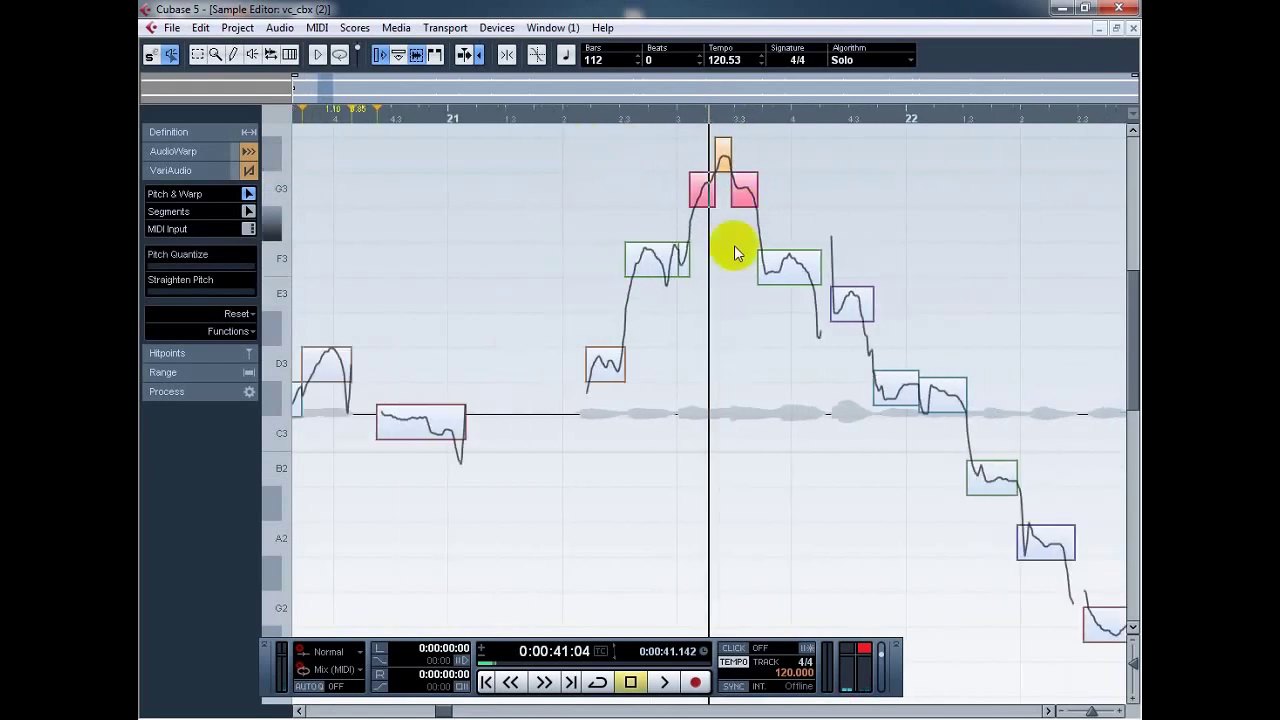
click(316, 57)
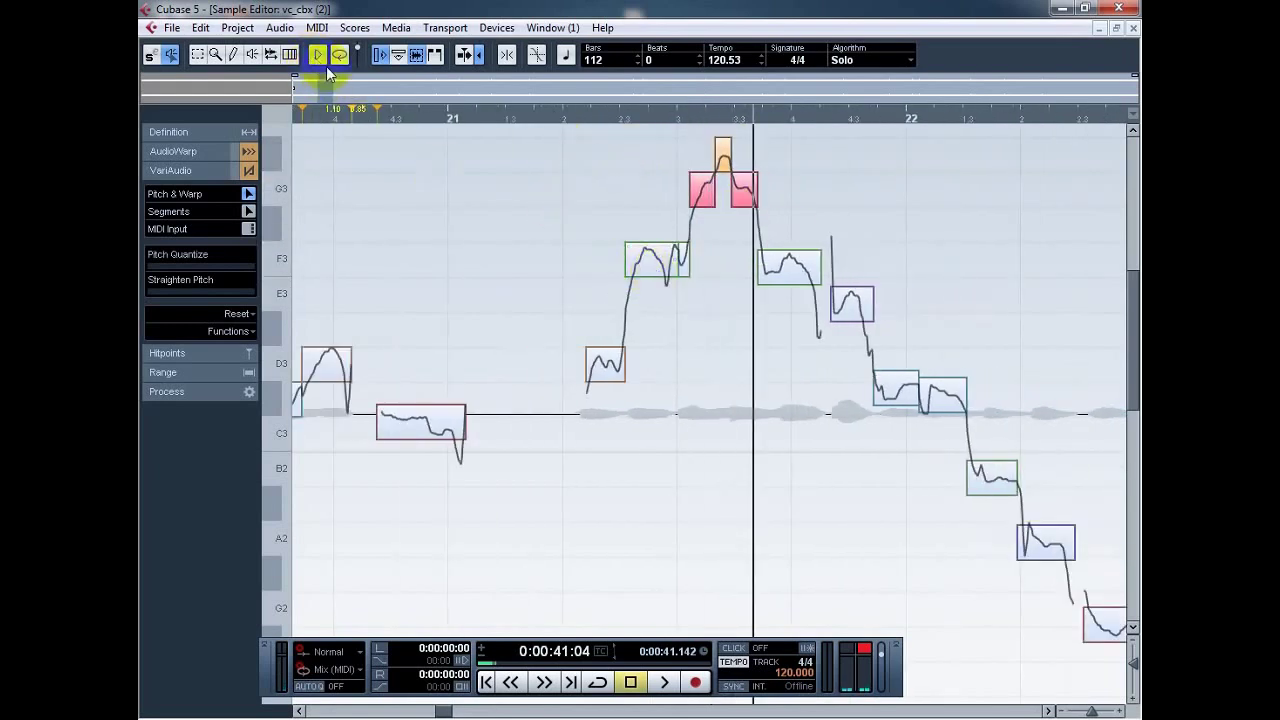
Step: Split the F3 segment around beat 4 of bar 21 where its pitch rises and move both parts exactly onto F3
click(786, 270)
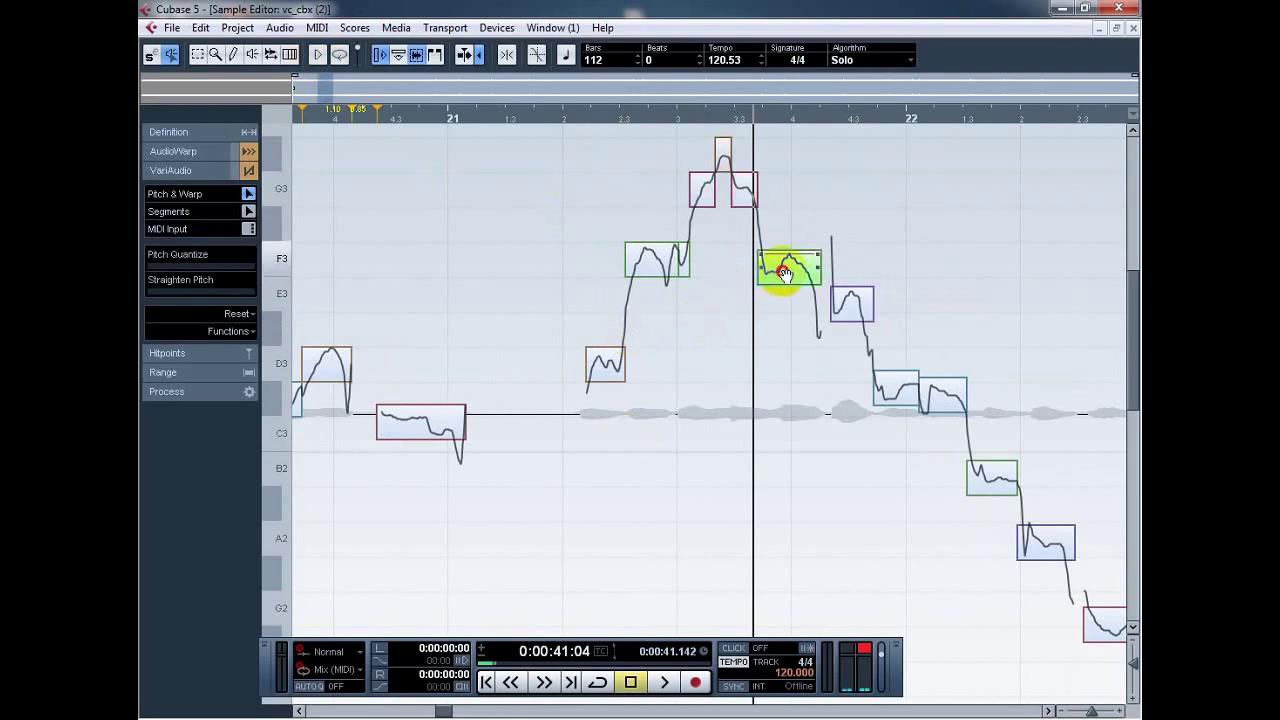
key(h)
key(h)
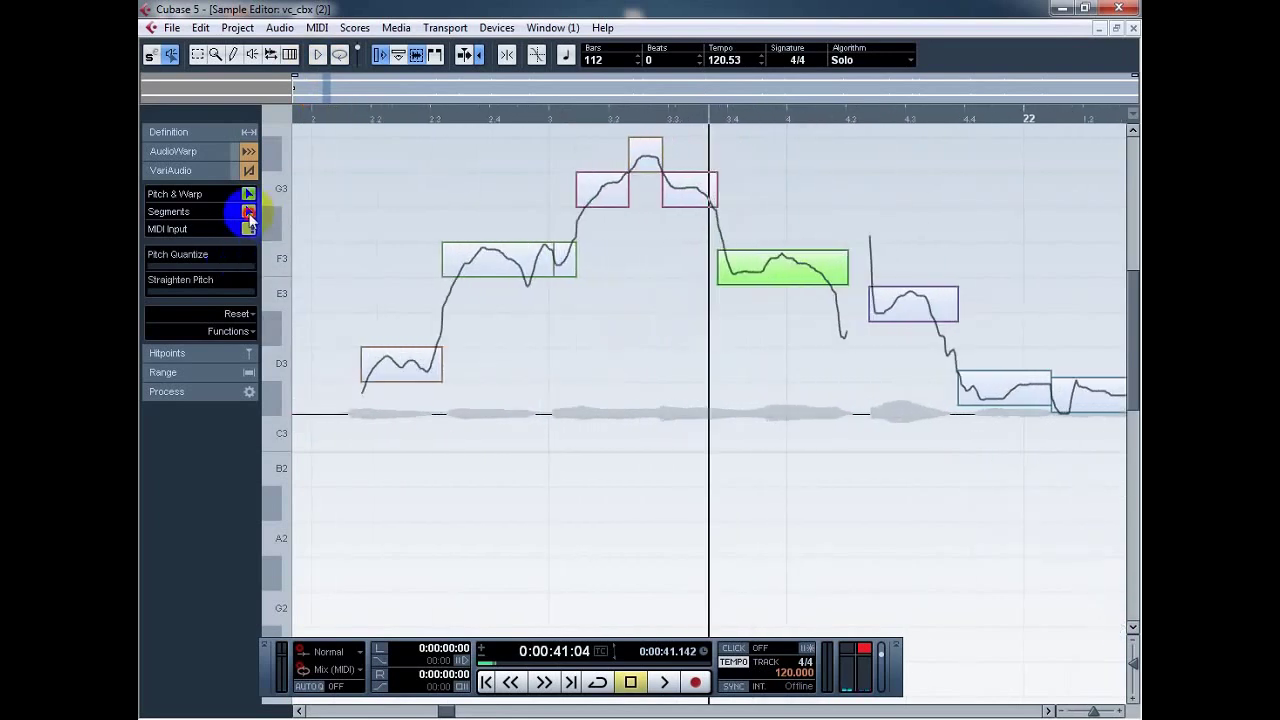
click(249, 214)
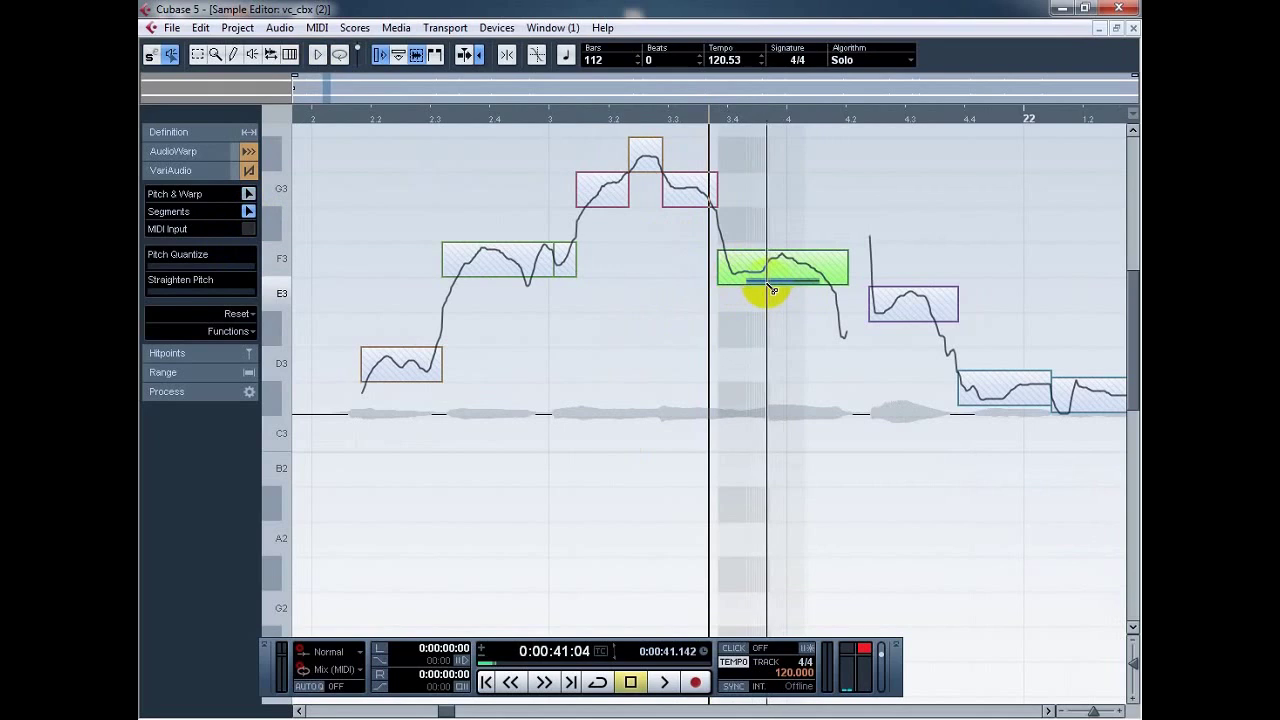
click(767, 287)
click(249, 196)
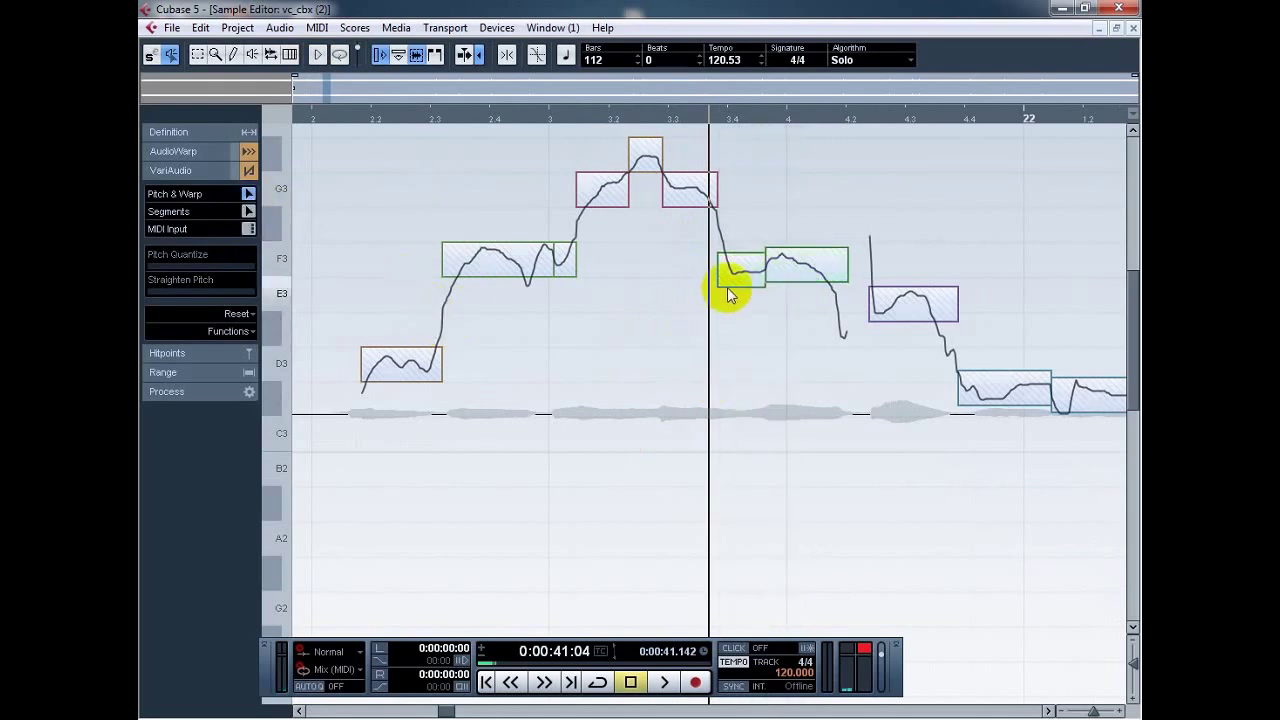
drag(728, 292, 737, 257)
click(786, 257)
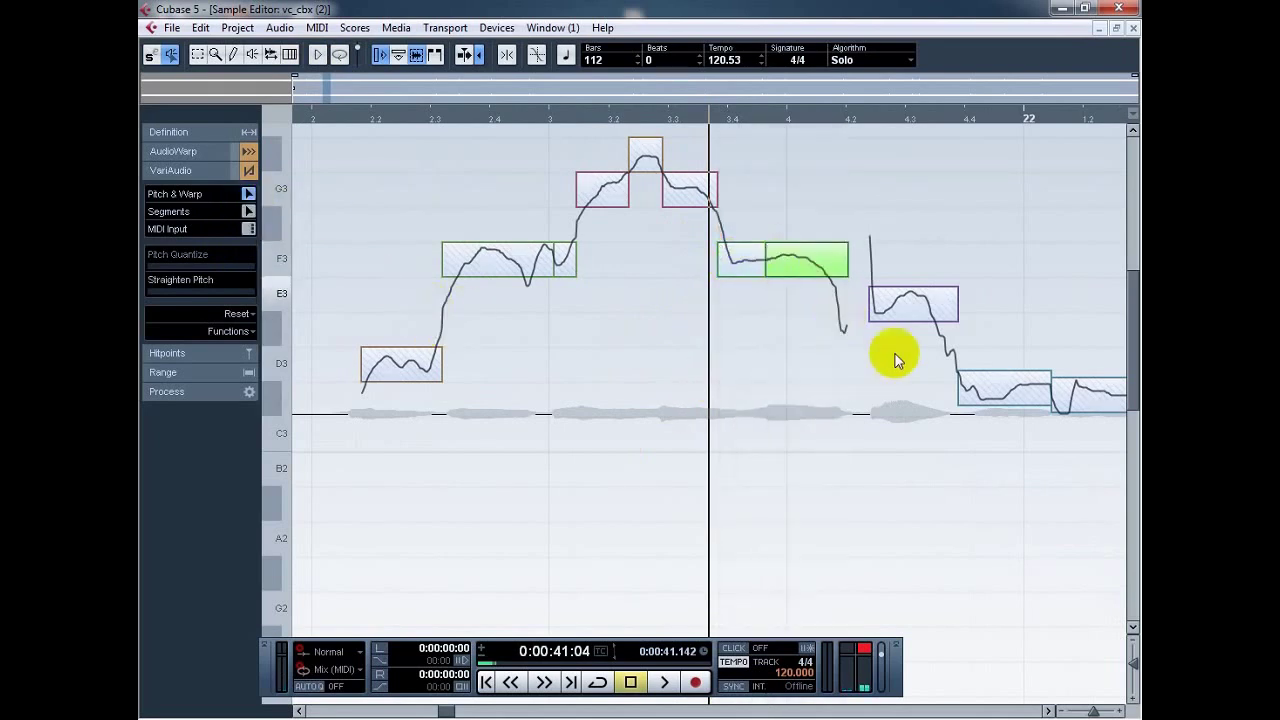
Step: Move the three descending segments leading into bar 22 onto E3, D3 and C#3
drag(895, 500, 1130, 552)
mouse_move(663, 293)
mouse_down()
mouse_move(663, 321)
mouse_move(660, 286)
mouse_up()
drag(765, 407, 758, 386)
mouse_move(837, 394)
mouse_down()
mouse_move(849, 366)
mouse_move(849, 395)
mouse_up()
drag(936, 475, 949, 477)
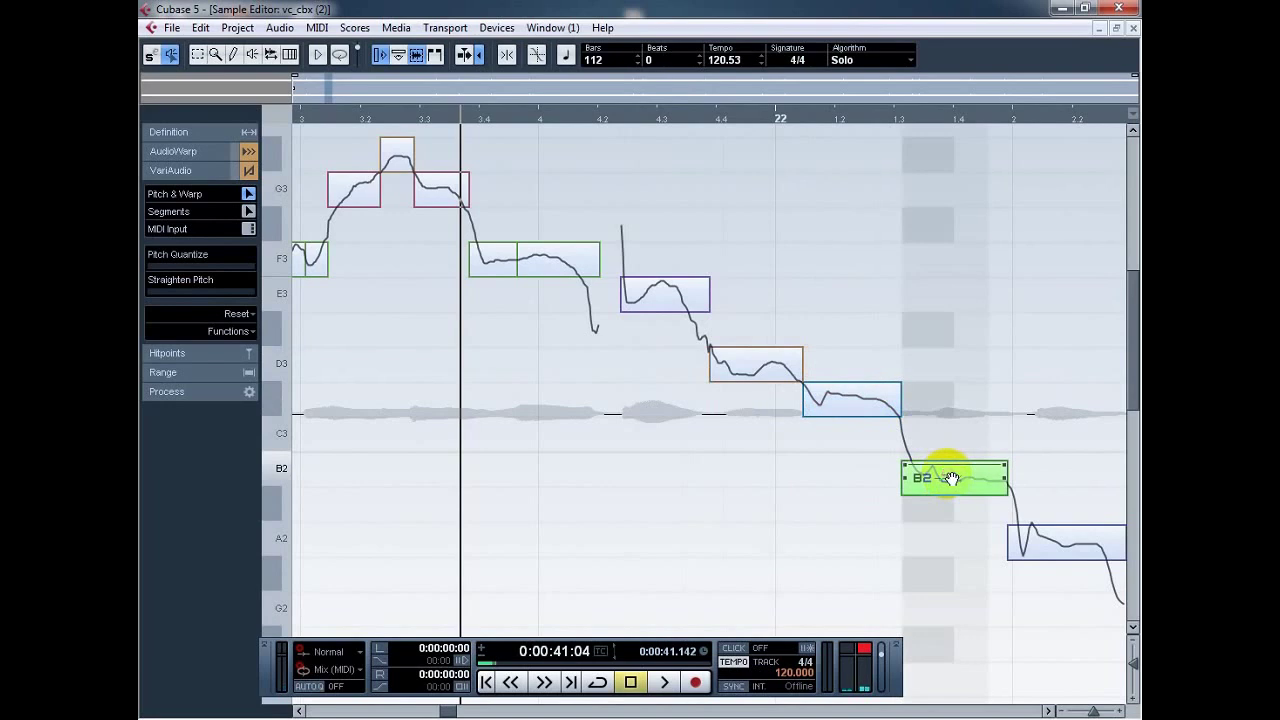
Step: Move the two long closing segments of the phrase in bar 22 exactly onto G2
drag(1014, 621, 1131, 634)
click(823, 547)
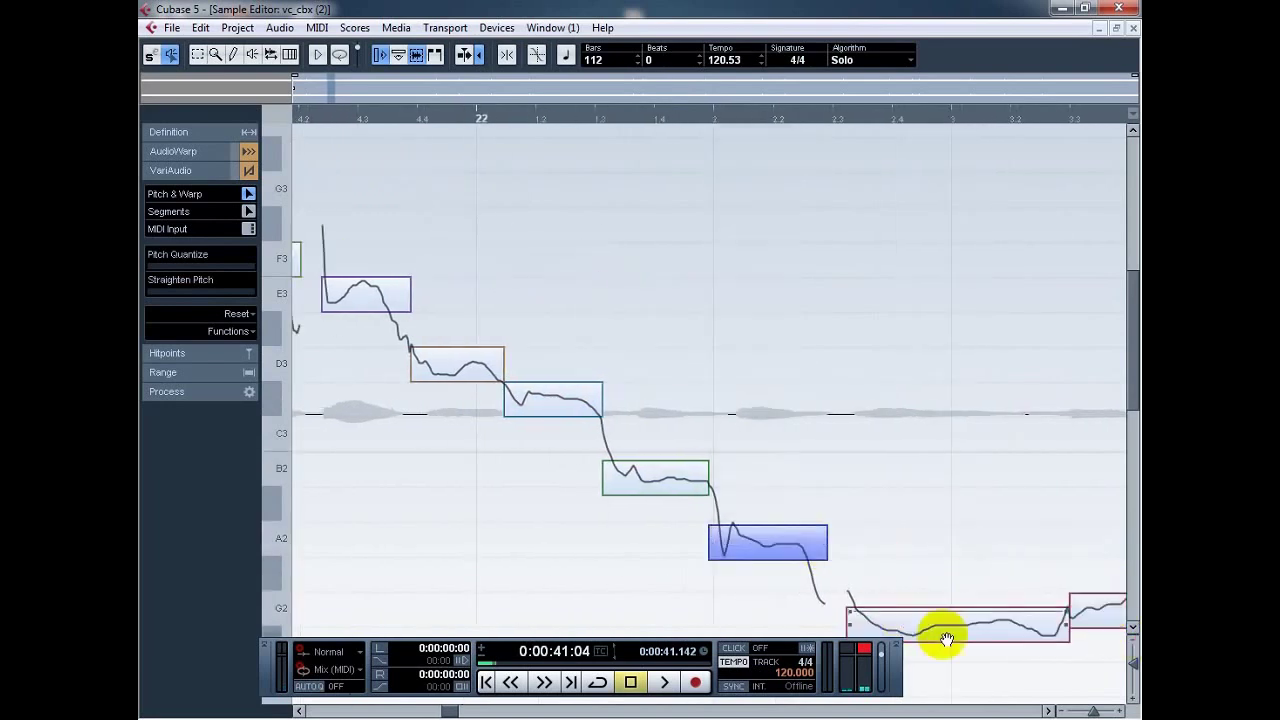
drag(947, 639, 955, 604)
drag(1077, 659, 1131, 655)
drag(1026, 625, 1030, 606)
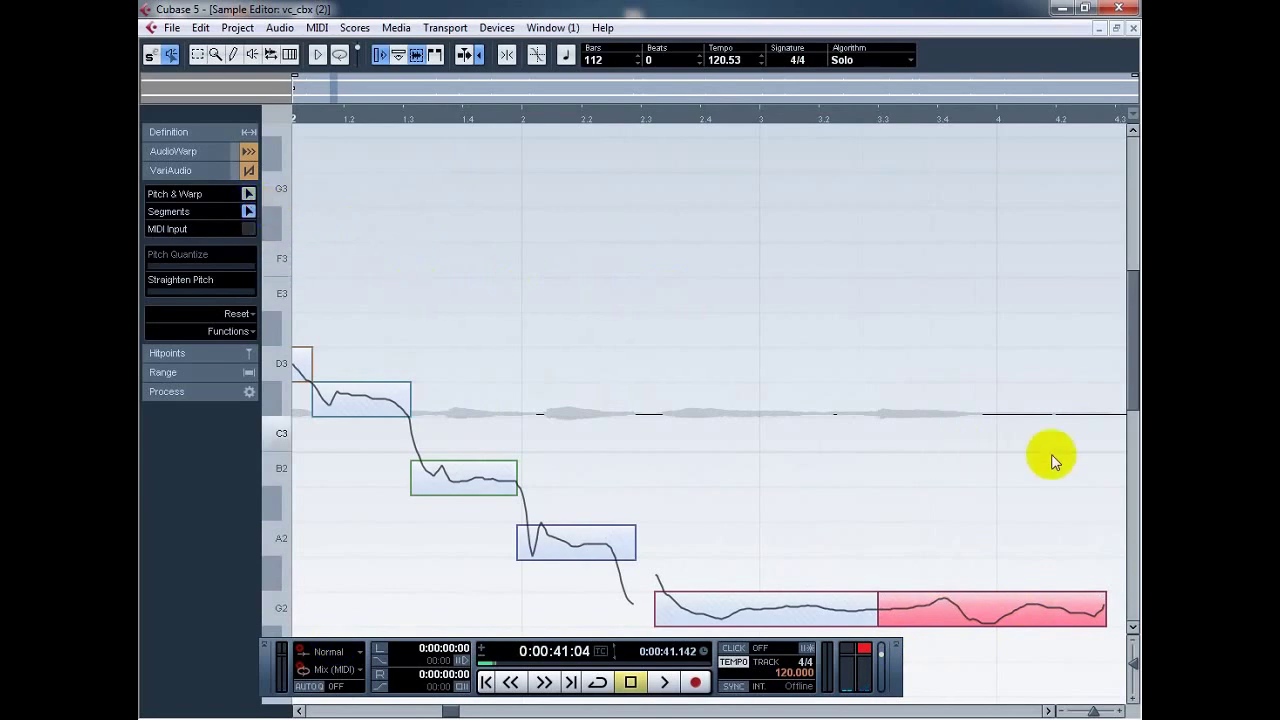
Step: Split the last G2 segment of bar 22 into four at its pitch swings and align all the parts on G2
scroll(1051, 457, down, 2)
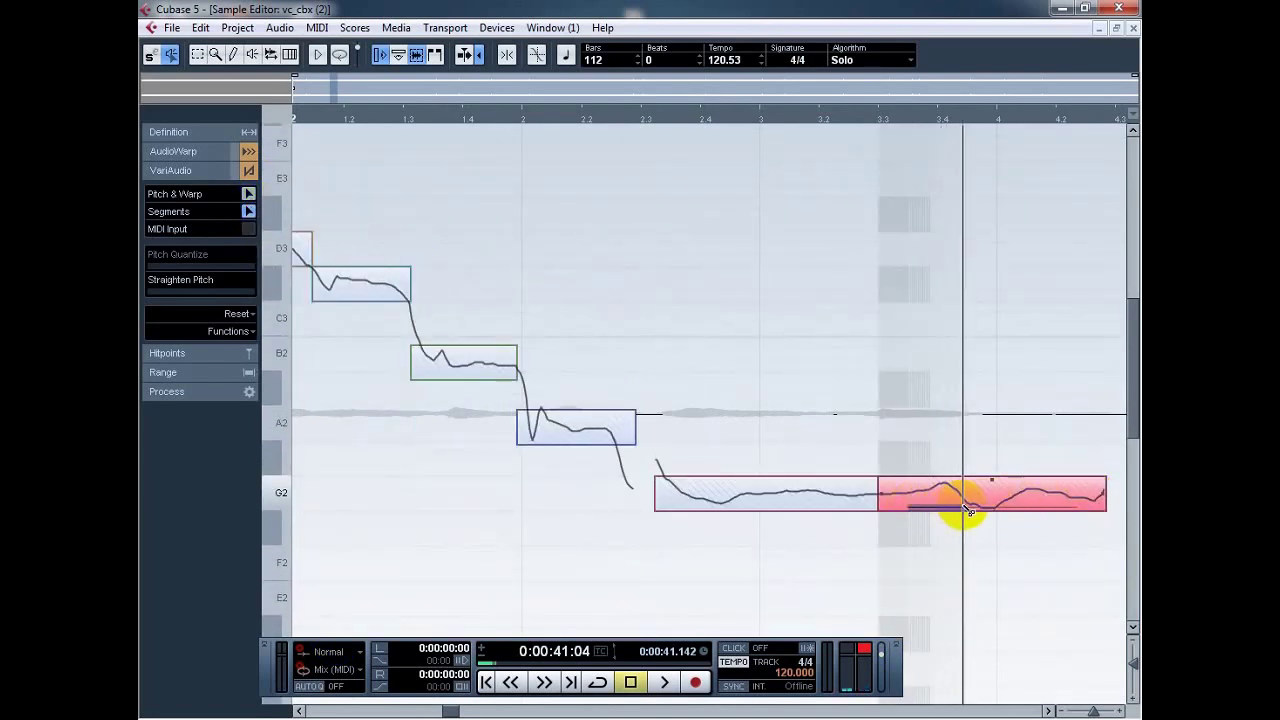
click(964, 507)
click(1005, 512)
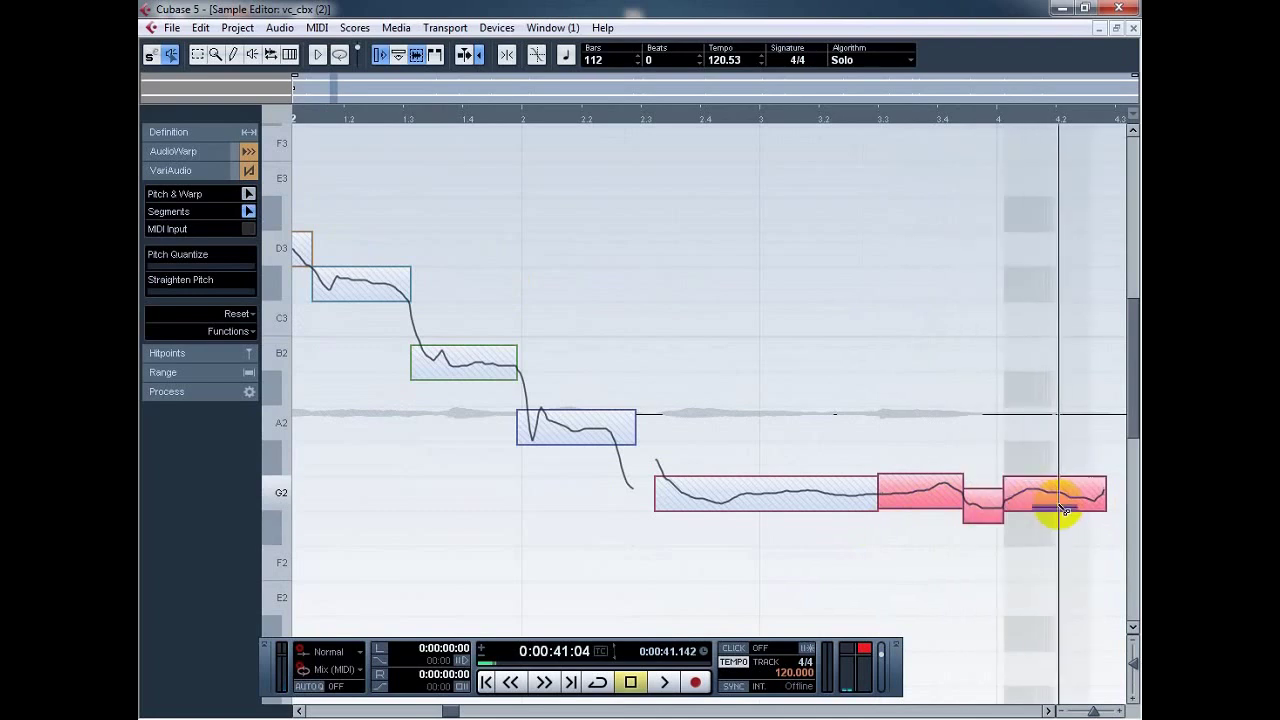
click(1064, 508)
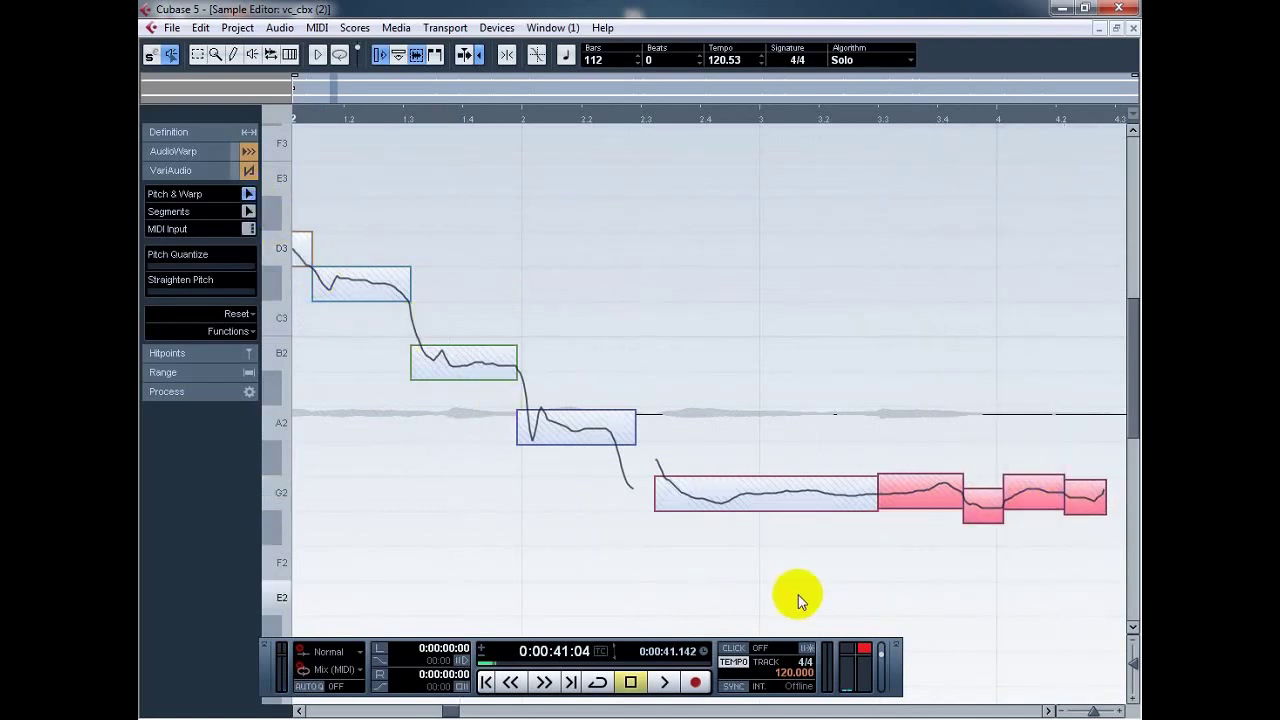
drag(1103, 570, 977, 510)
click(960, 568)
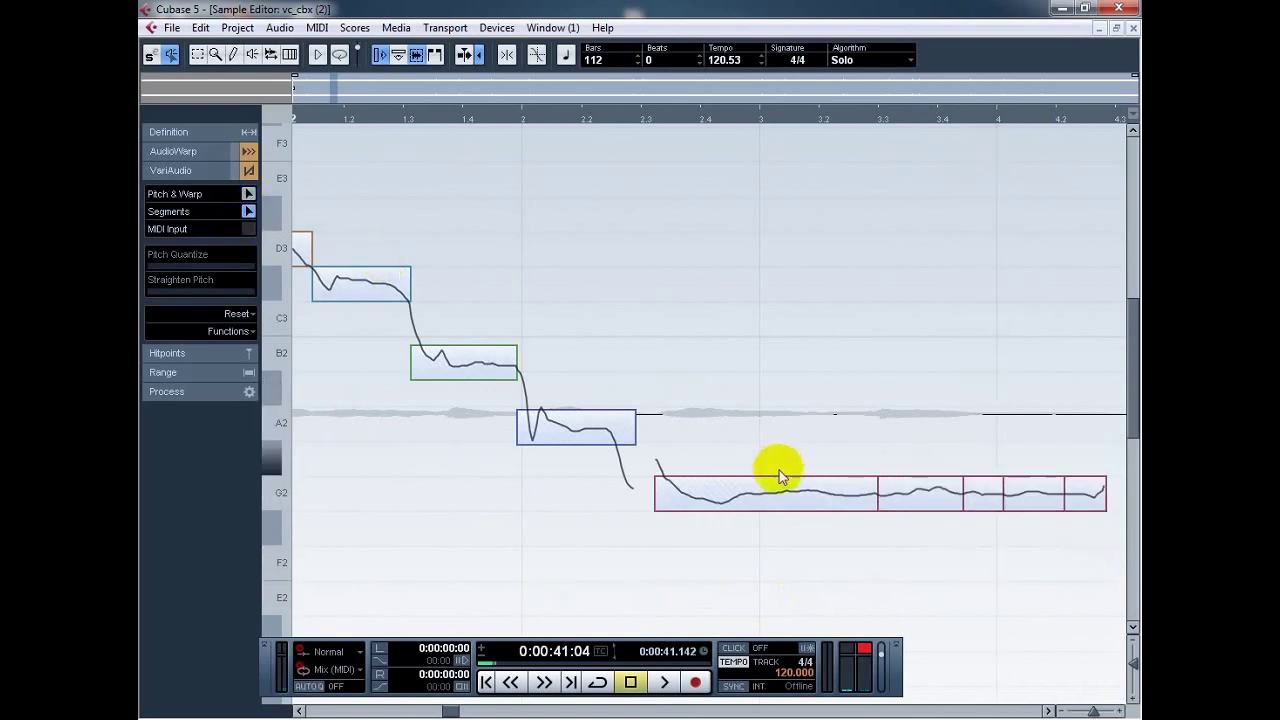
Step: Split the A2 and C#3 segments of bar 22 just after their uneven pitch onsets
click(738, 505)
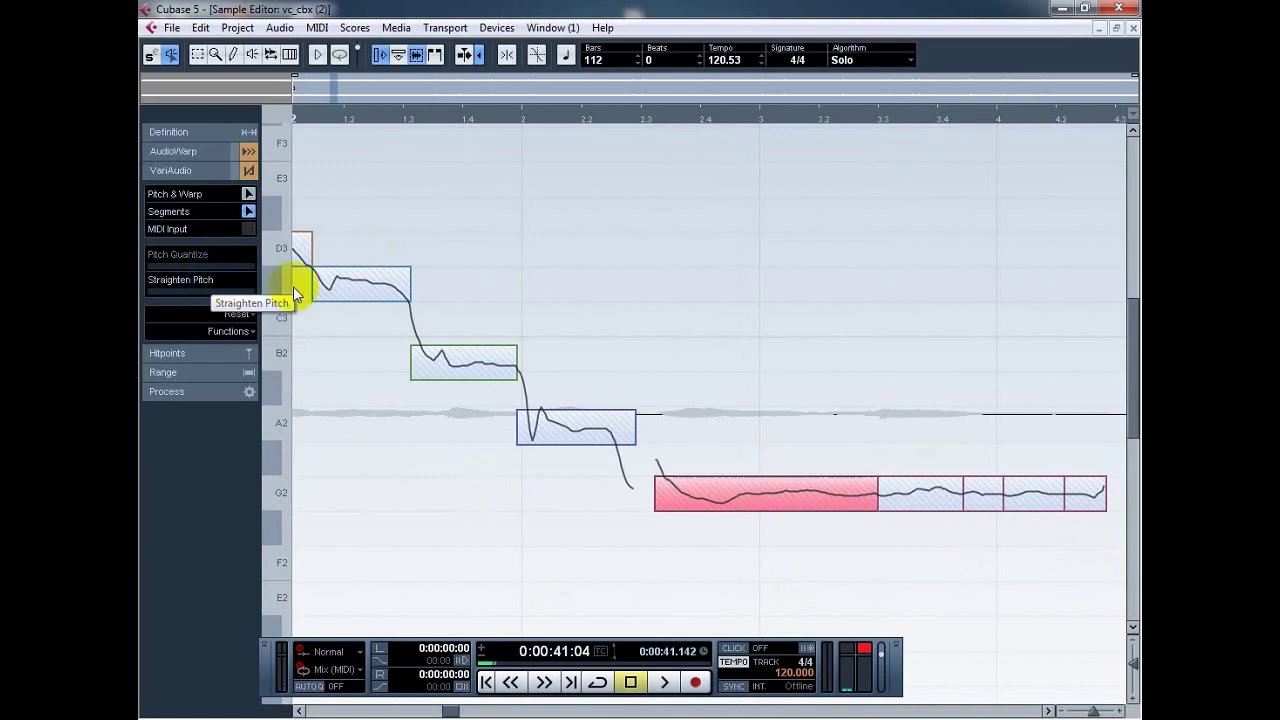
click(550, 445)
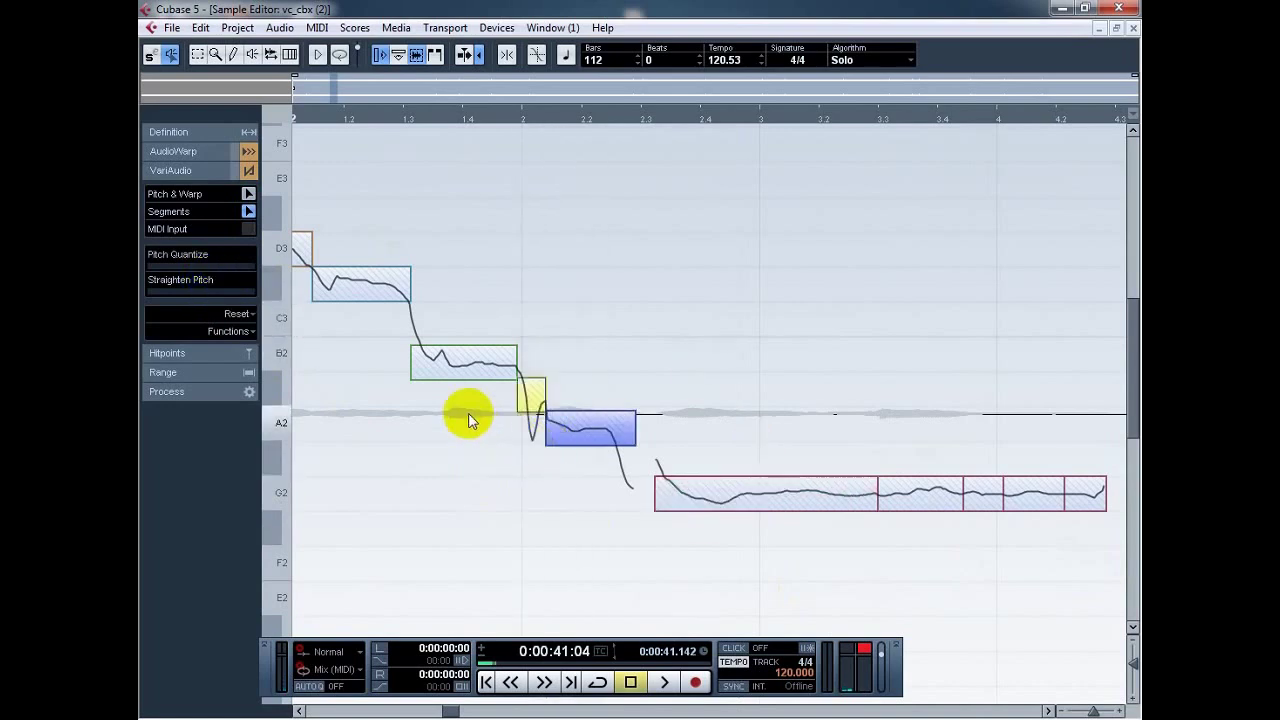
click(343, 299)
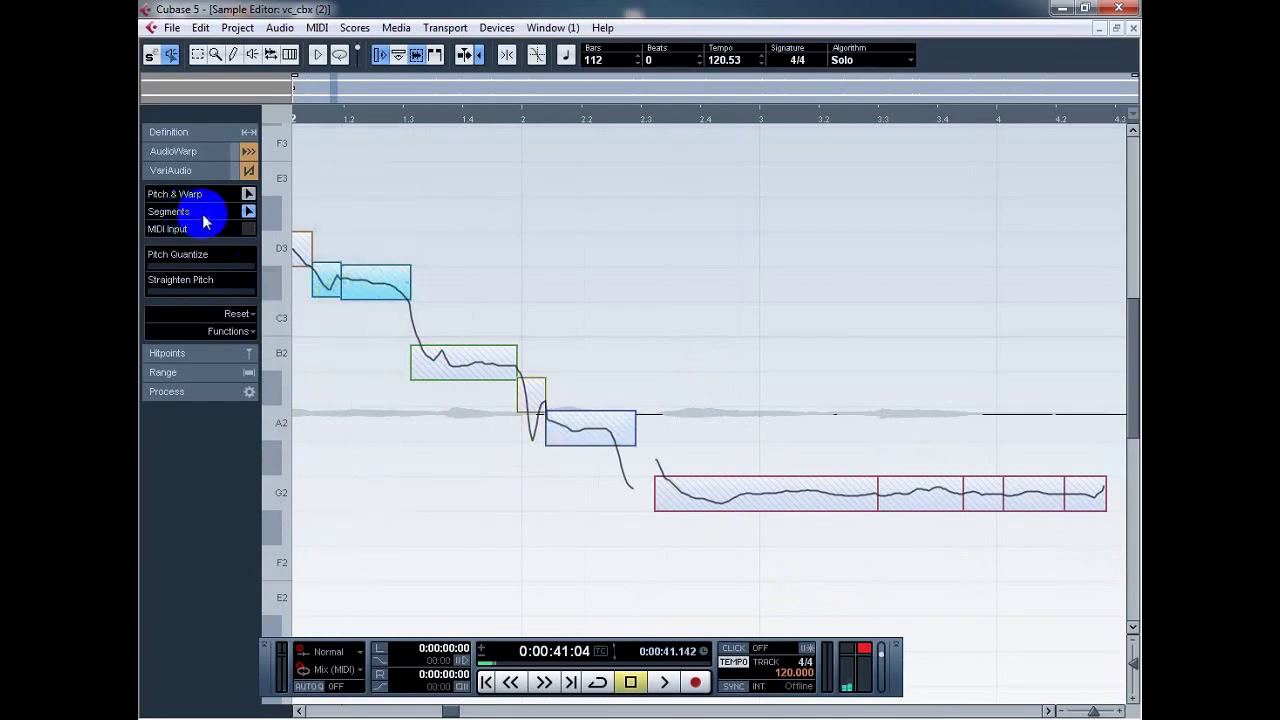
Step: Align the split parts of the A2 and C#3 segments in bar 22 exactly on A2 and C#3
click(249, 194)
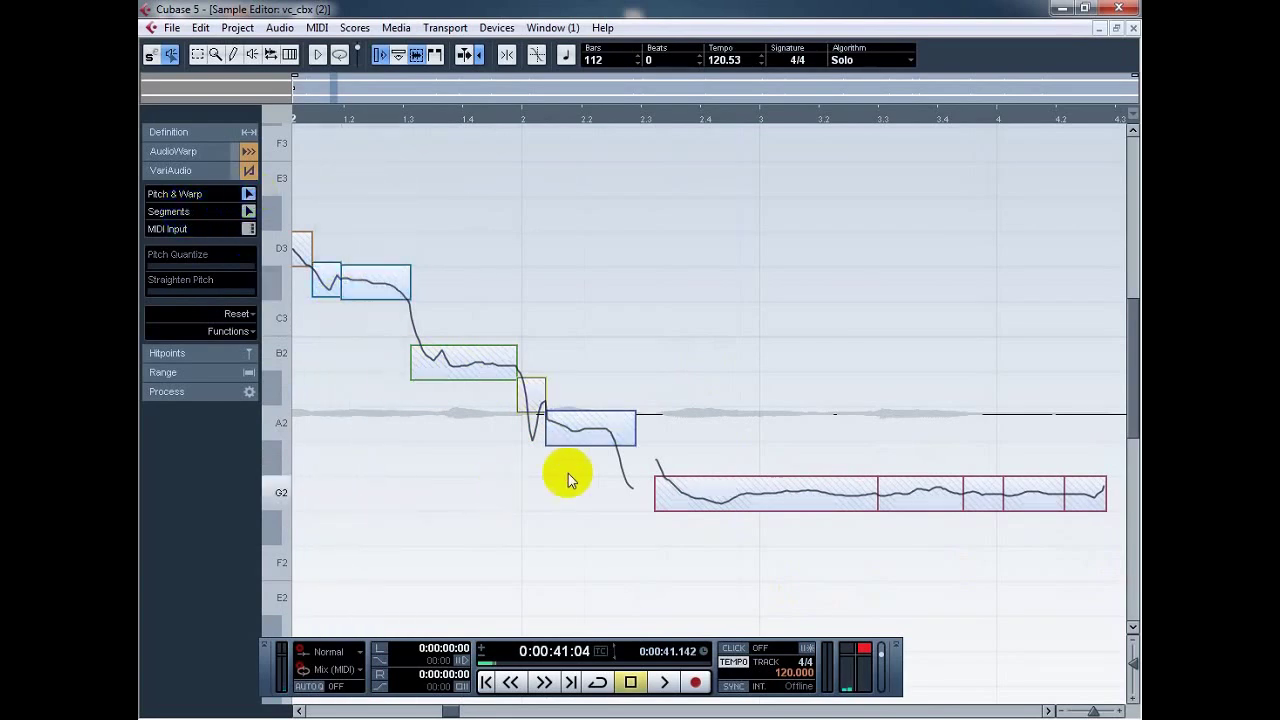
click(530, 432)
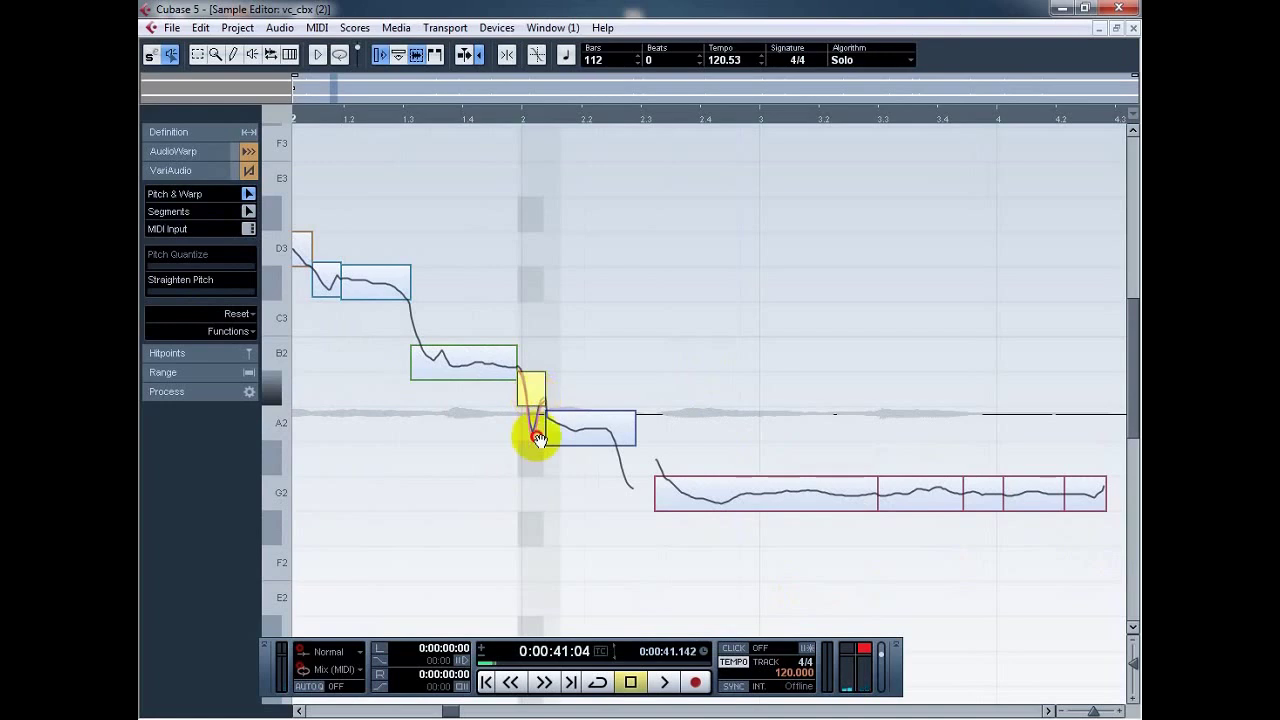
click(398, 513)
drag(590, 431, 572, 427)
drag(358, 588, 283, 556)
drag(497, 286, 457, 296)
drag(370, 390, 500, 565)
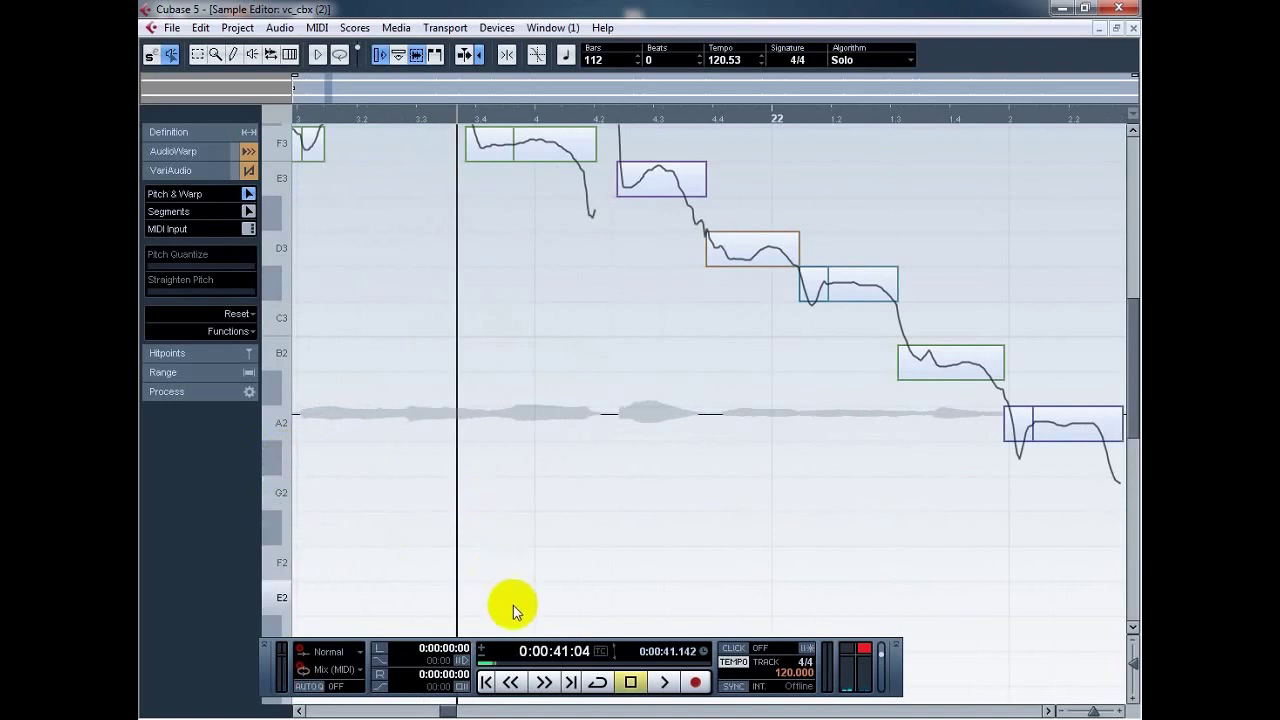
Step: Split the last F3 segment before bar 22 at its falling tail and align both parts on F3
scroll(513, 605, up, 5)
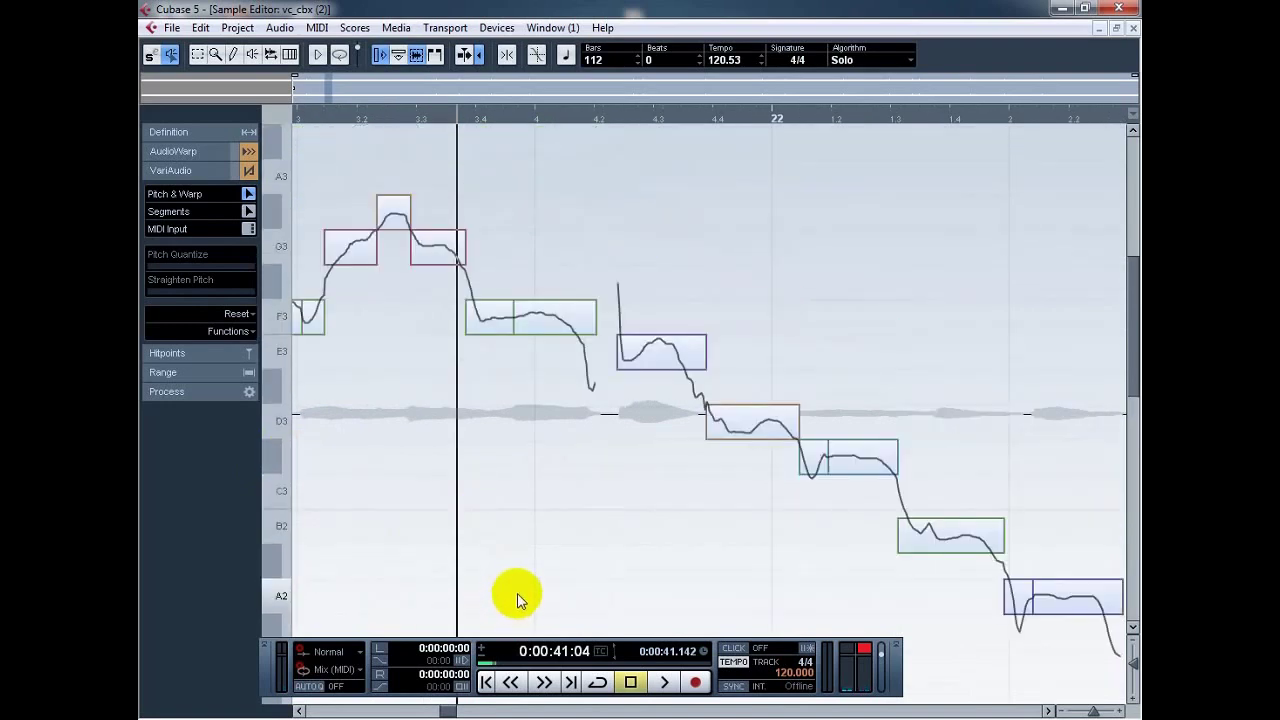
click(247, 213)
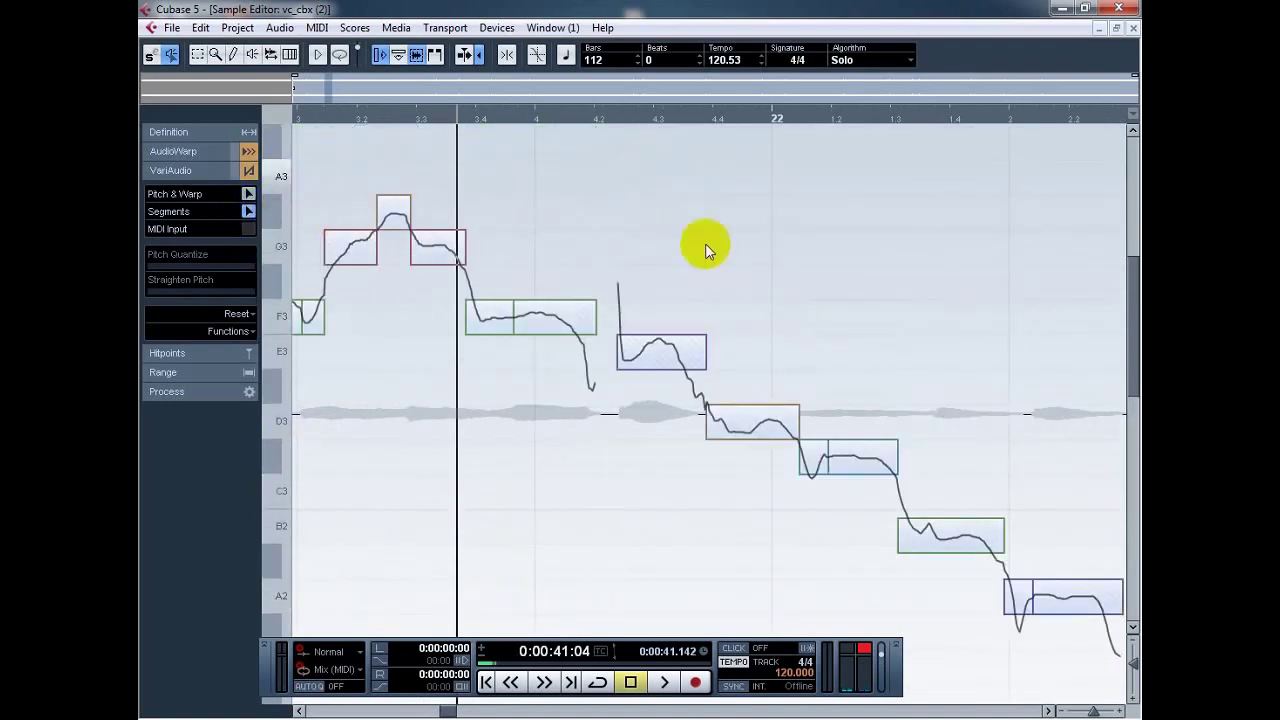
click(567, 333)
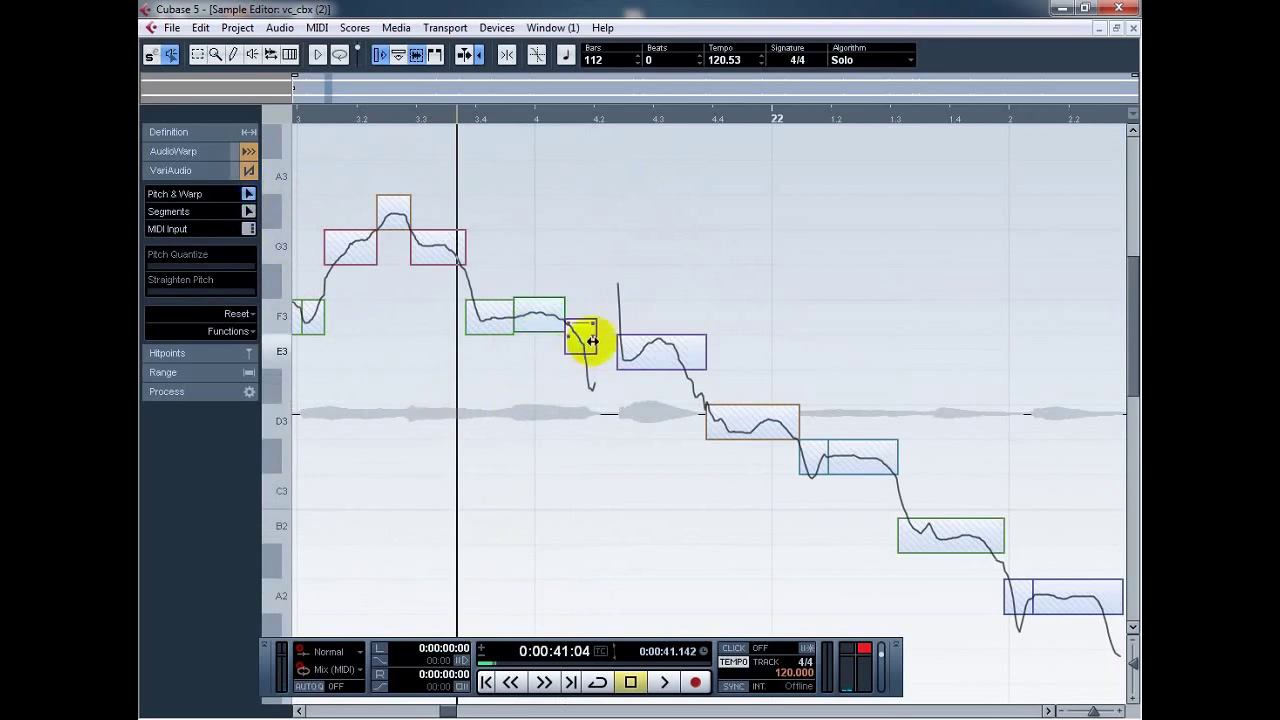
drag(586, 337, 588, 305)
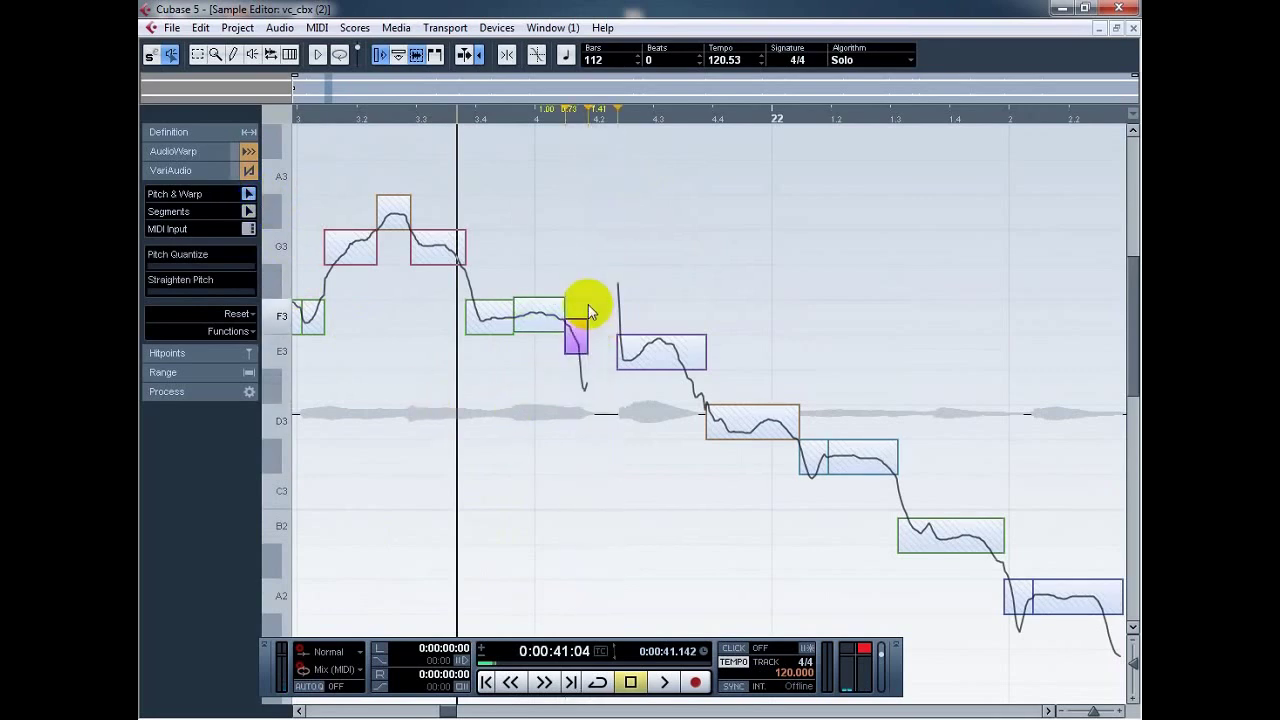
key(ctrl+z)
click(588, 487)
drag(584, 362, 574, 316)
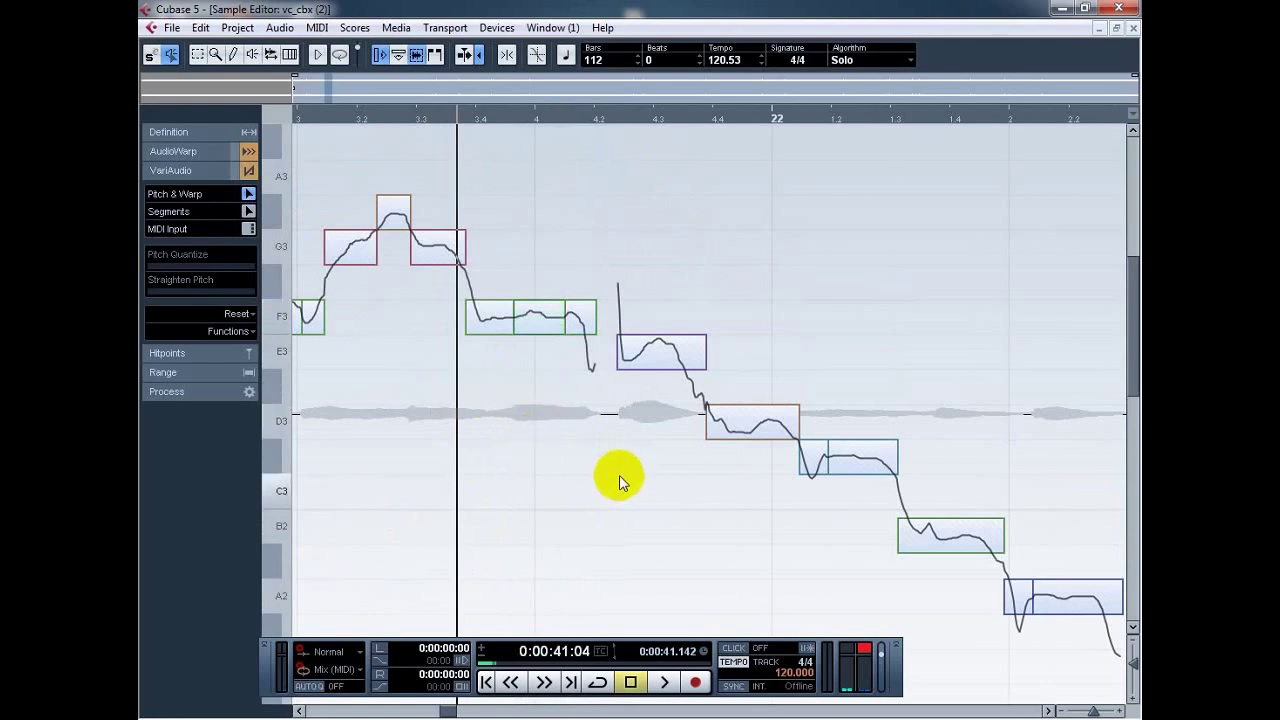
Step: Warp the start of the first D3 segment of the bar 21 phrase slightly earlier
key(g)
key(g)
key(g)
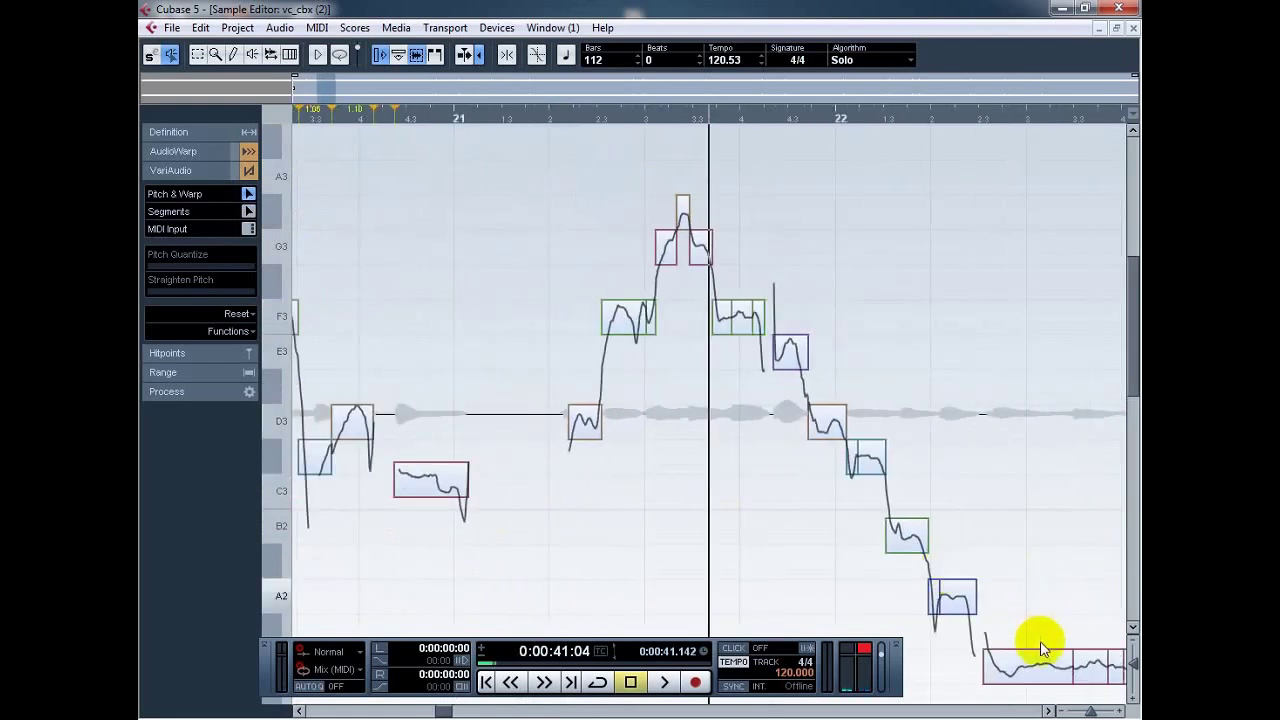
click(974, 600)
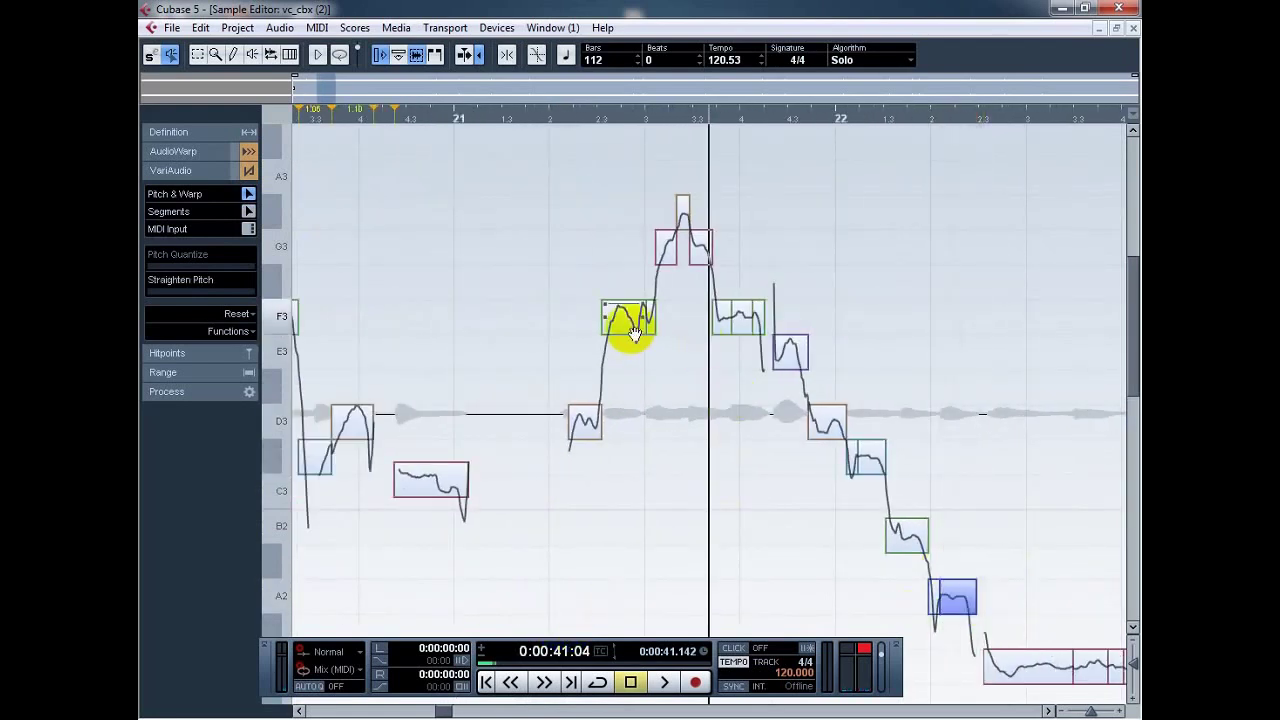
drag(571, 423, 565, 423)
Step: Play back the corrected vocal through the end of the bar 22 phrase to check it
key(g)
key(g)
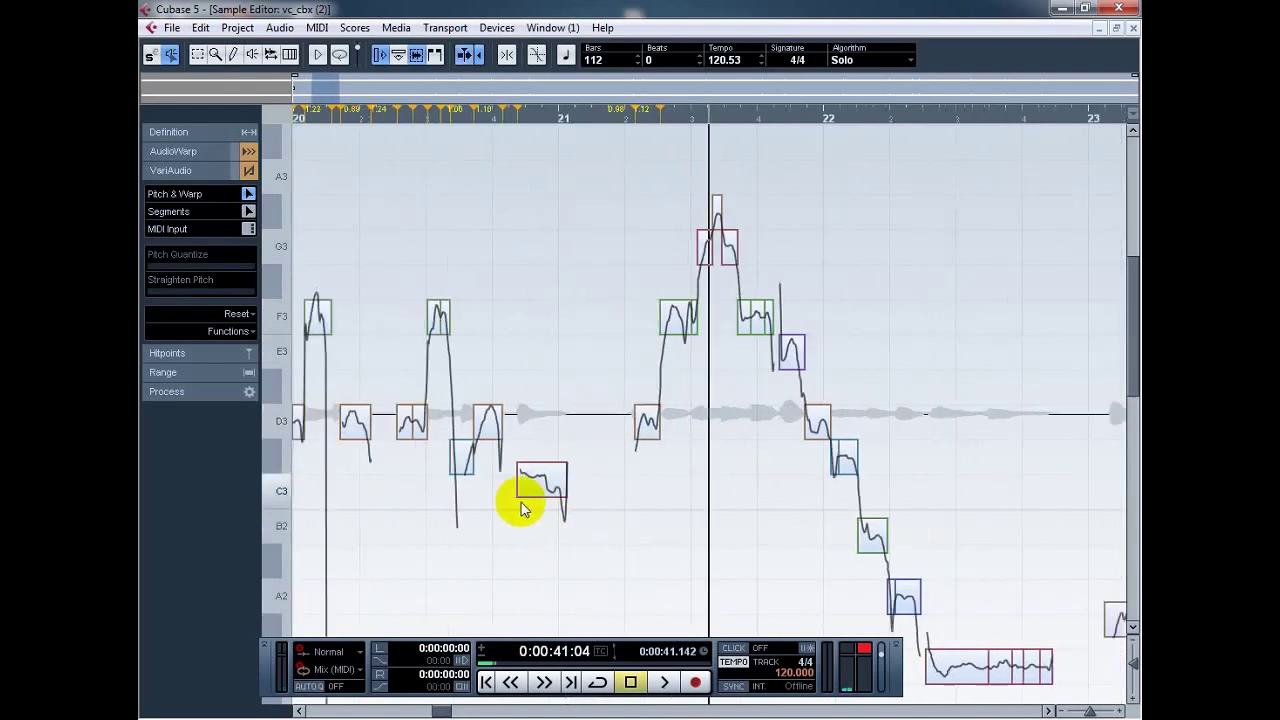
click(329, 120)
key(space)
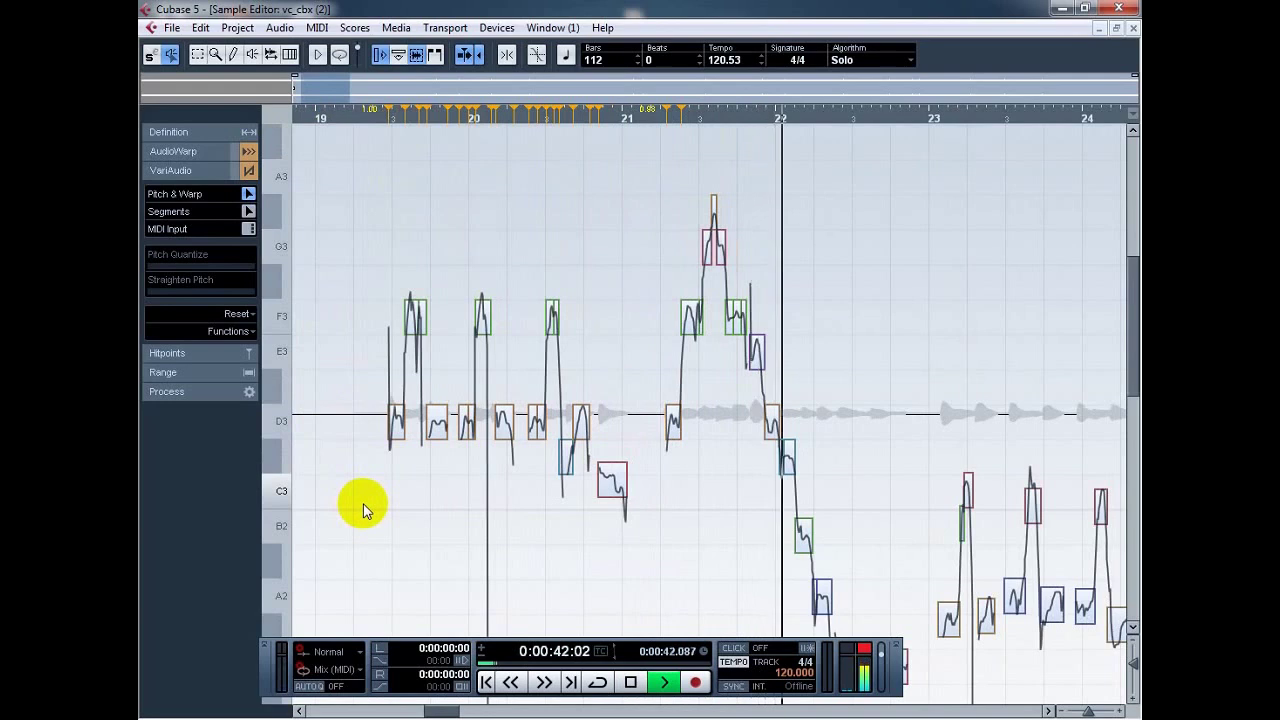
key(space)
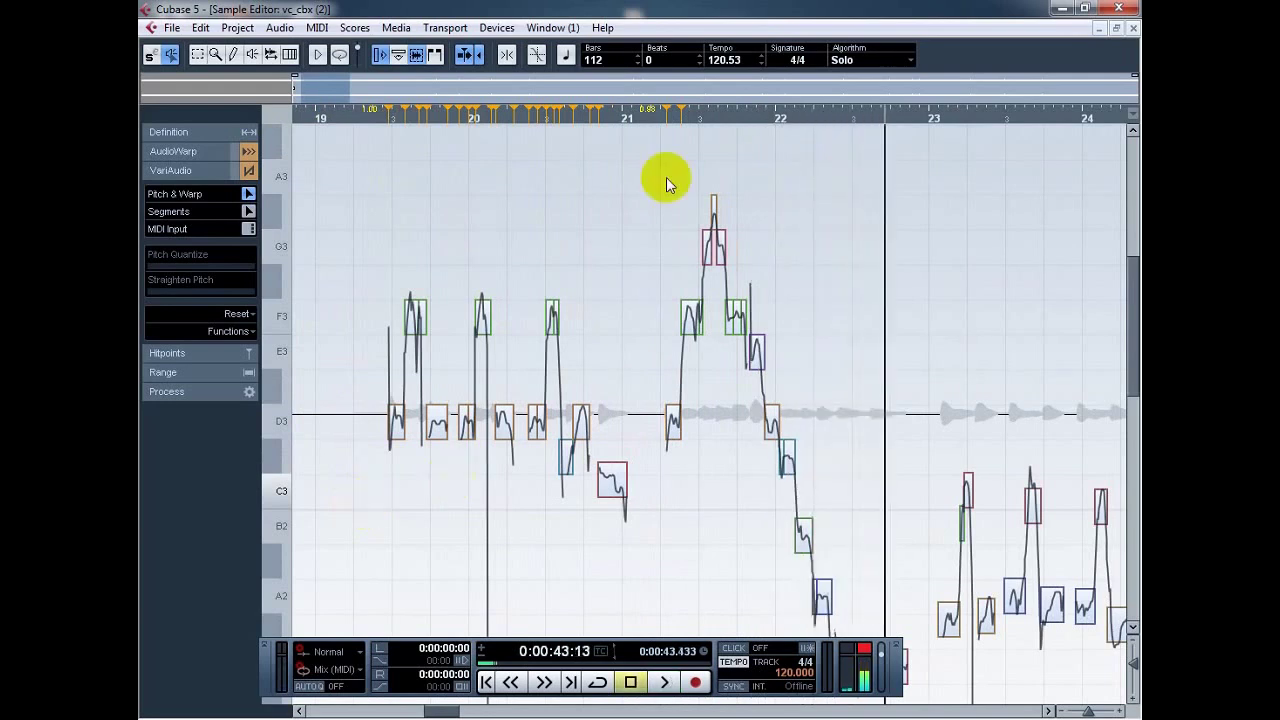
Step: Raise the B2 segment in bar 22 to C3 and the two A2 segments following it to A#2
click(795, 121)
key(h)
key(h)
key(h)
drag(737, 536, 736, 491)
click(806, 606)
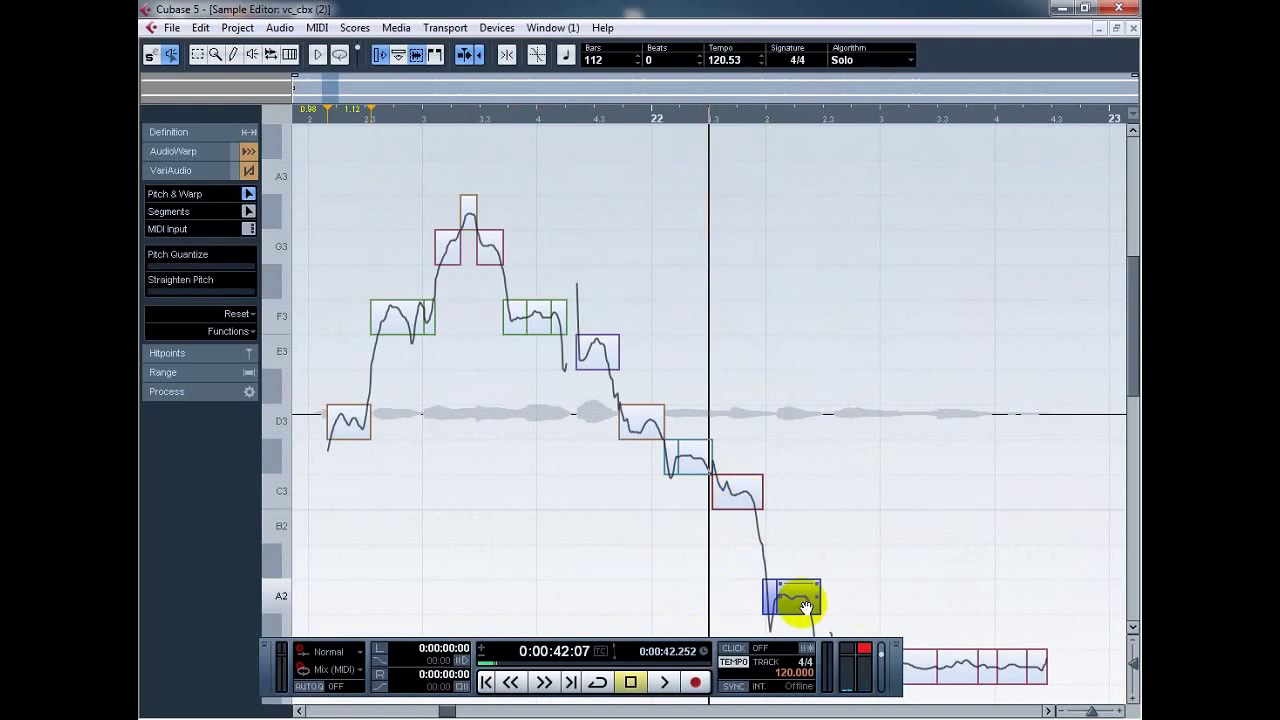
drag(806, 606, 816, 567)
scroll(814, 567, down, 3)
click(796, 572)
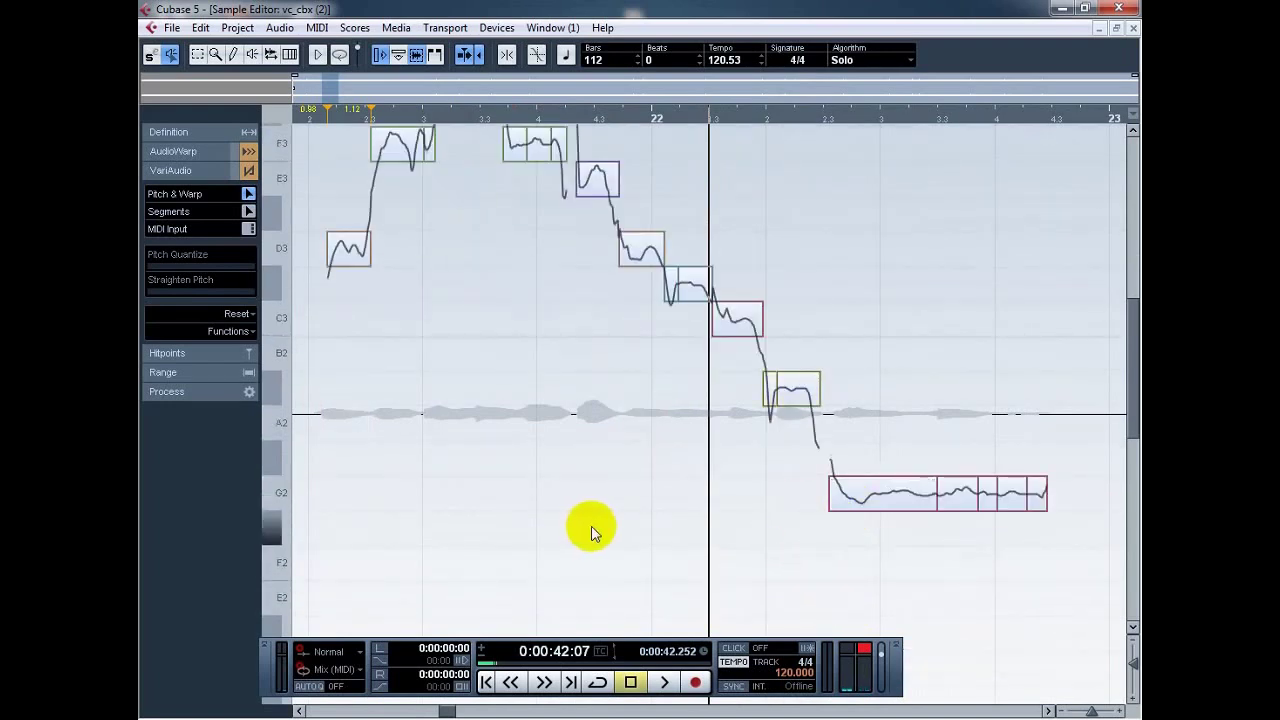
Step: Listen to the phrase from just before bar 21 through its closing G2 notes
scroll(580, 518, up, 2)
key(g)
key(g)
key(g)
click(398, 119)
key(space)
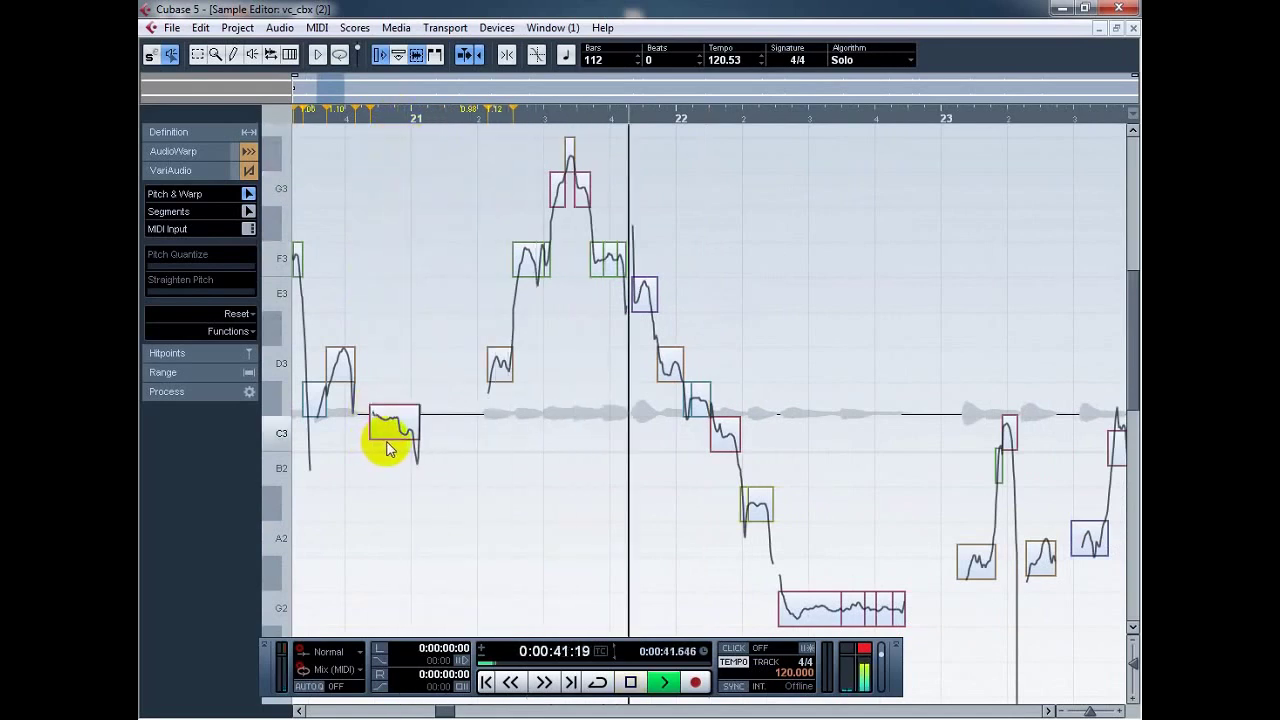
key(space)
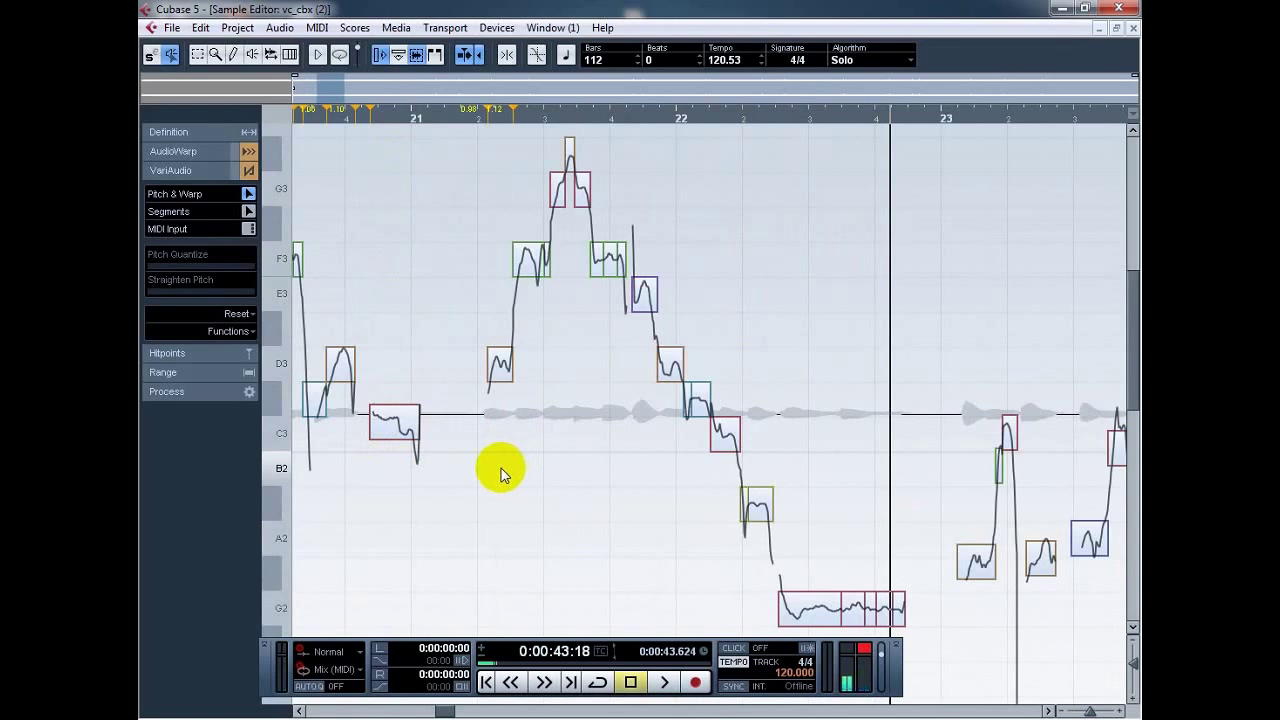
Step: Select all the closing G2 segments of bar 22 and straighten their pitch by about a third
scroll(517, 500, down, 1)
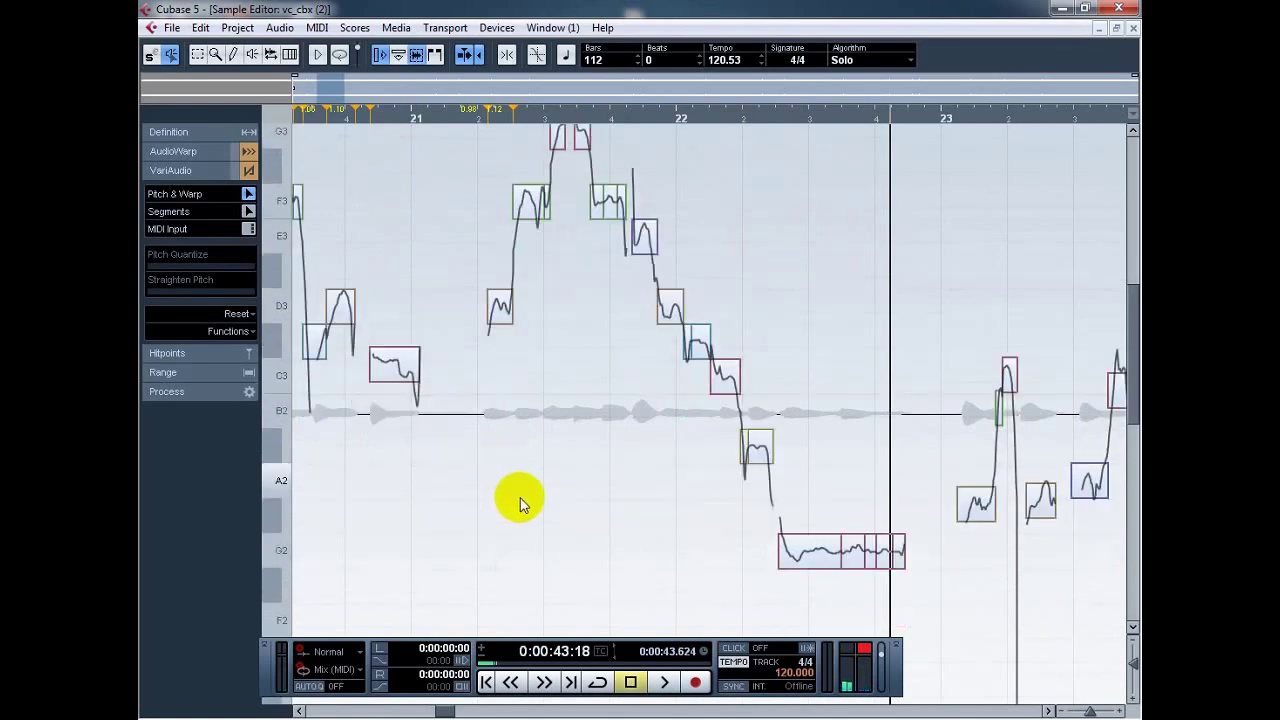
scroll(721, 548, down, 1)
drag(943, 537, 706, 489)
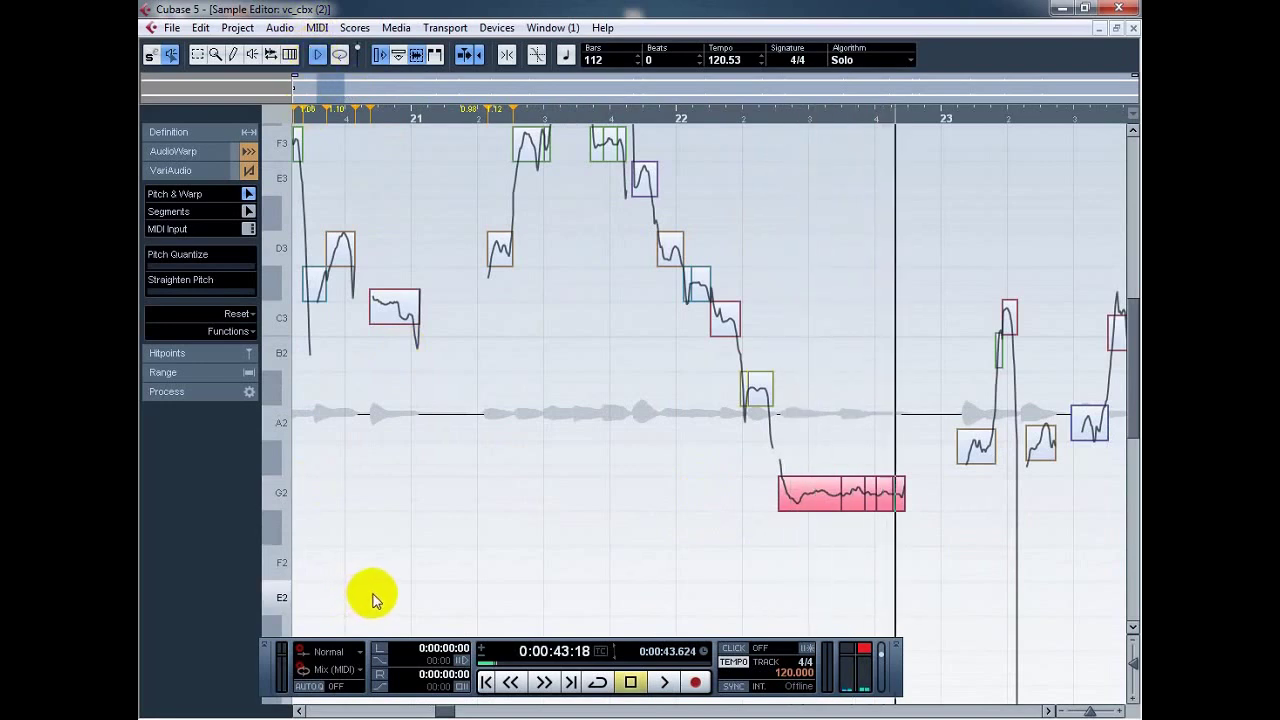
click(580, 490)
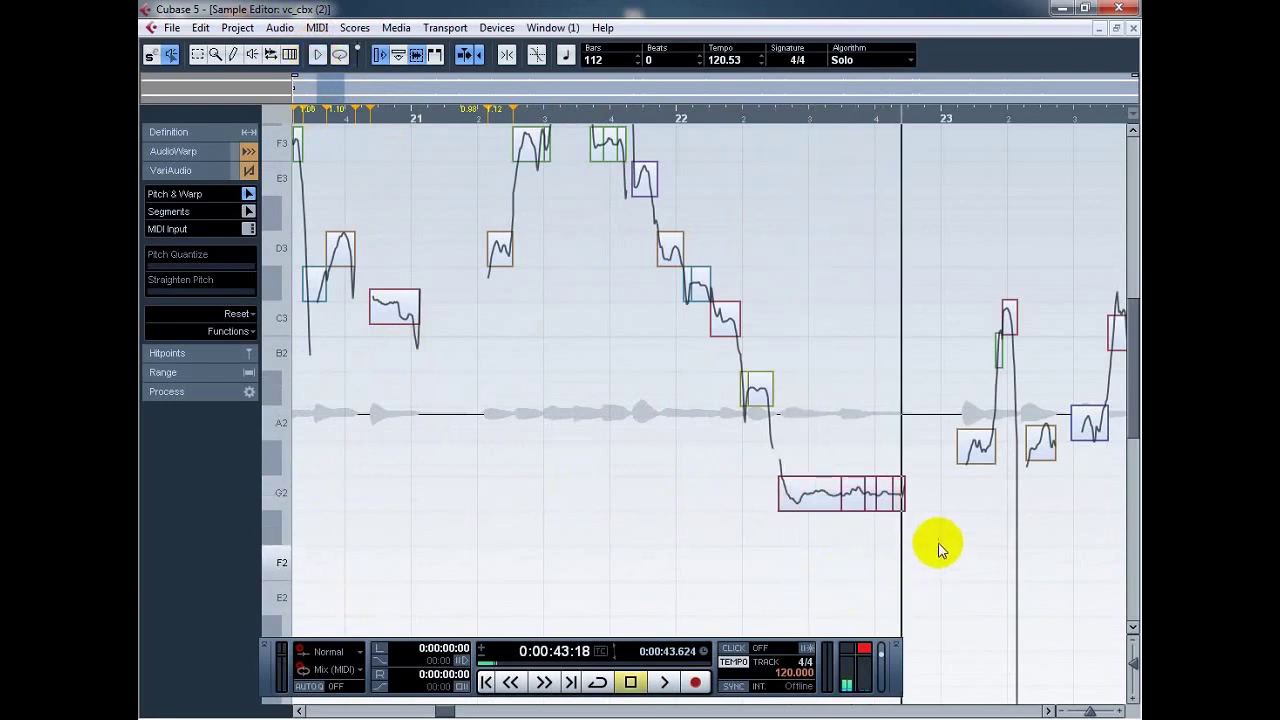
drag(937, 543, 756, 465)
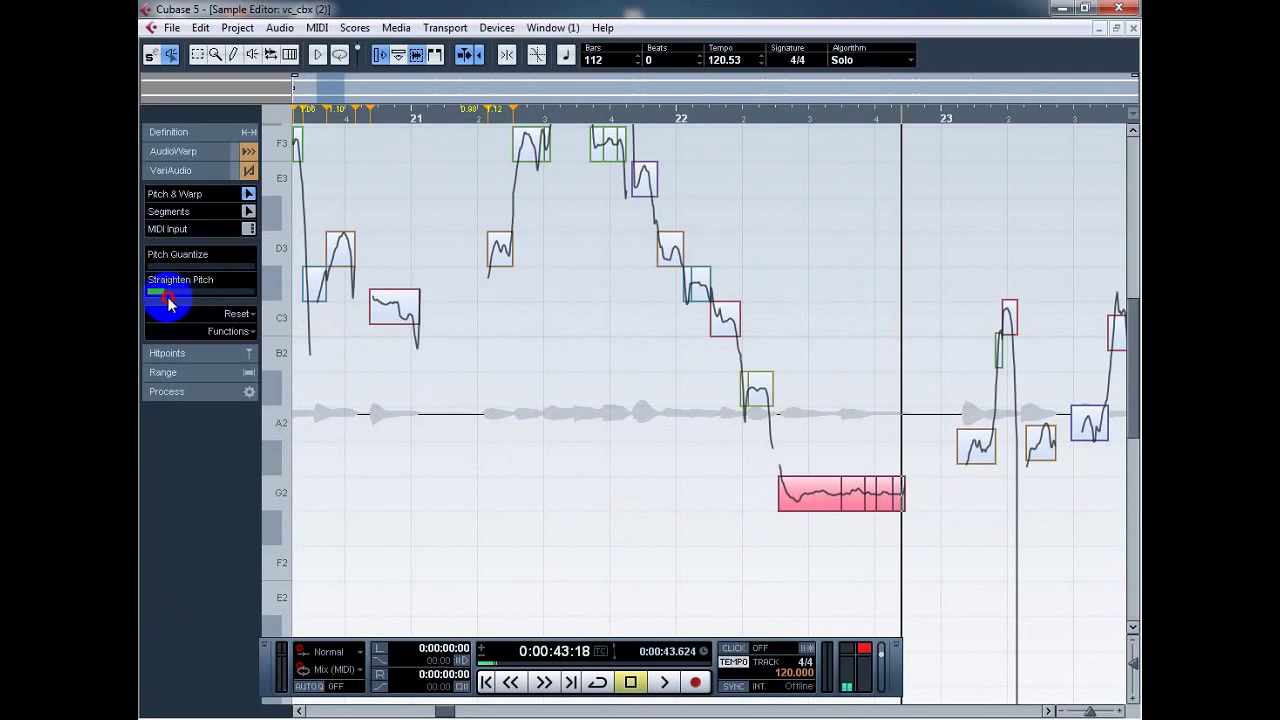
mouse_move(168, 303)
mouse_down()
mouse_move(209, 296)
mouse_move(180, 302)
mouse_up()
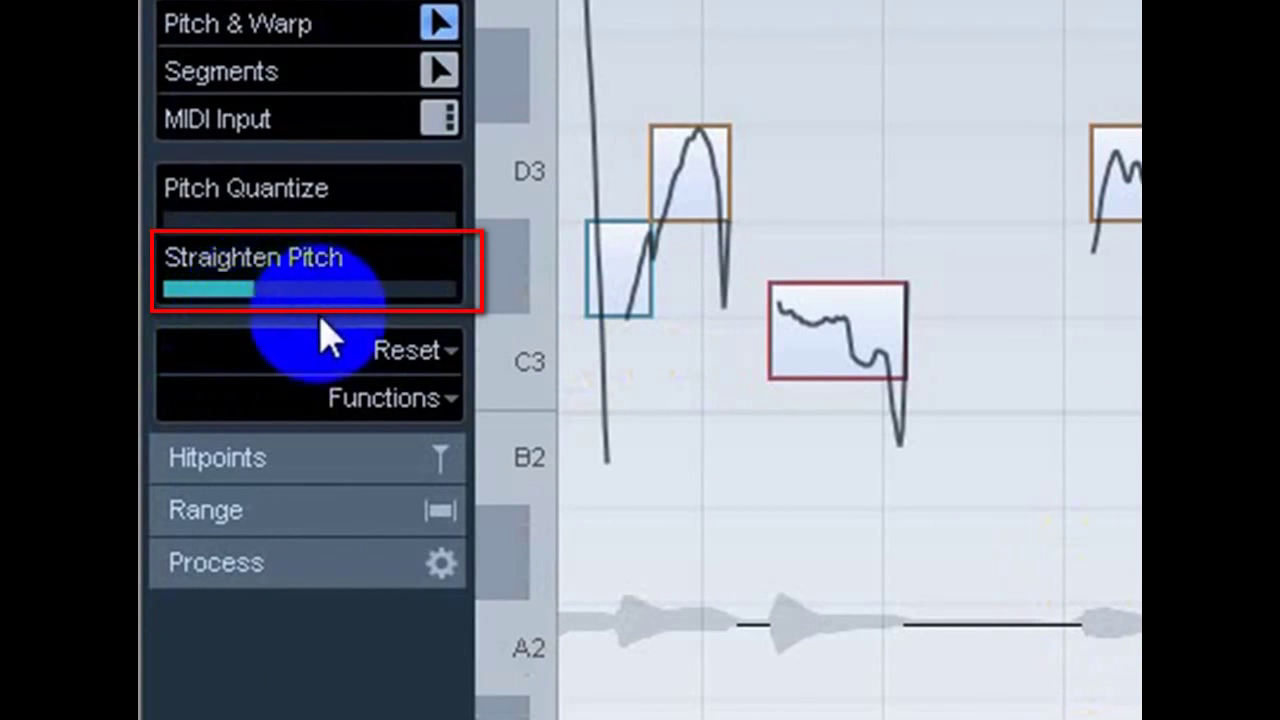
Step: Play the vocal from bar 19 up to the straightened G2 segments to judge the result
key(g)
key(g)
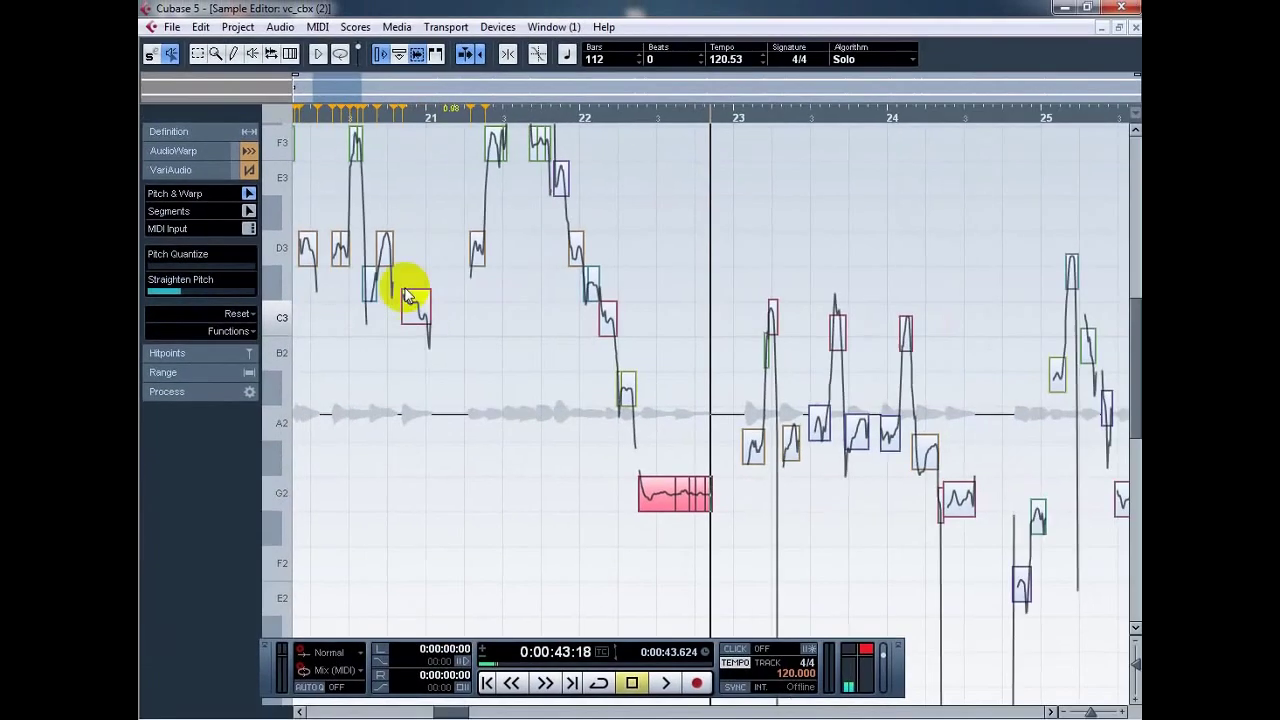
click(367, 75)
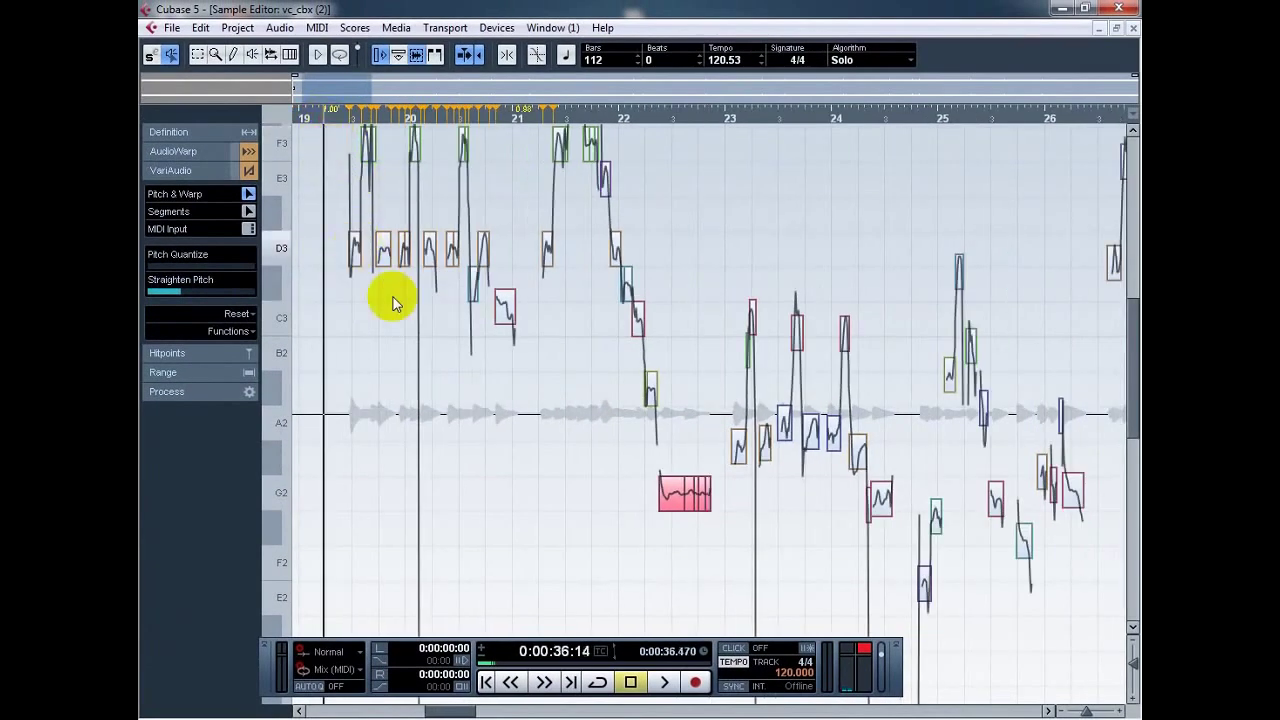
key(F3)
key(F3)
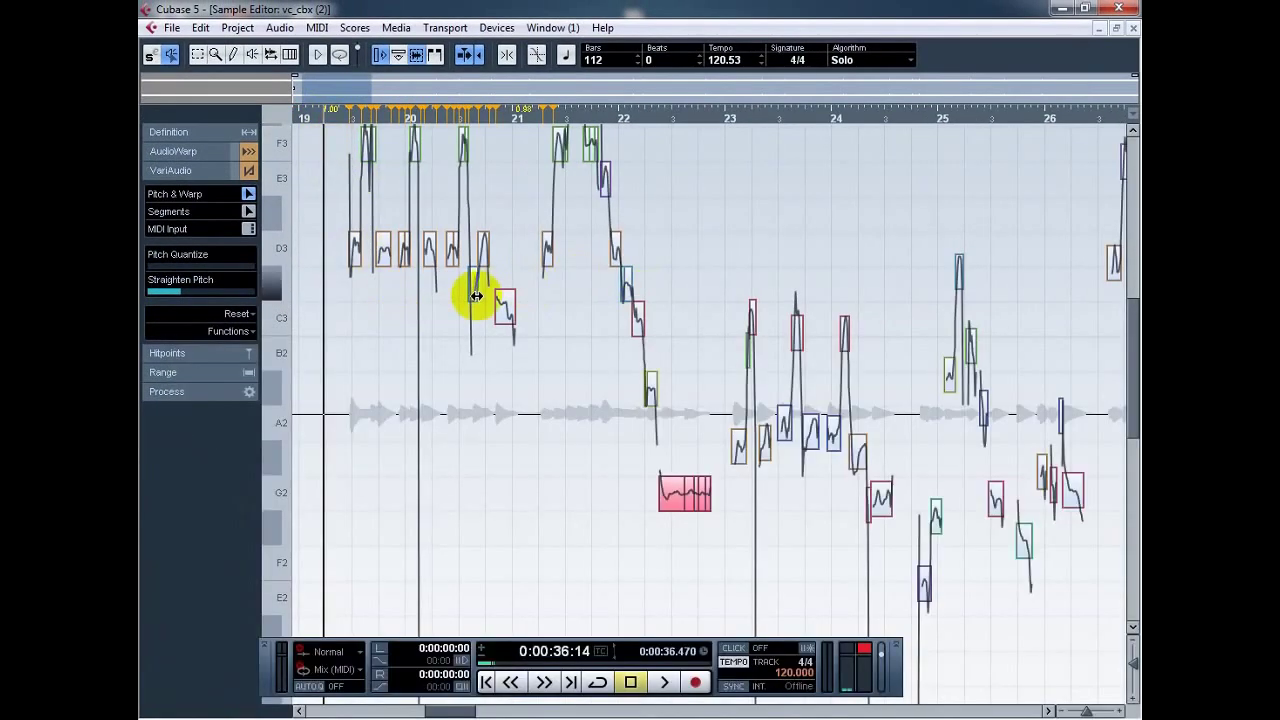
scroll(526, 488, up, 2)
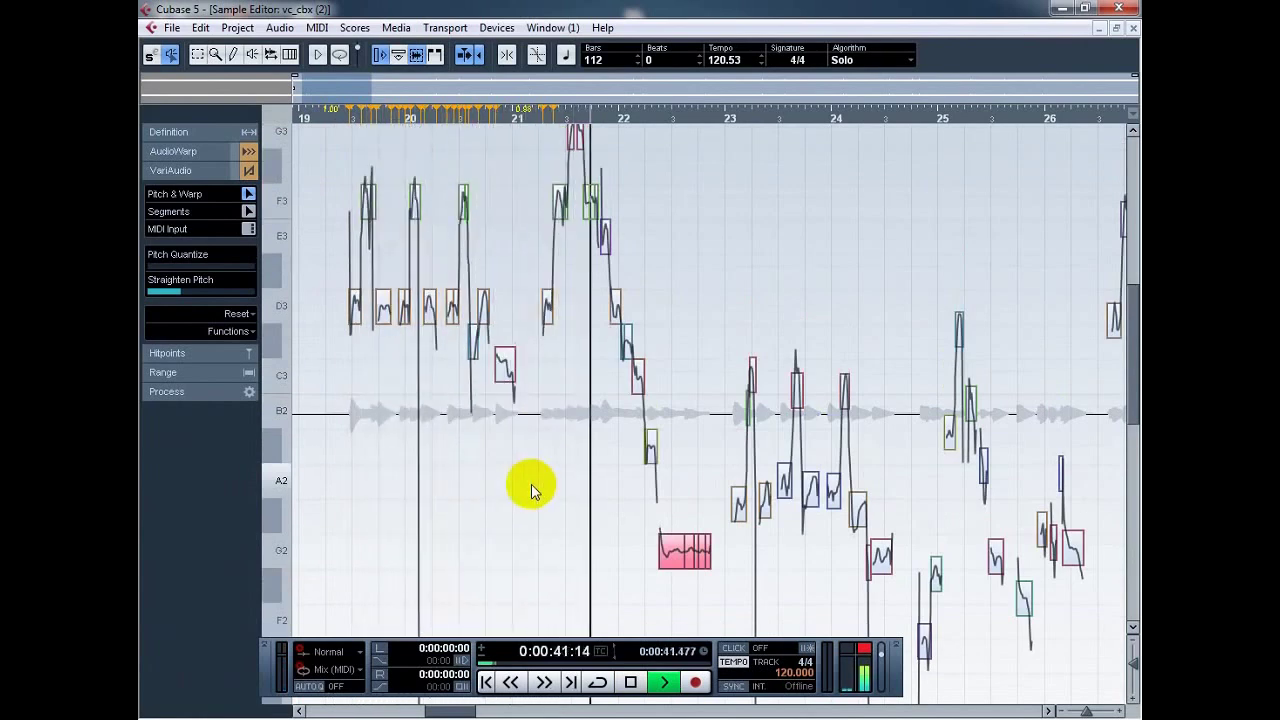
key(space)
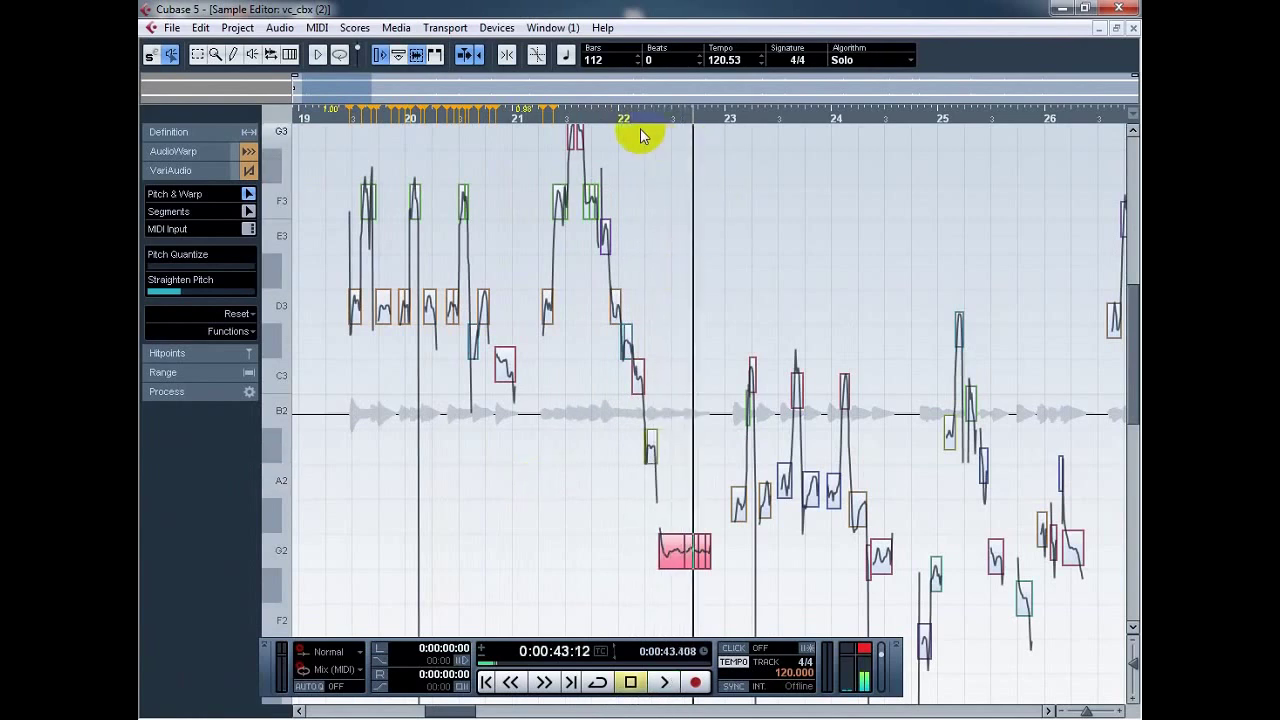
Step: Move the two C#3 parts at the start of bar 22, the short first one onto D3 and the longer one onto C3
click(636, 116)
key(h)
key(h)
key(h)
key(h)
key(h)
key(h)
key(h)
key(h)
key(h)
key(h)
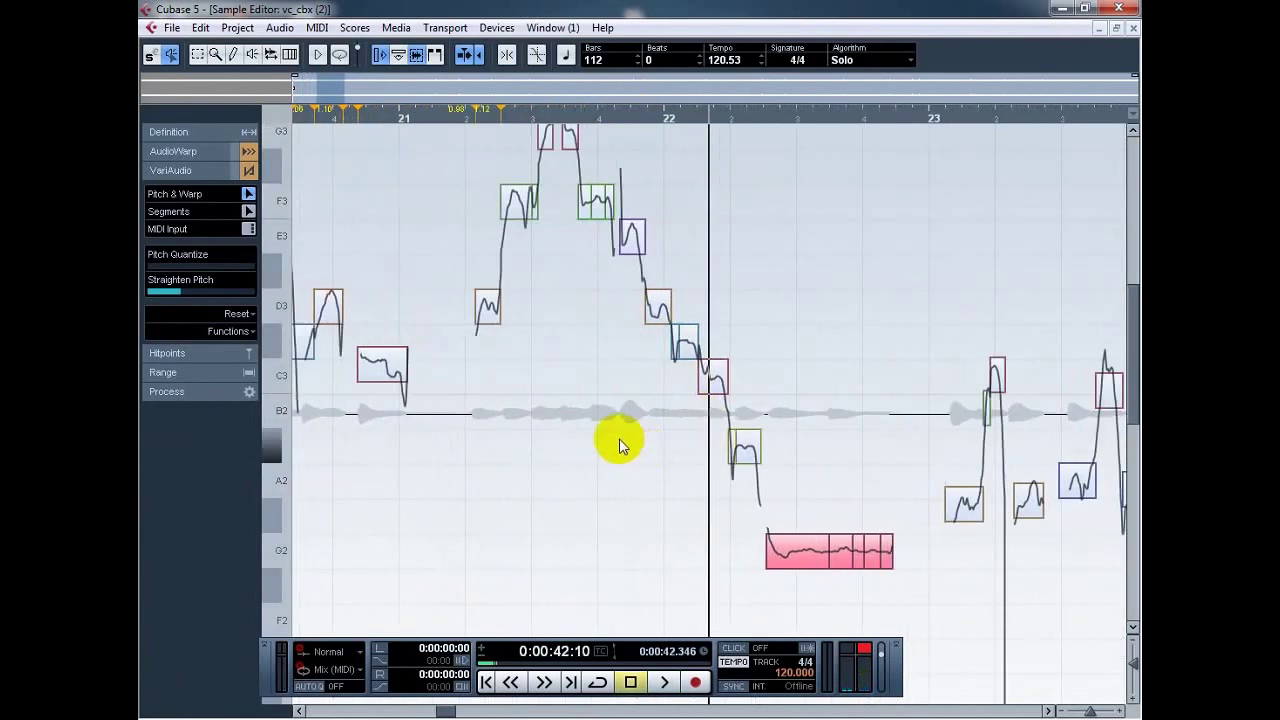
click(593, 408)
drag(623, 346, 663, 371)
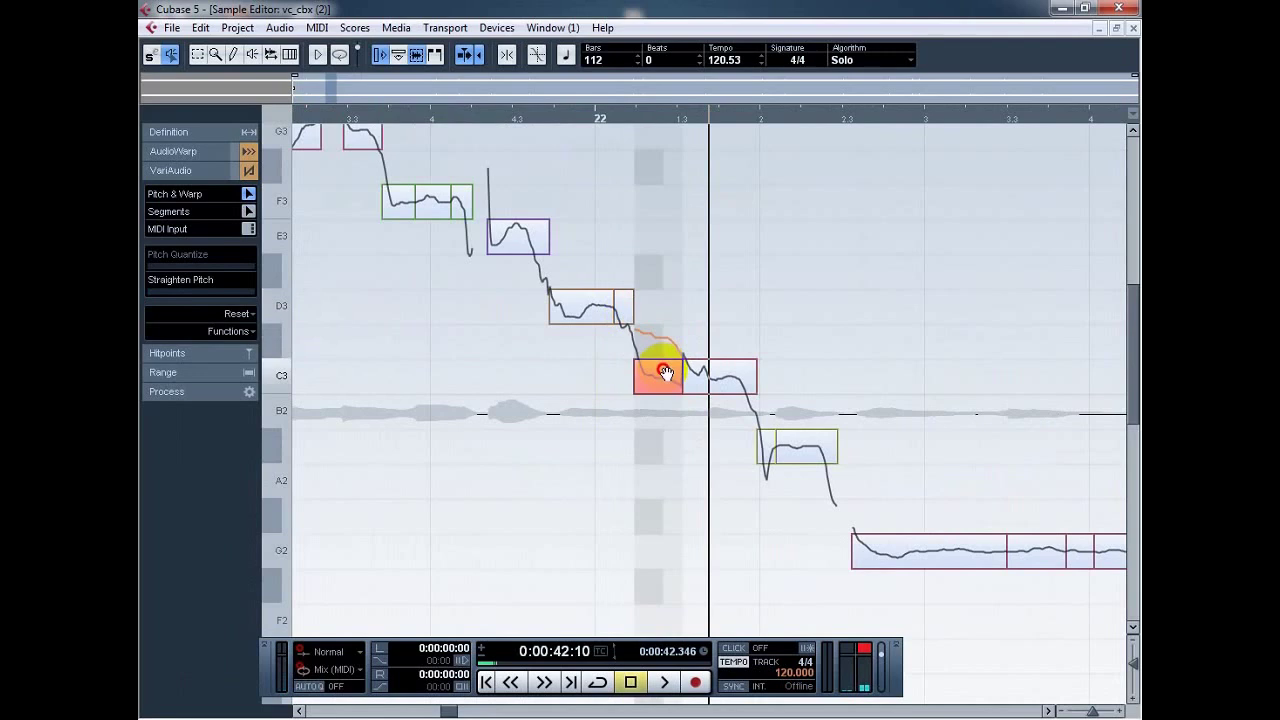
Step: Split the second C3 segment of bar 22 just after its uneven onset and align both parts exactly on C3
click(714, 384)
key(h)
key(h)
key(h)
key(h)
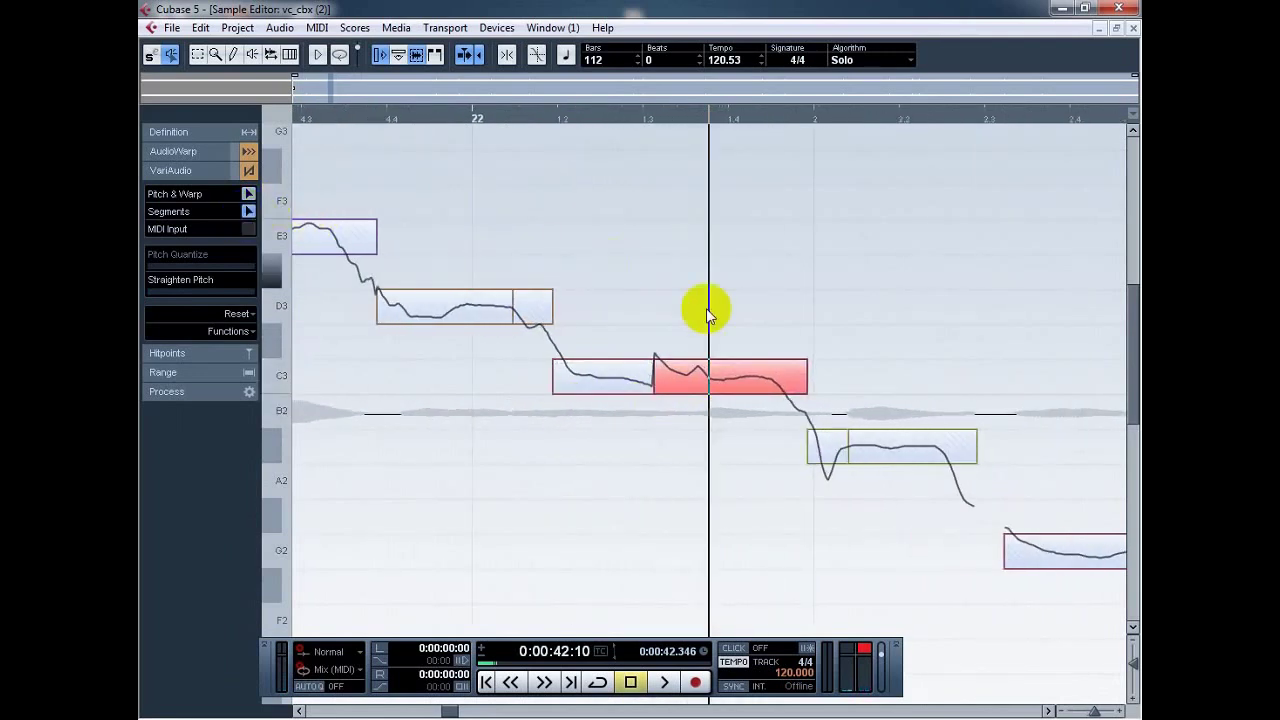
click(697, 392)
click(237, 199)
click(554, 437)
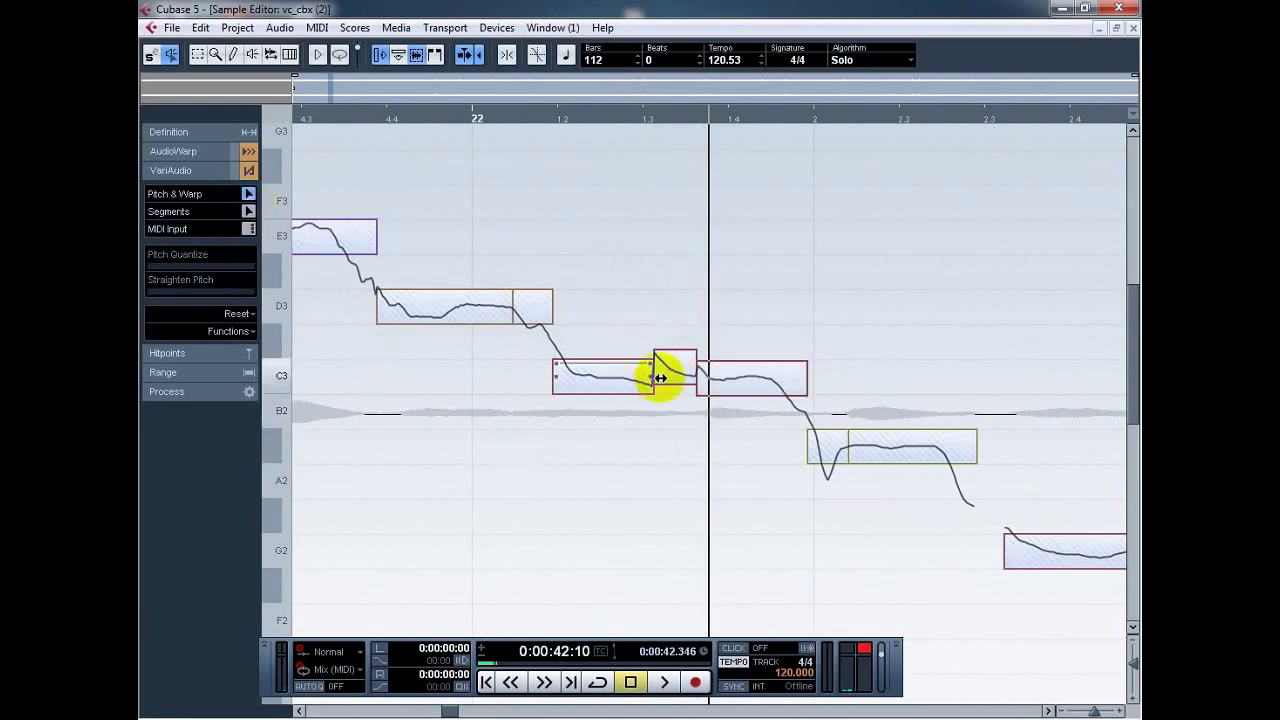
drag(676, 373, 683, 396)
click(686, 440)
key(g)
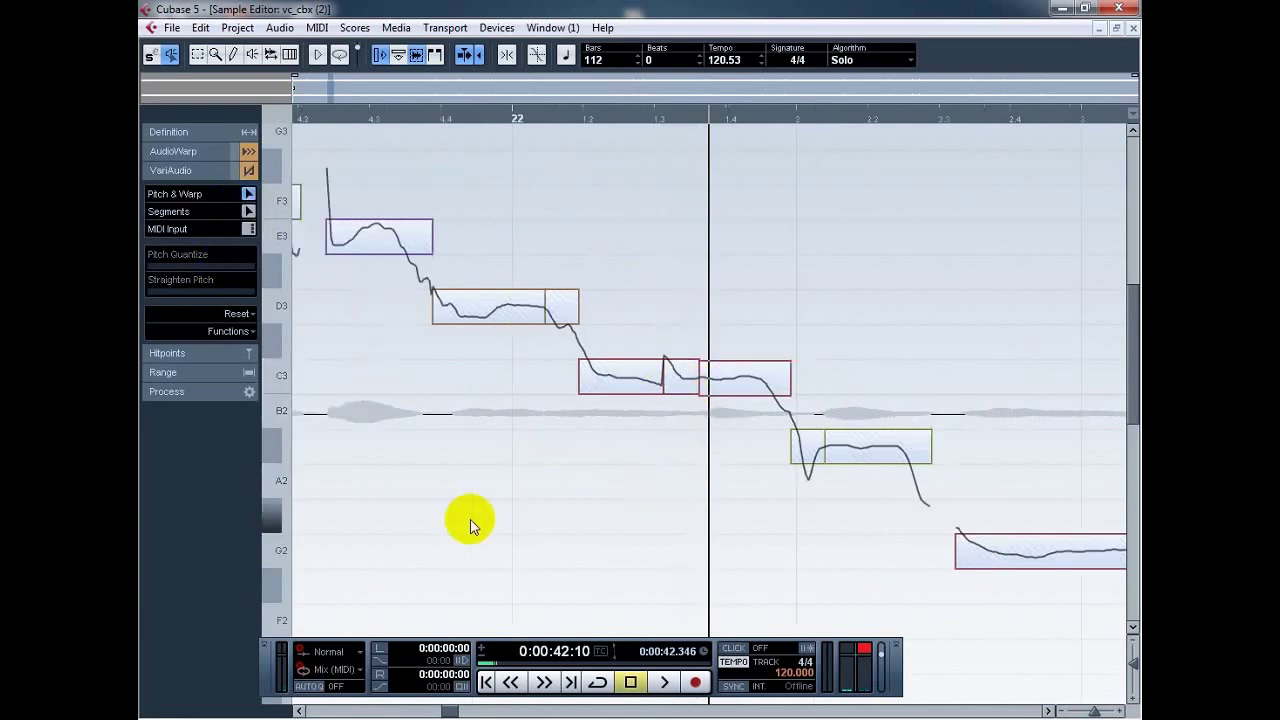
click(743, 370)
Step: Play the vocal from bar 19 through the G2 segments of bar 22 to check the aligned C3 notes
key(g)
key(g)
key(g)
key(g)
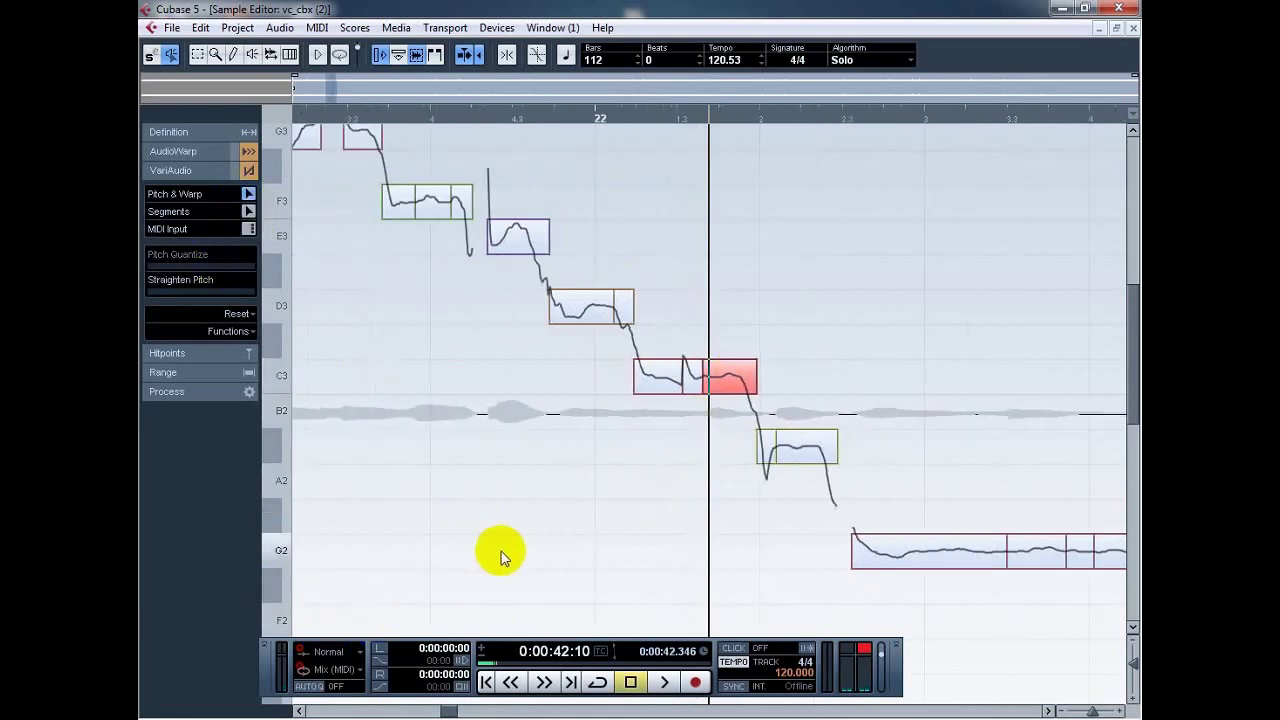
key(g)
key(g)
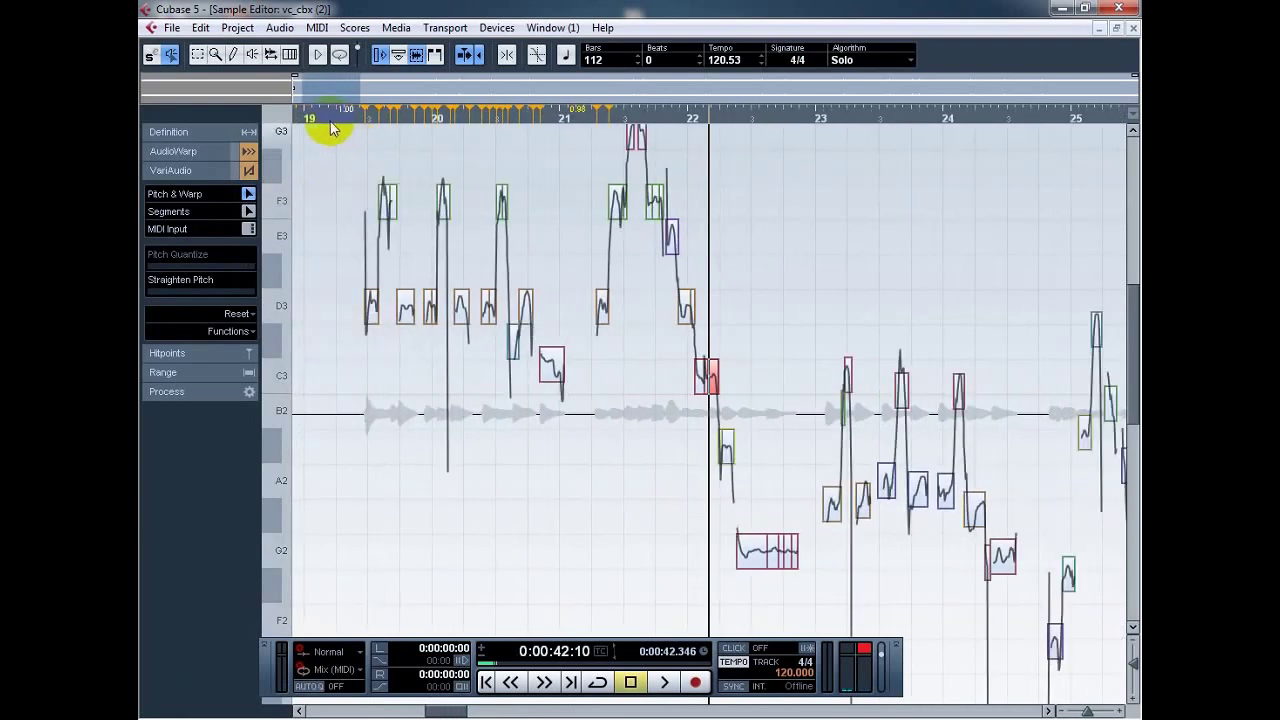
click(349, 116)
key(space)
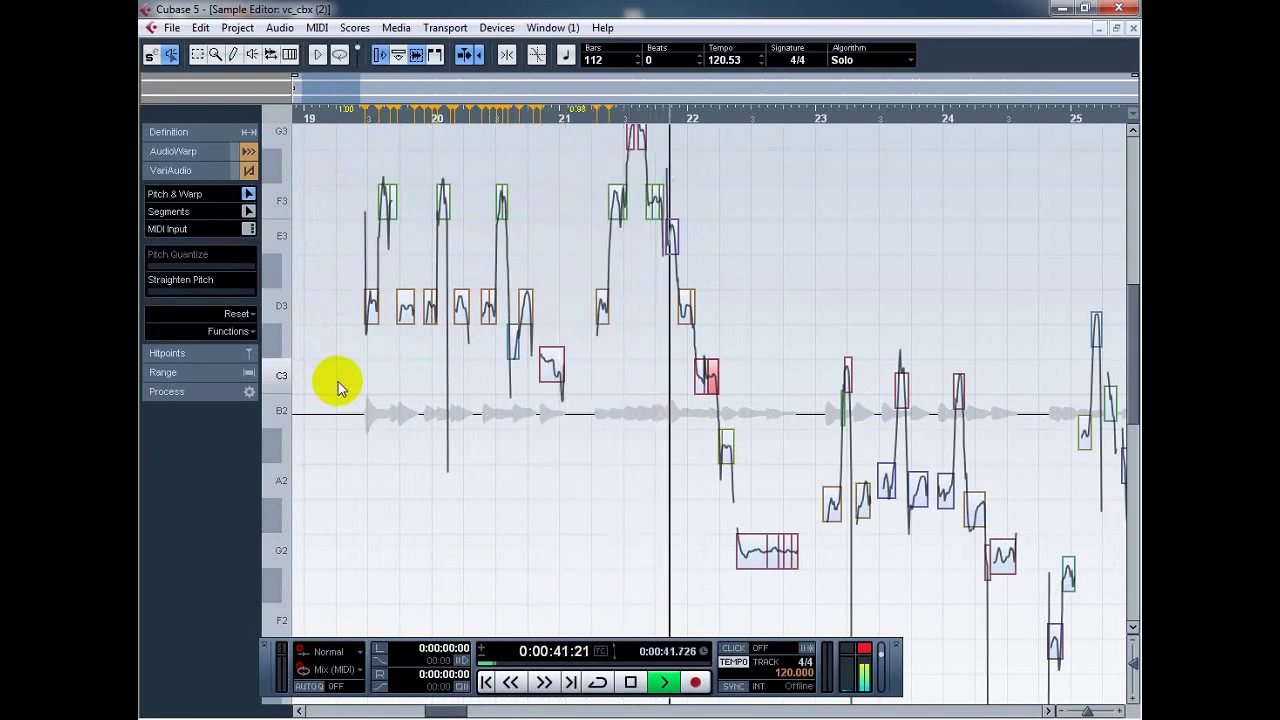
key(space)
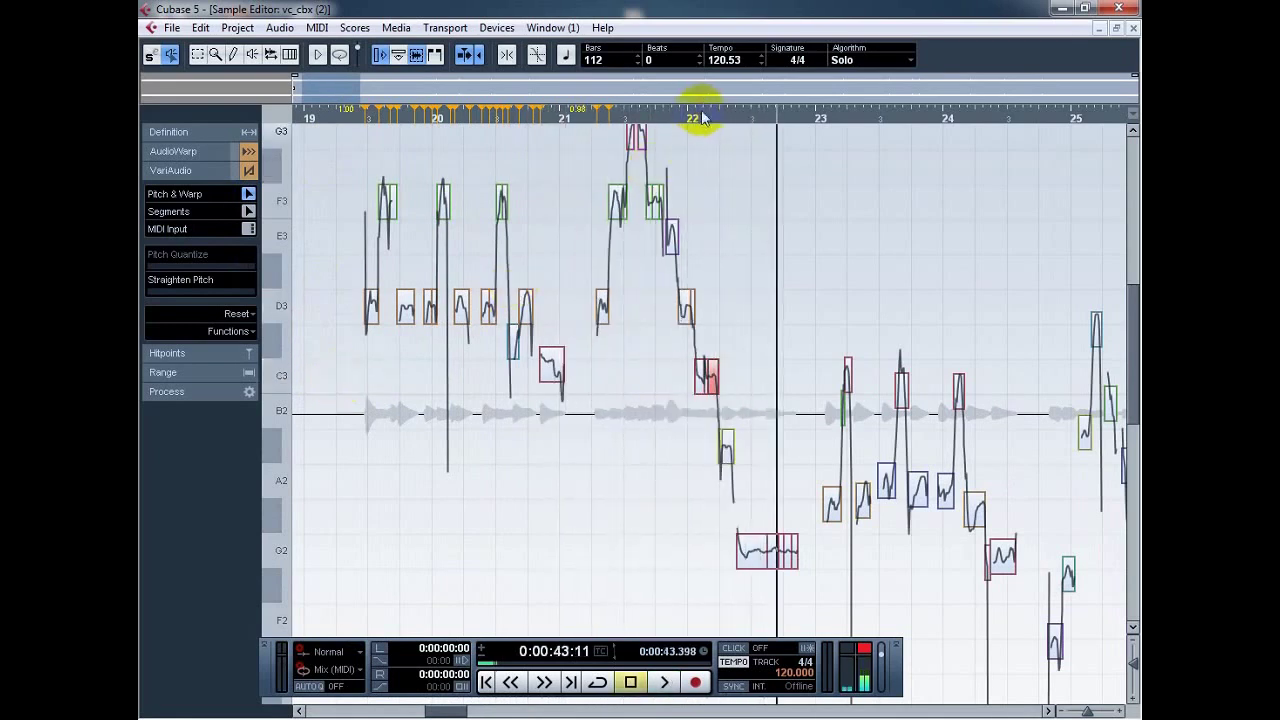
Step: Move the short D3 segment at the start of bar 22 down one semitone onto C#3
click(694, 115)
key(h)
key(h)
key(h)
key(h)
key(h)
key(h)
key(h)
key(h)
key(h)
key(h)
key(h)
key(h)
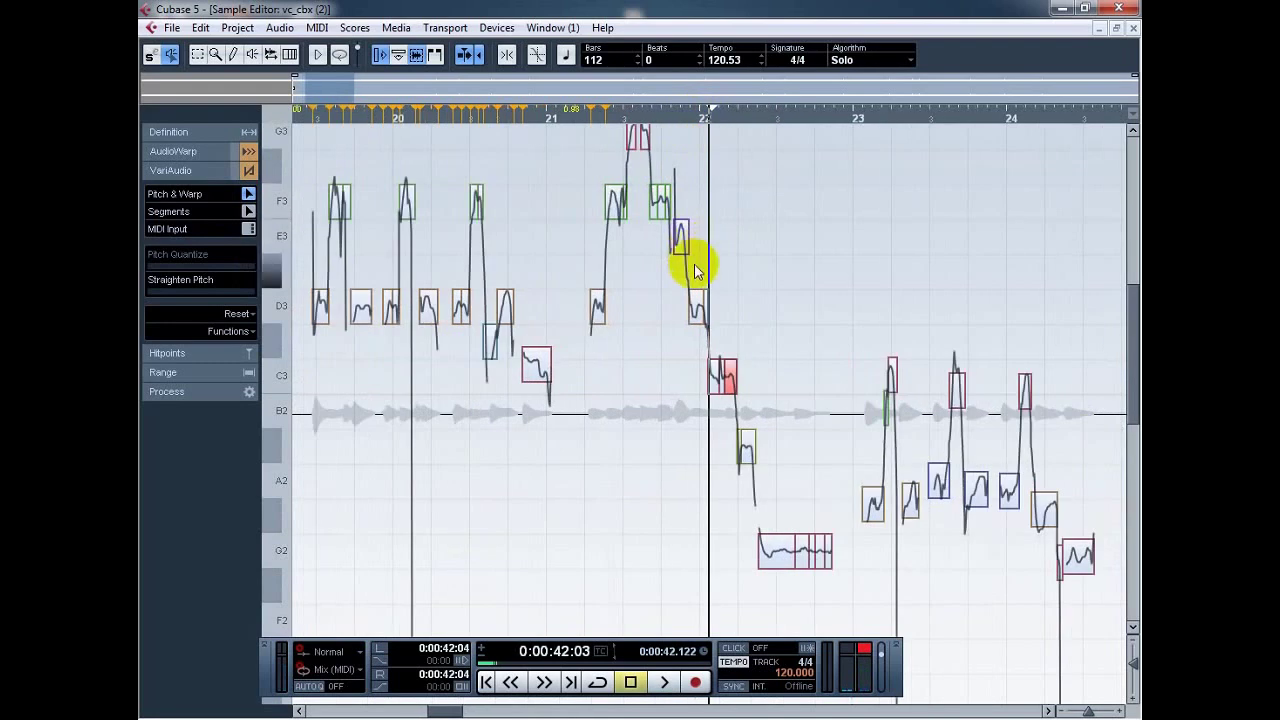
drag(692, 314, 687, 352)
Step: Play the descending phrase from bar 21 into the G2 segments of bar 22 with the short segment on C#3
key(g)
key(g)
key(g)
key(g)
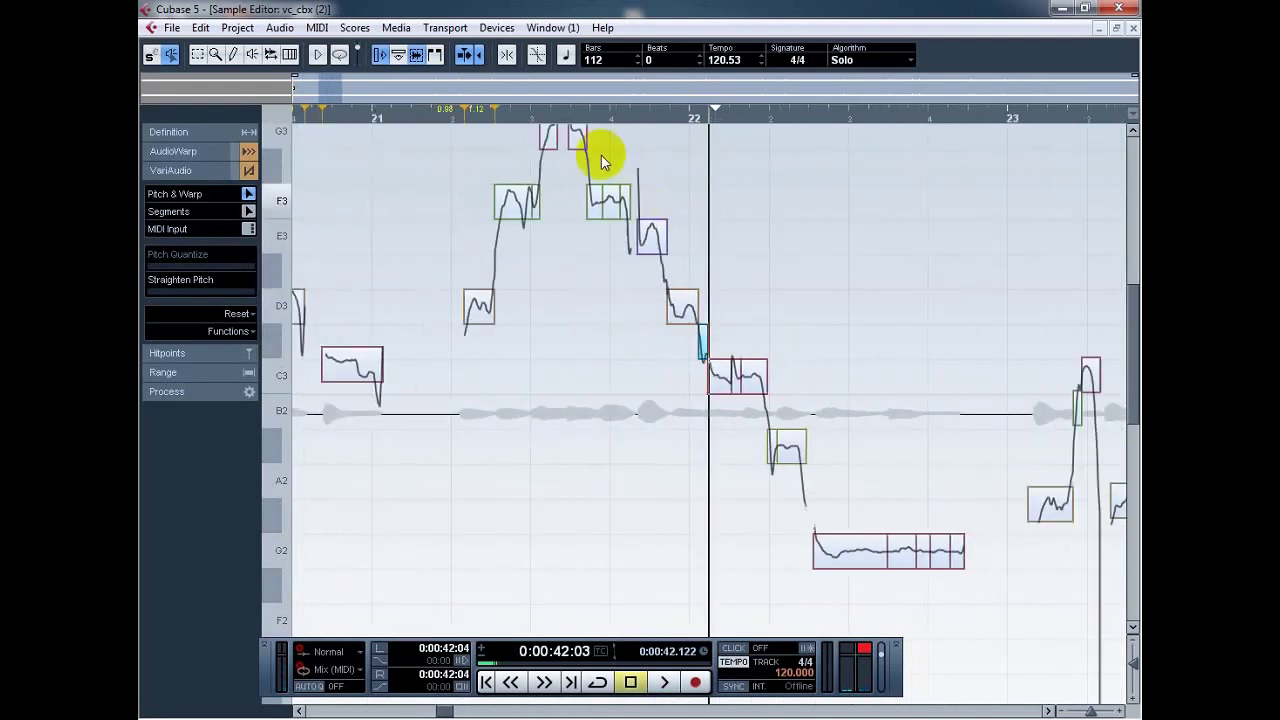
click(441, 122)
key(space)
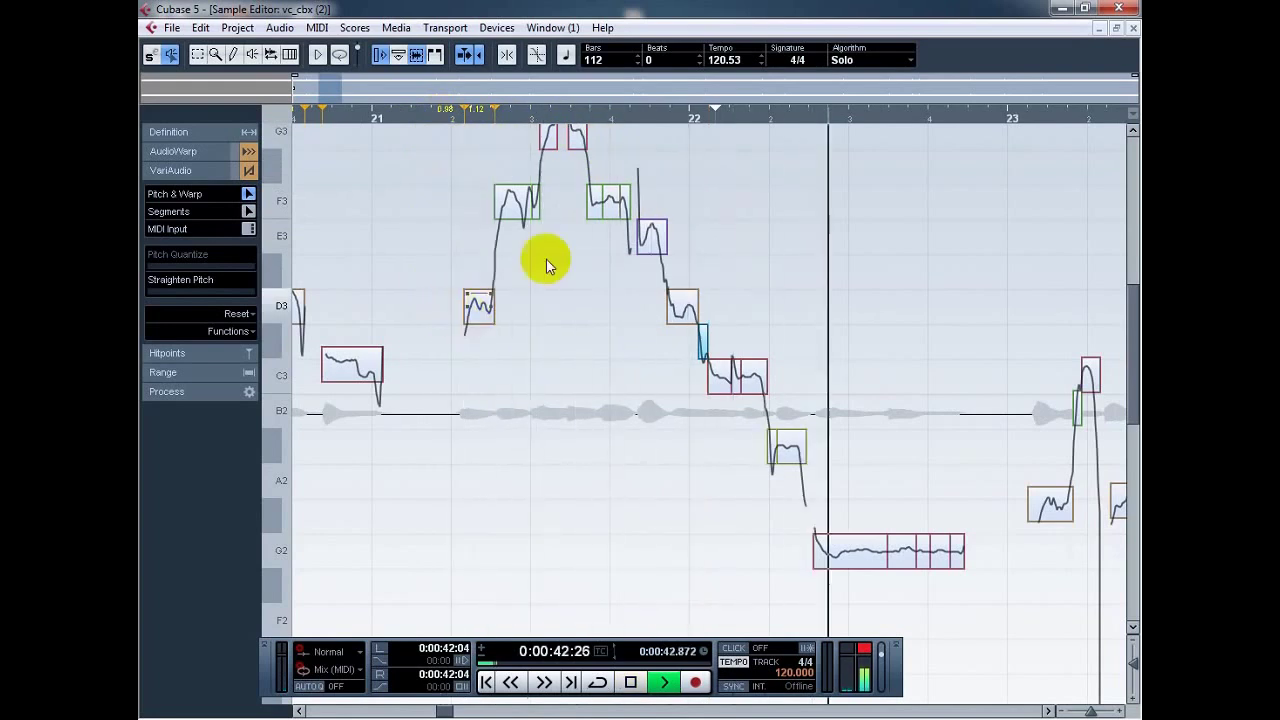
key(space)
Step: Move the short C#3 segment at the start of bar 22 down onto C3
click(695, 120)
key(h)
key(h)
key(h)
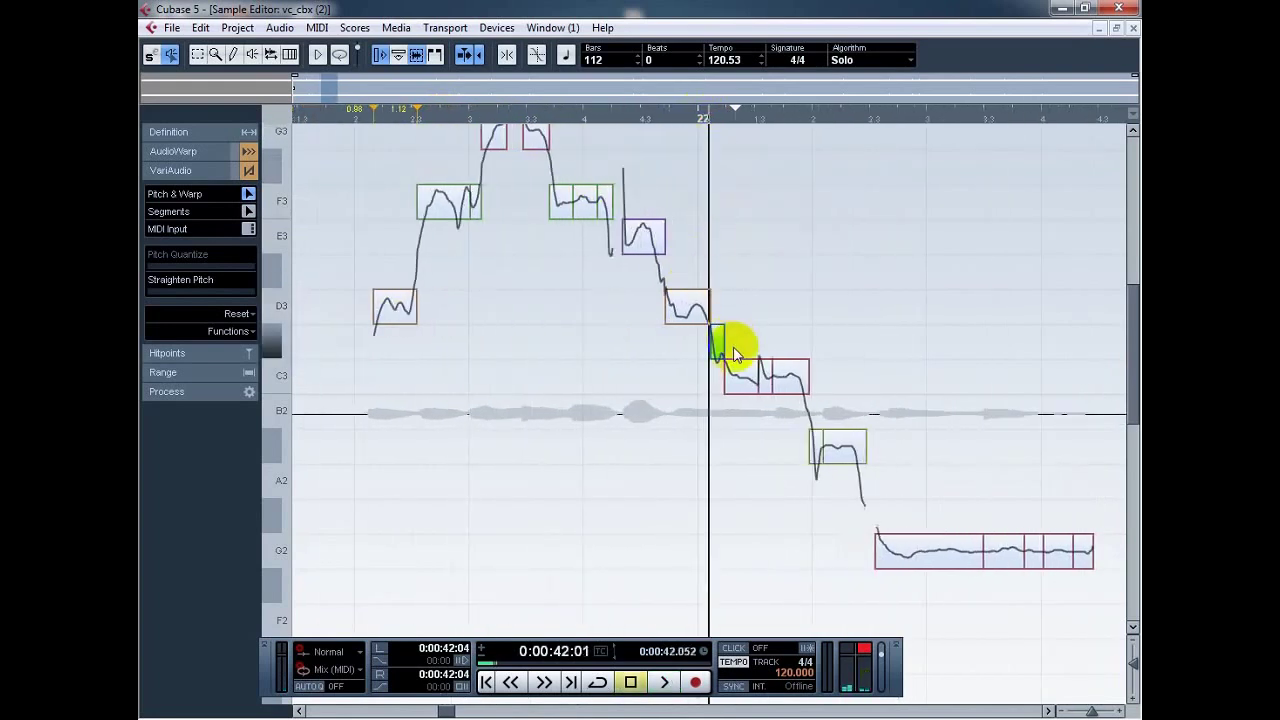
drag(720, 341, 717, 370)
Step: Play the phrase from bar 21 to the end of the G2 segments with the short segment on C3
key(g)
key(g)
key(g)
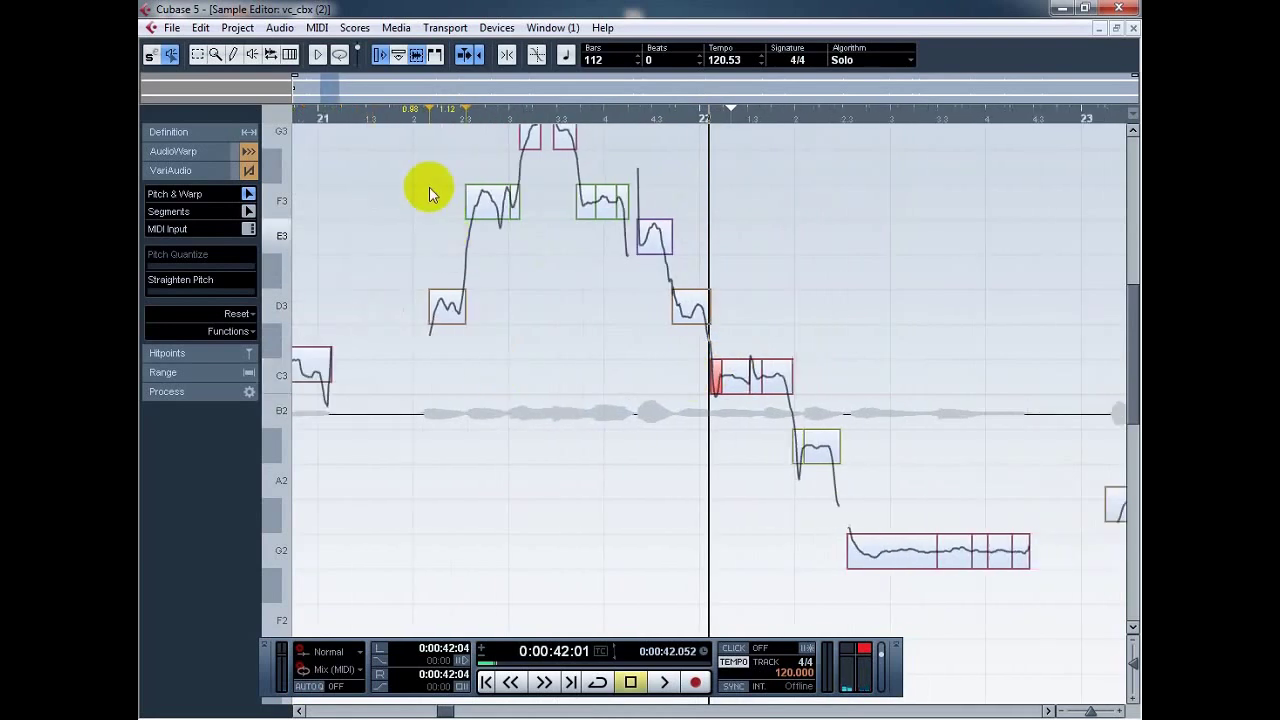
click(503, 117)
key(space)
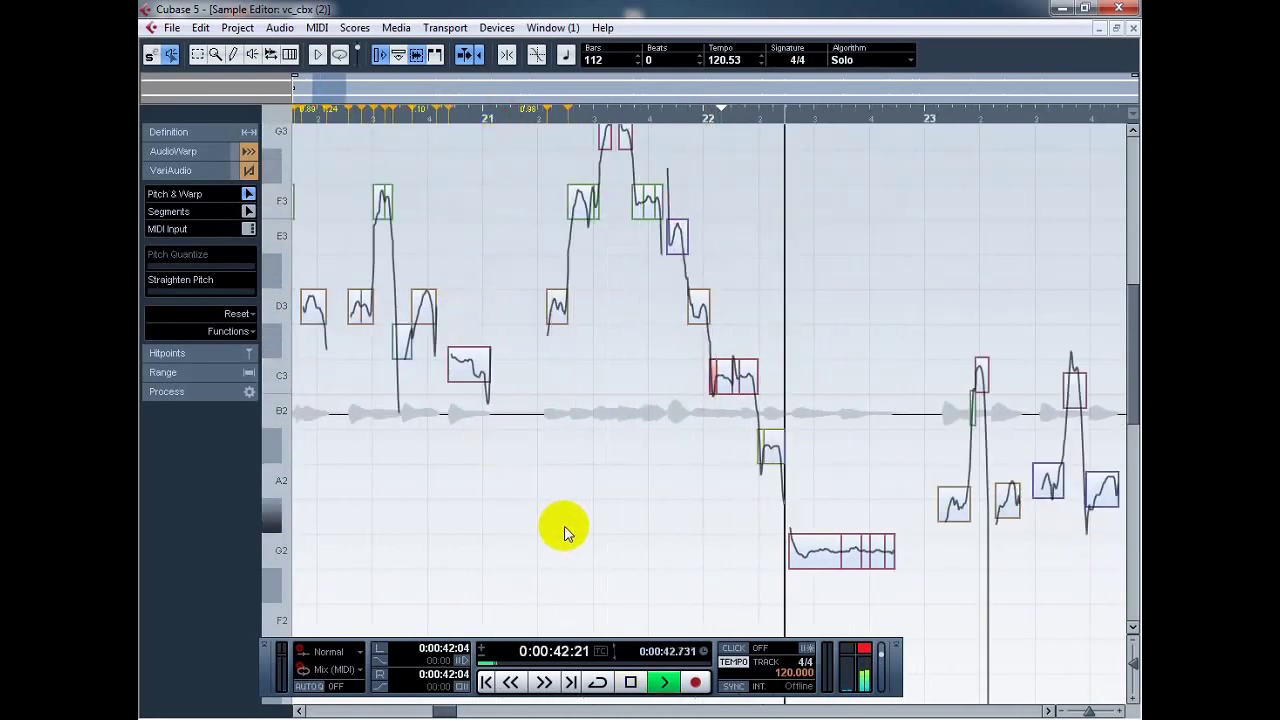
key(space)
Step: Move the short first C3 segment of bar 22 back up onto C#3
key(h)
key(h)
key(h)
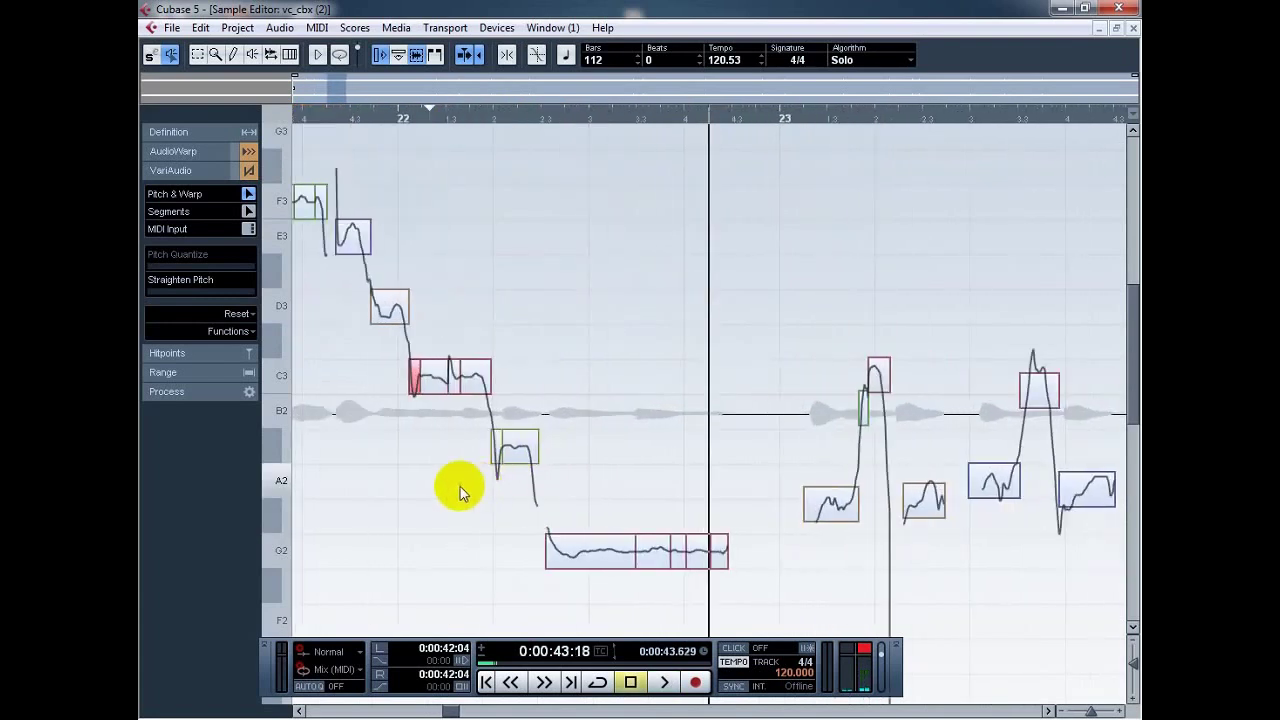
key(h)
click(360, 116)
key(h)
key(h)
key(h)
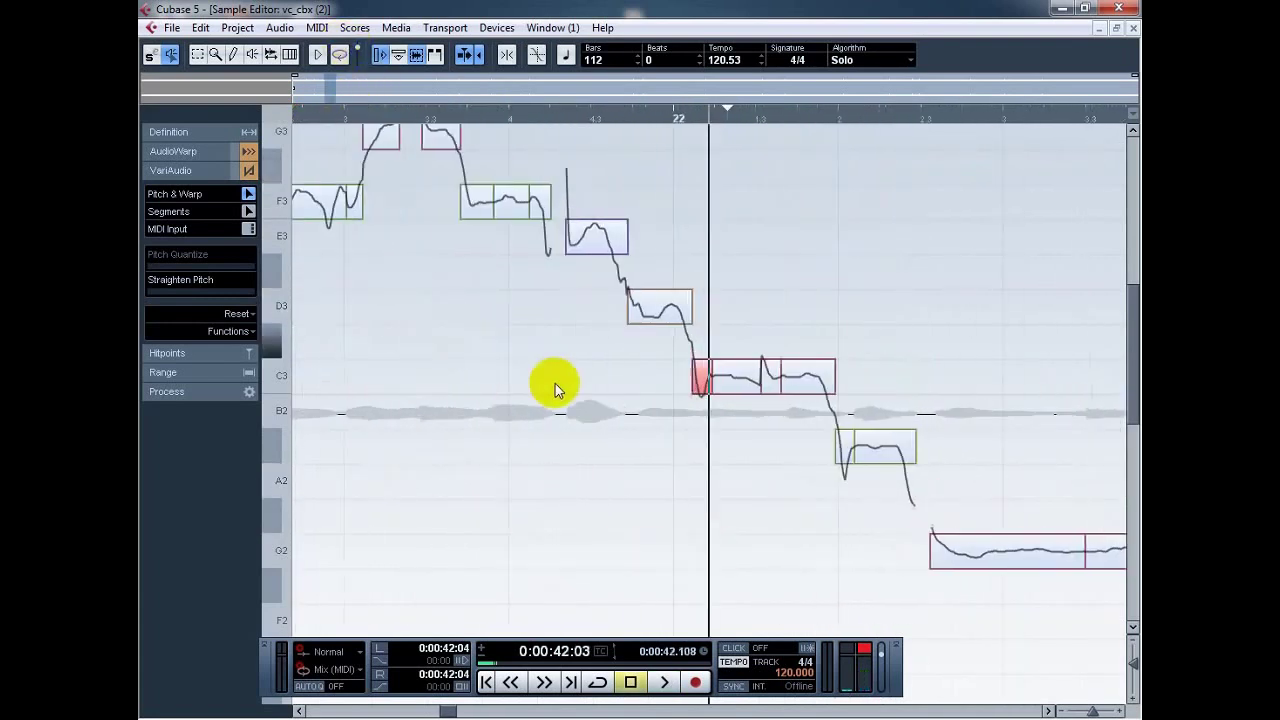
click(695, 385)
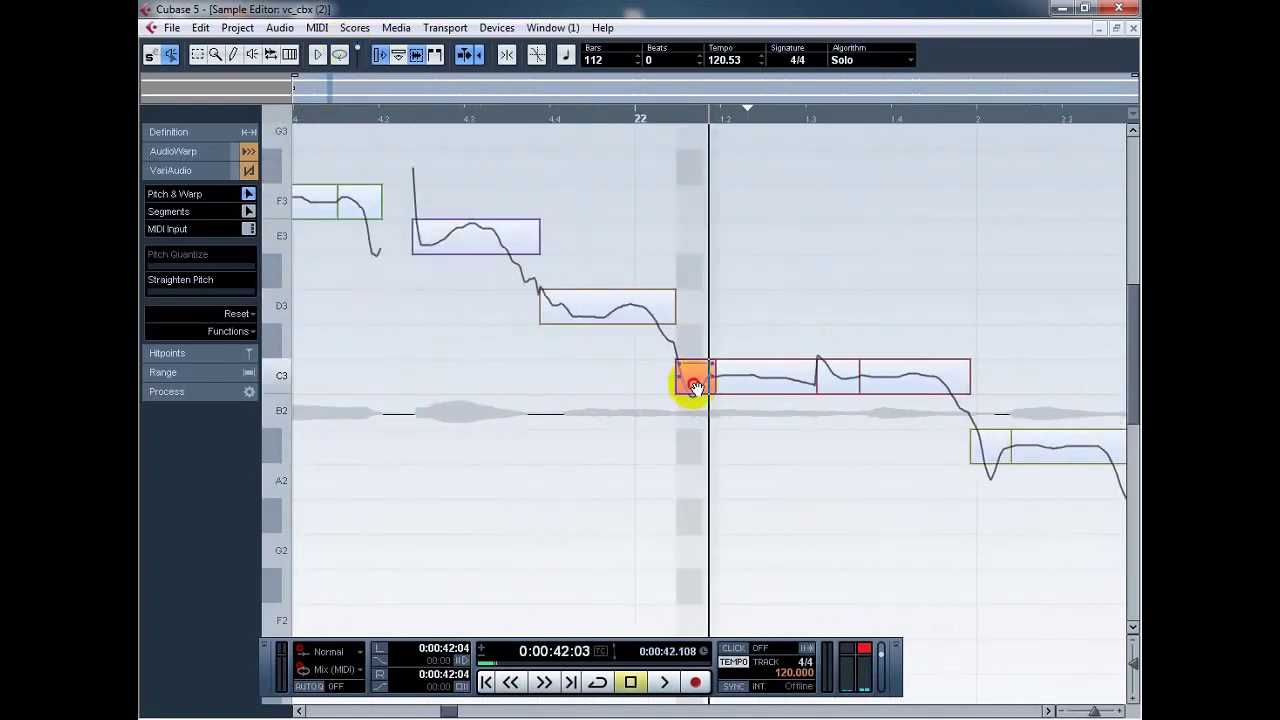
drag(695, 387, 695, 341)
Step: Select the segments from D3 down to the first B2 around the start of bar 22 and audition them
drag(757, 376, 887, 373)
click(890, 372)
key(g)
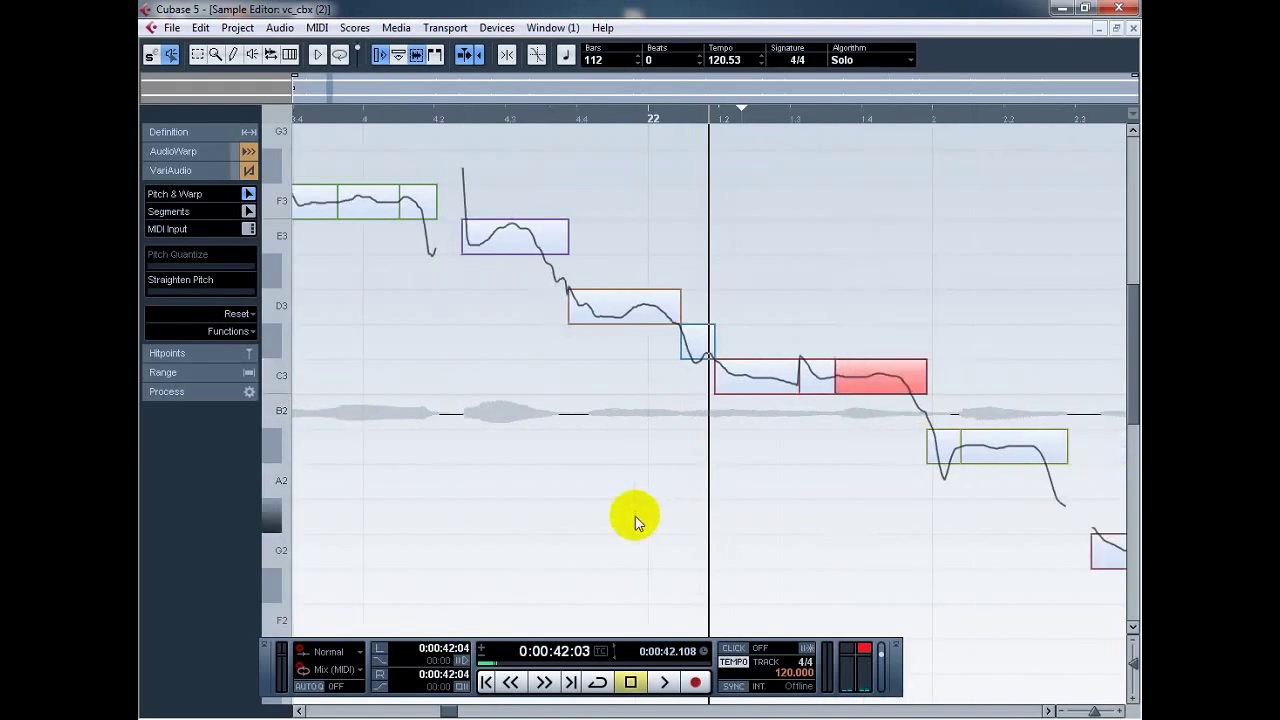
drag(937, 467, 551, 284)
click(319, 53)
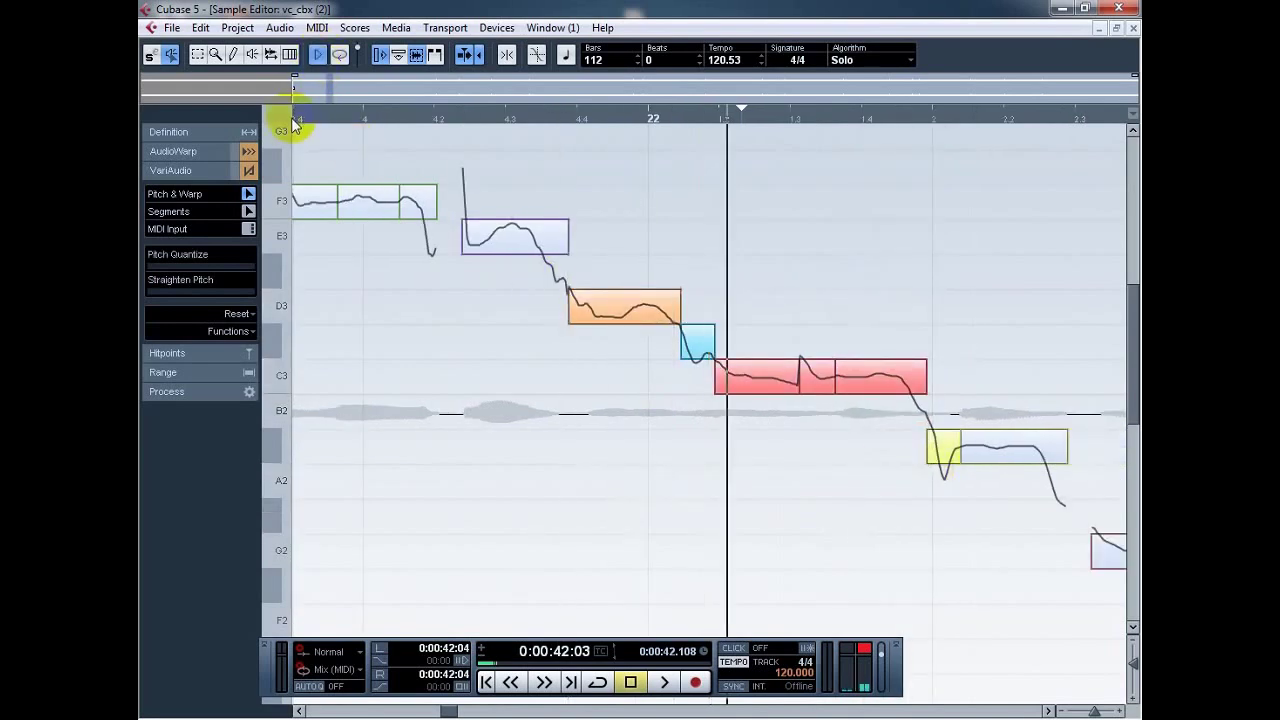
click(321, 60)
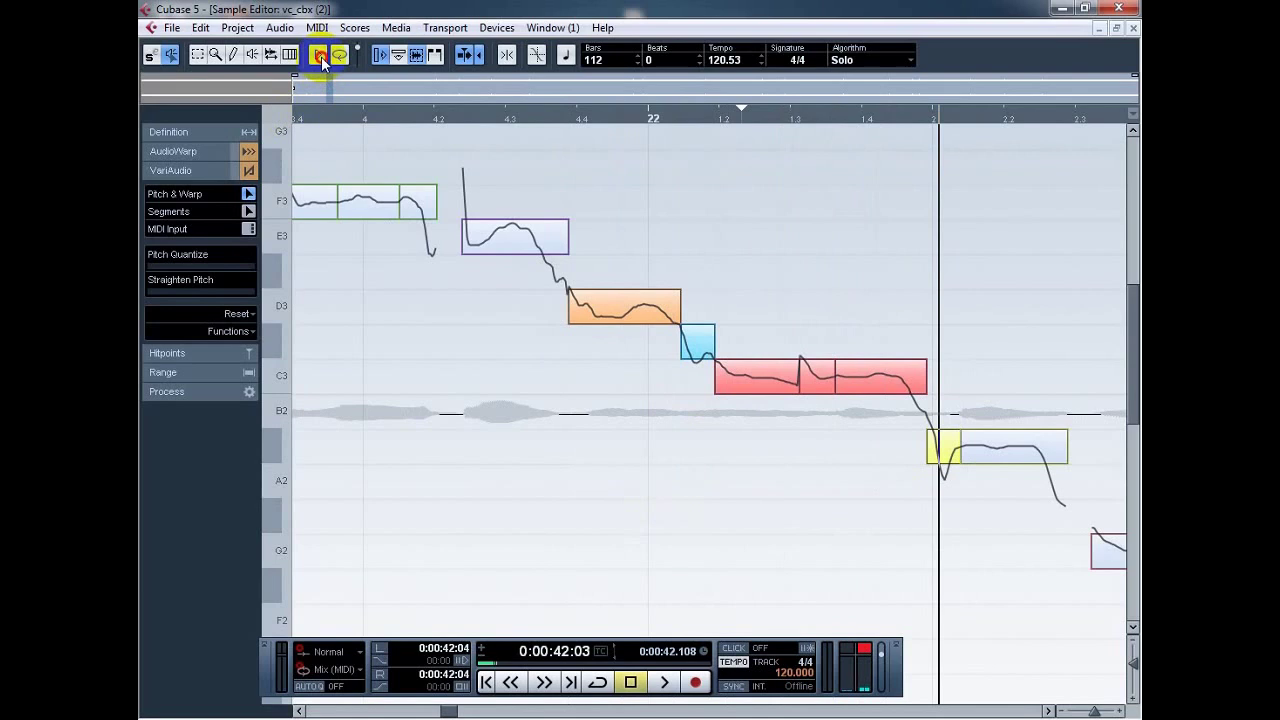
Step: Move the short C#3 segment at the start of bar 22 up onto D3
click(663, 380)
click(704, 345)
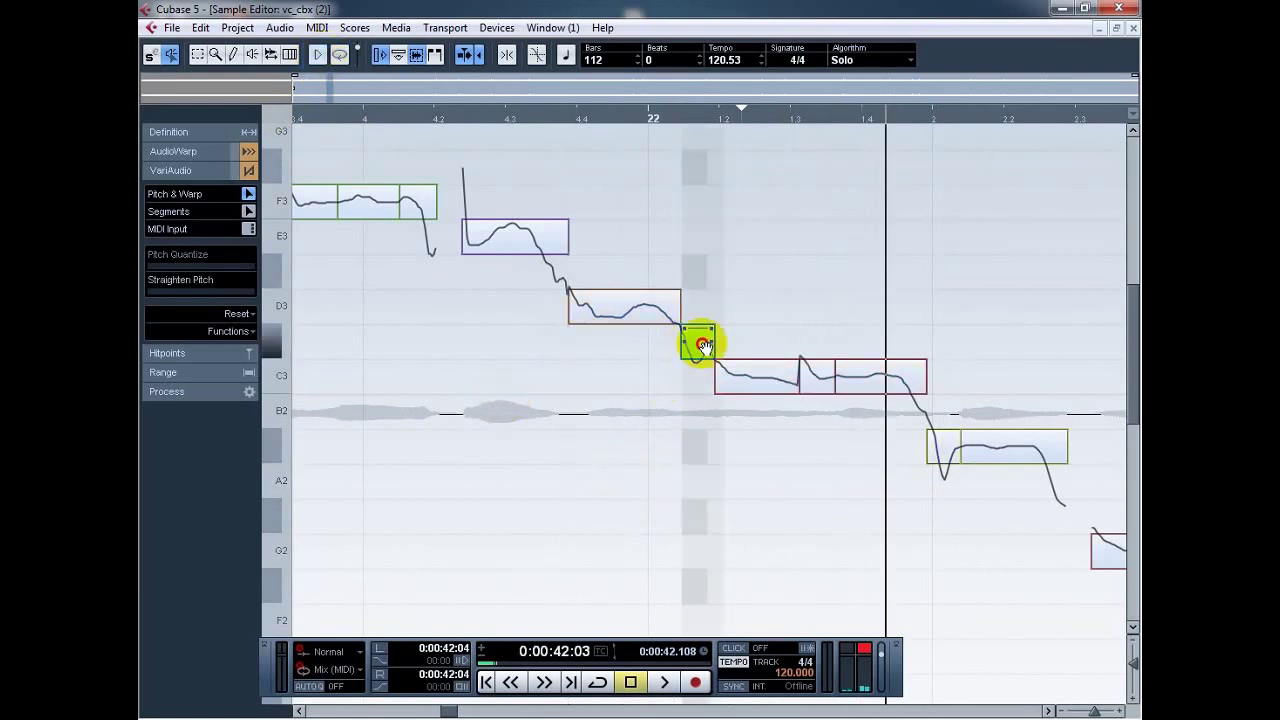
drag(704, 345, 694, 314)
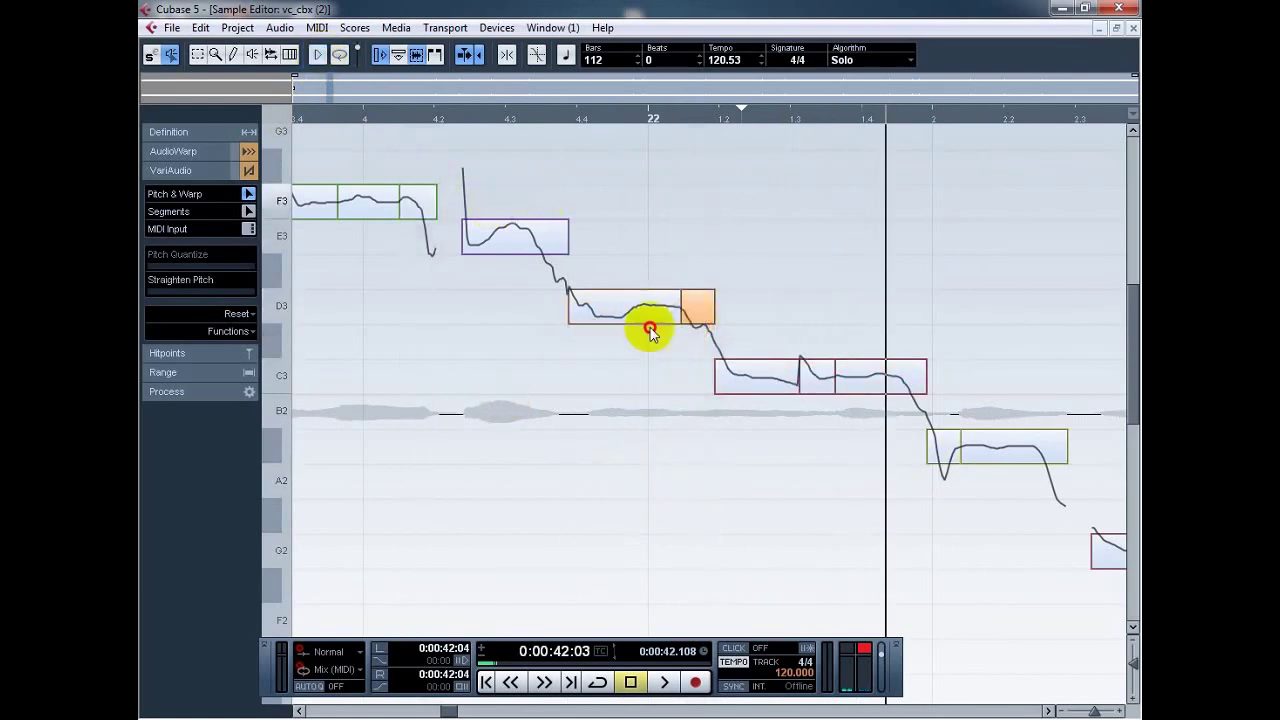
Step: Select the segments from E3 down to both B2 parts around bar 22 and audition the selection
drag(455, 200, 793, 513)
scroll(1126, 583, down, 2)
drag(1036, 590, 446, 152)
click(316, 56)
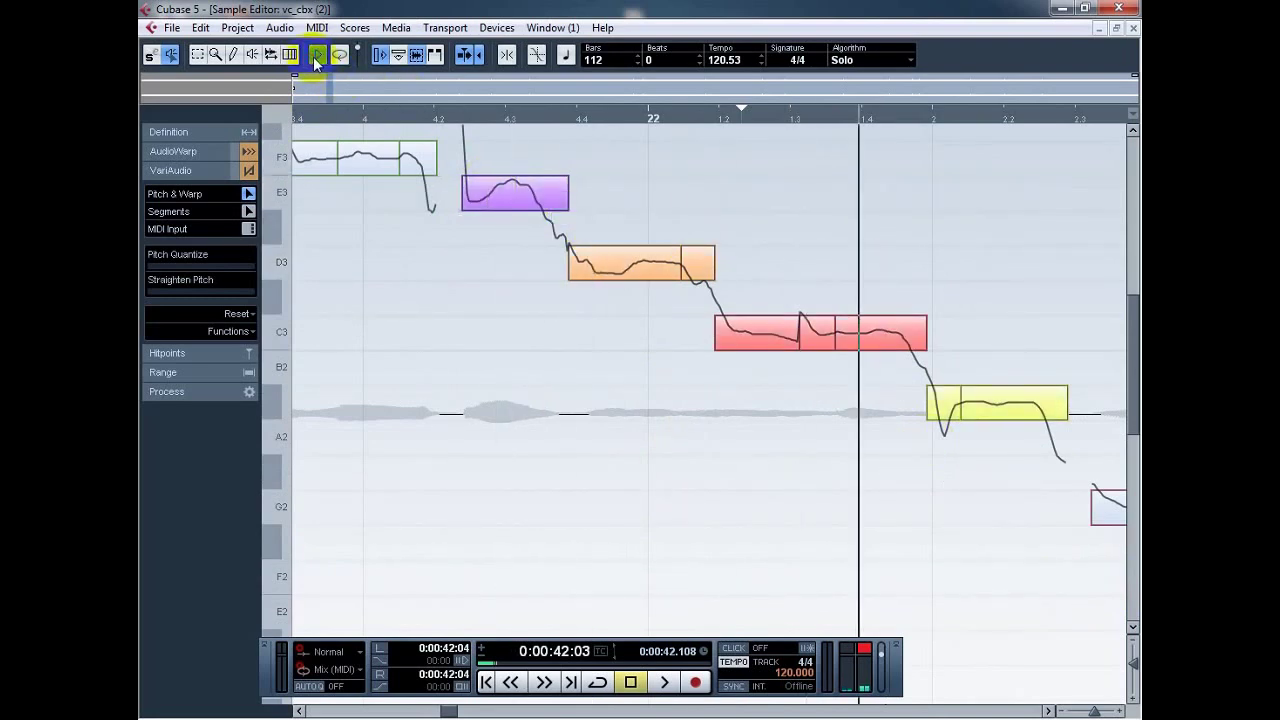
click(584, 355)
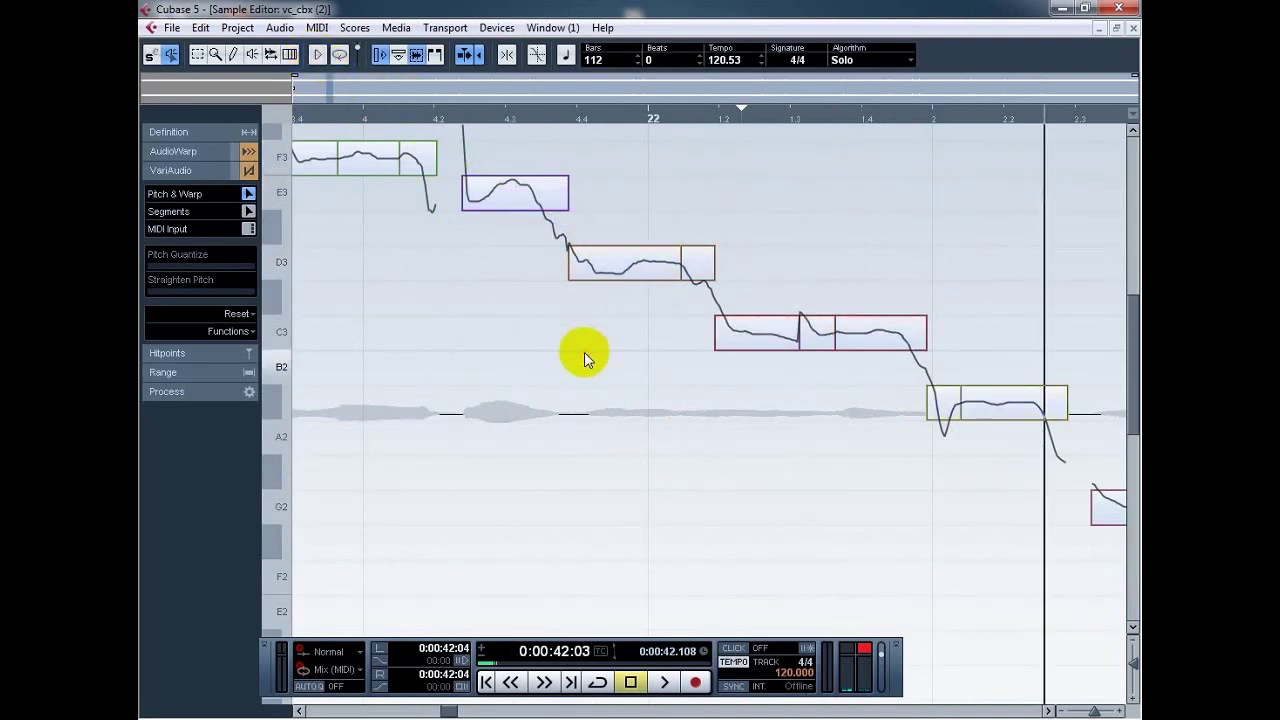
Step: Select the segments from bar 23 onward and quantize their pitch to the nearest semitones
key(g)
key(g)
key(g)
key(g)
key(g)
key(g)
key(g)
key(g)
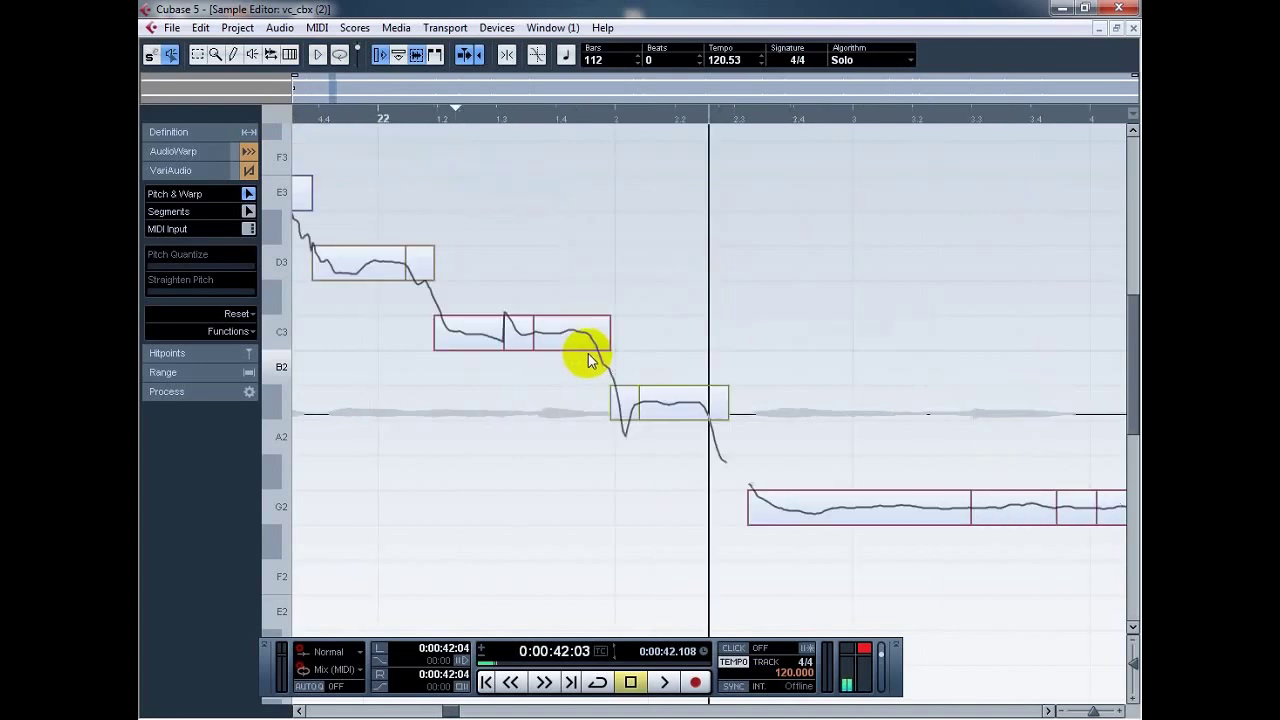
key(g)
key(g)
key(g)
key(g)
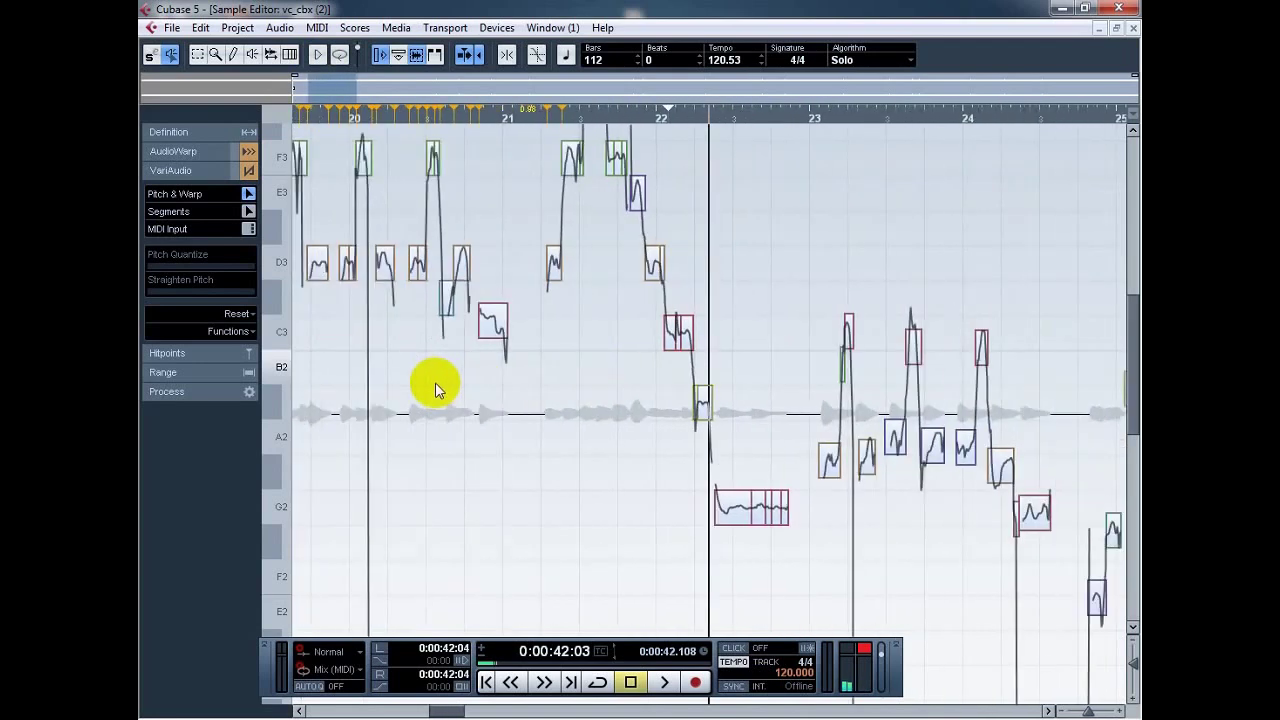
key(g)
key(g)
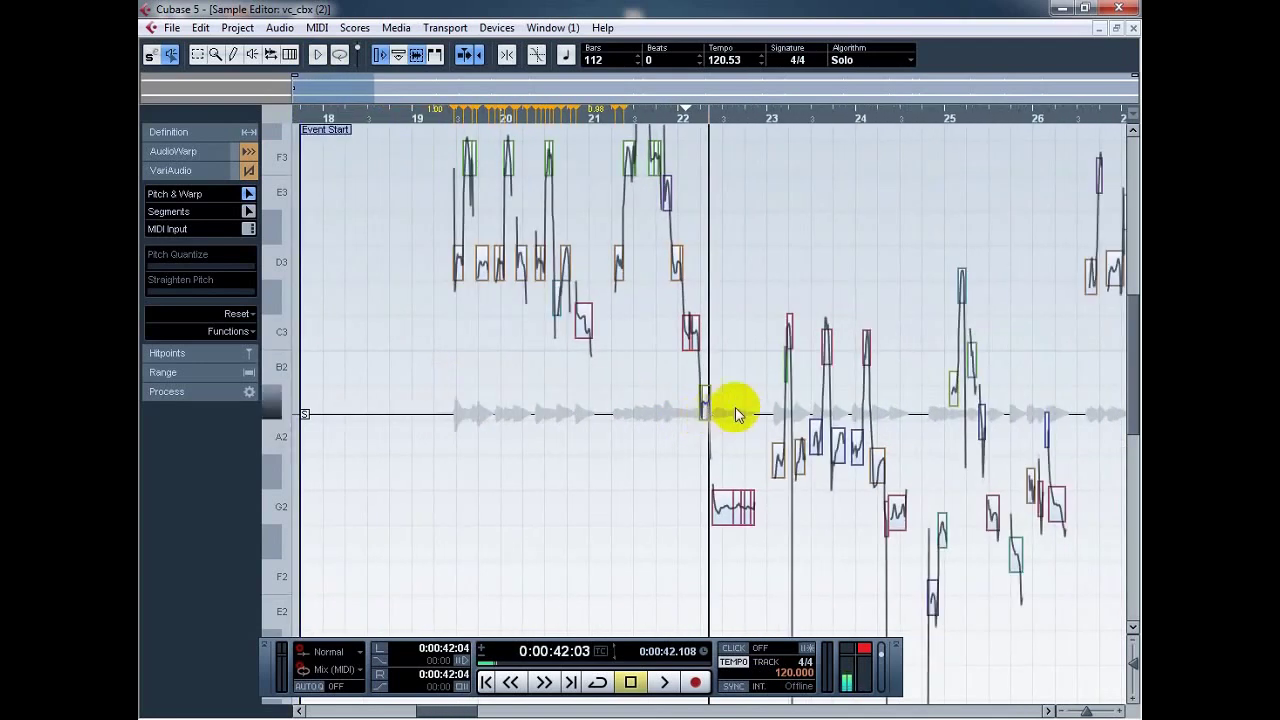
drag(755, 243, 1030, 603)
key(h)
key(h)
key(h)
key(h)
key(h)
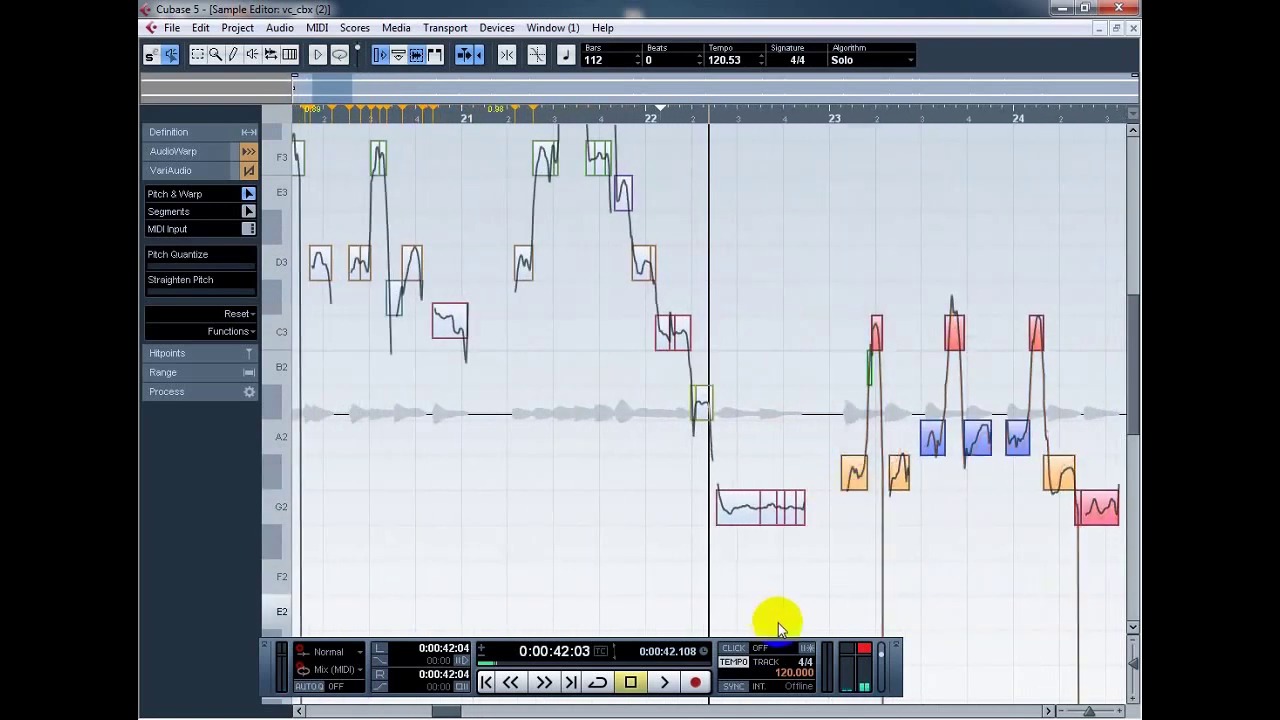
key(g)
key(g)
key(g)
key(g)
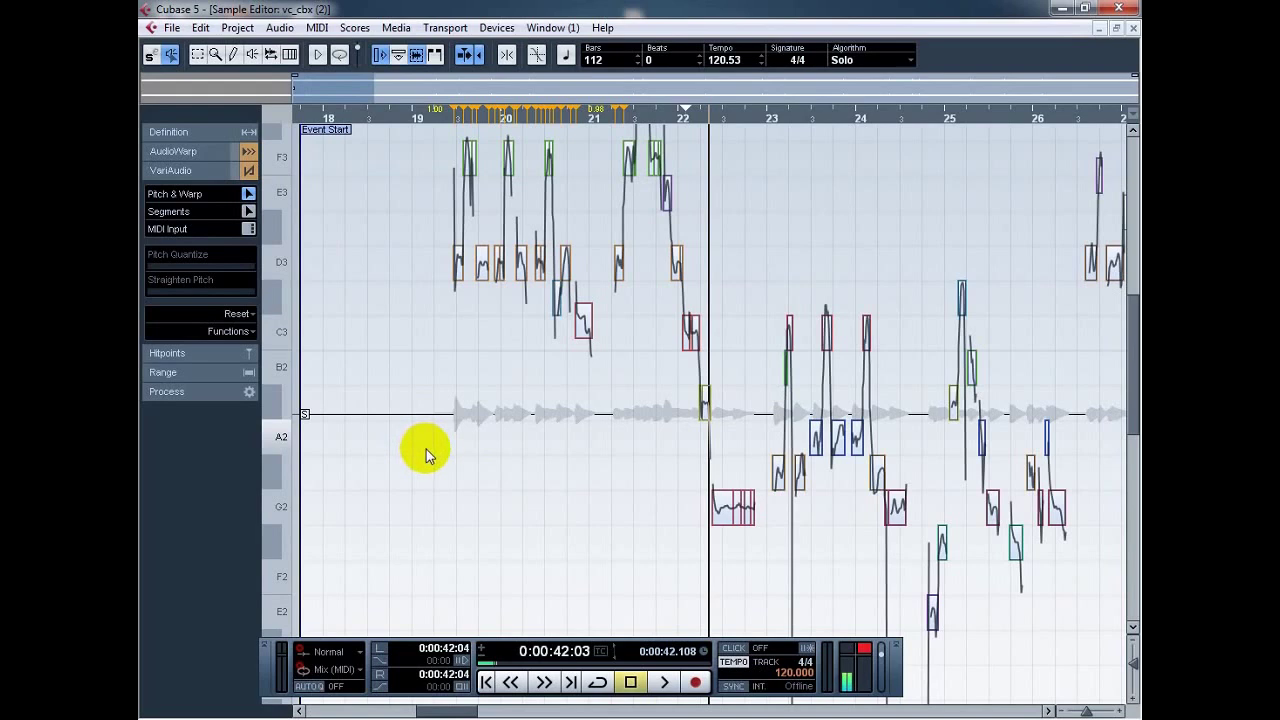
Step: Place the playback position just before the first phrase and examine the corrected segments of bars 19 to 22
click(439, 118)
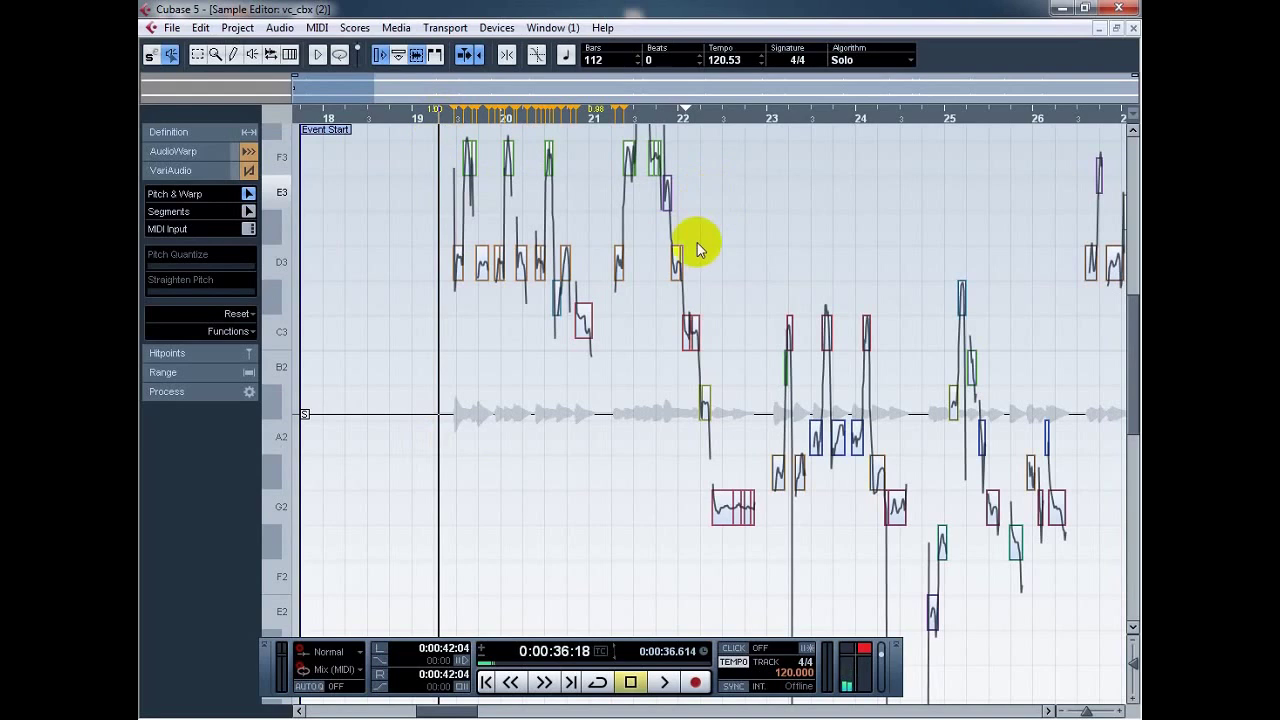
scroll(680, 418, up, 3)
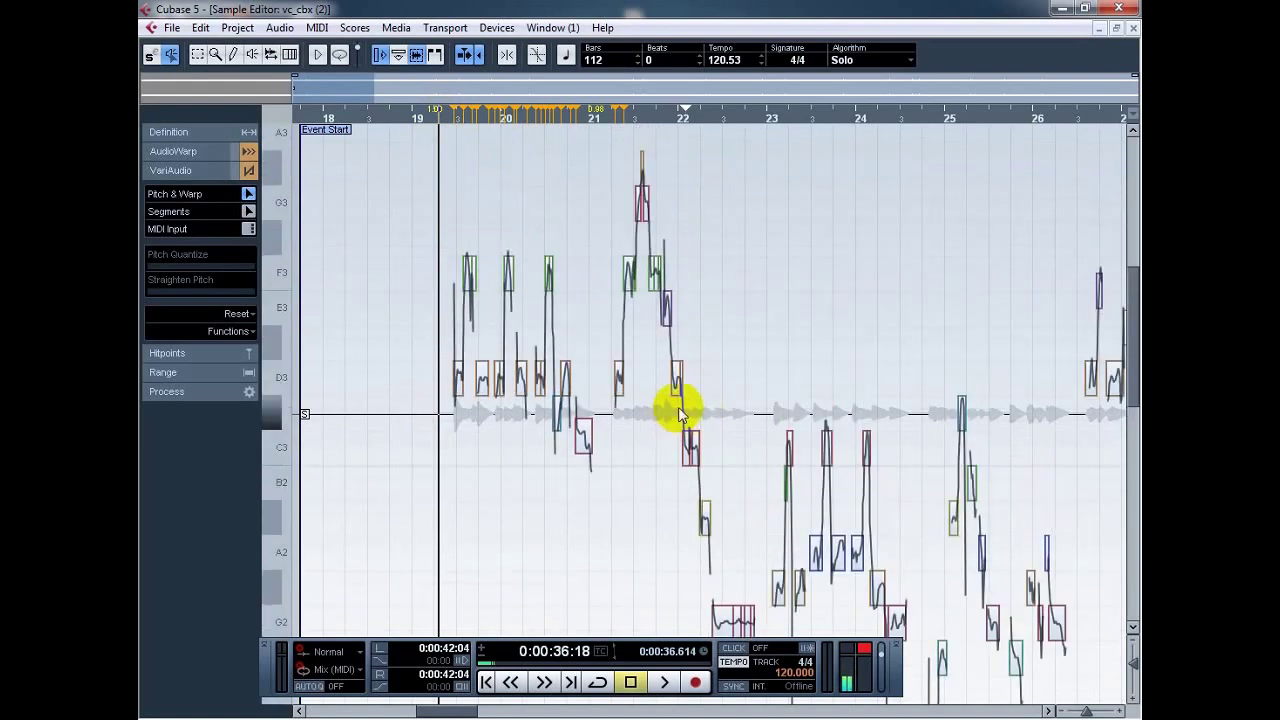
key(h)
key(h)
key(h)
key(h)
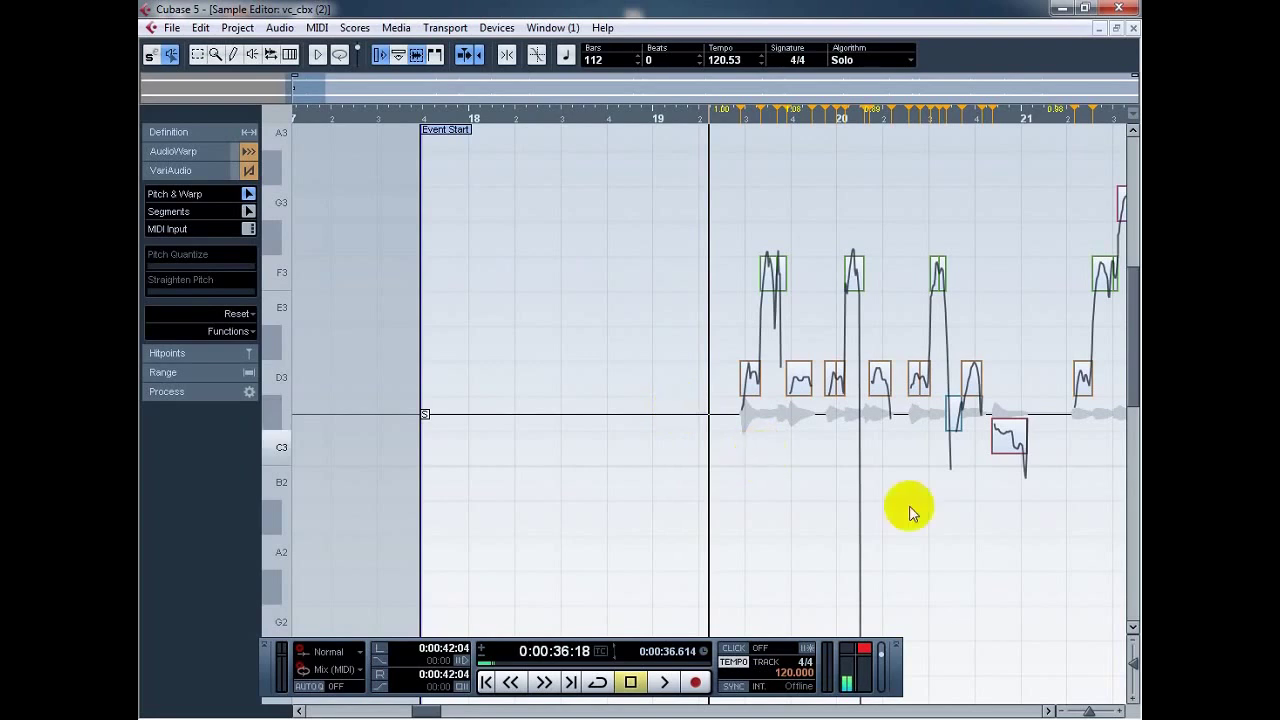
drag(1080, 539, 1132, 539)
click(857, 532)
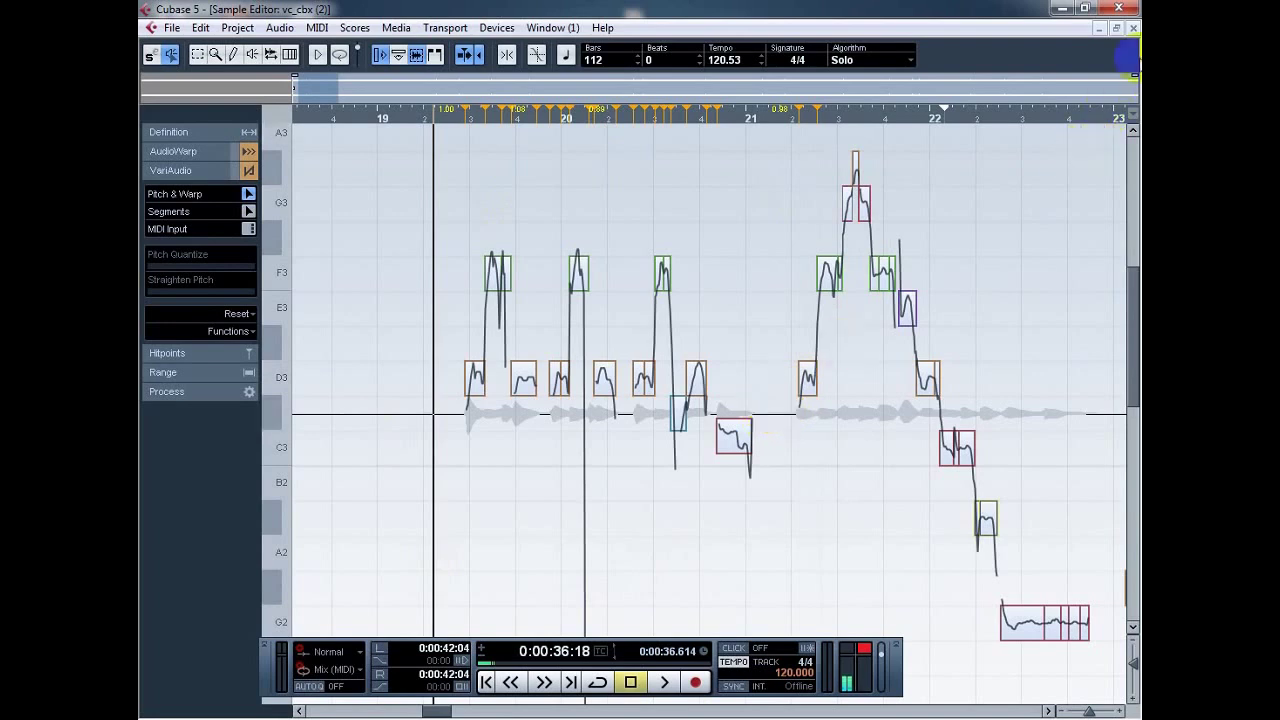
Step: Close the Sample Editor and return to the project's tracks
click(1128, 33)
click(994, 566)
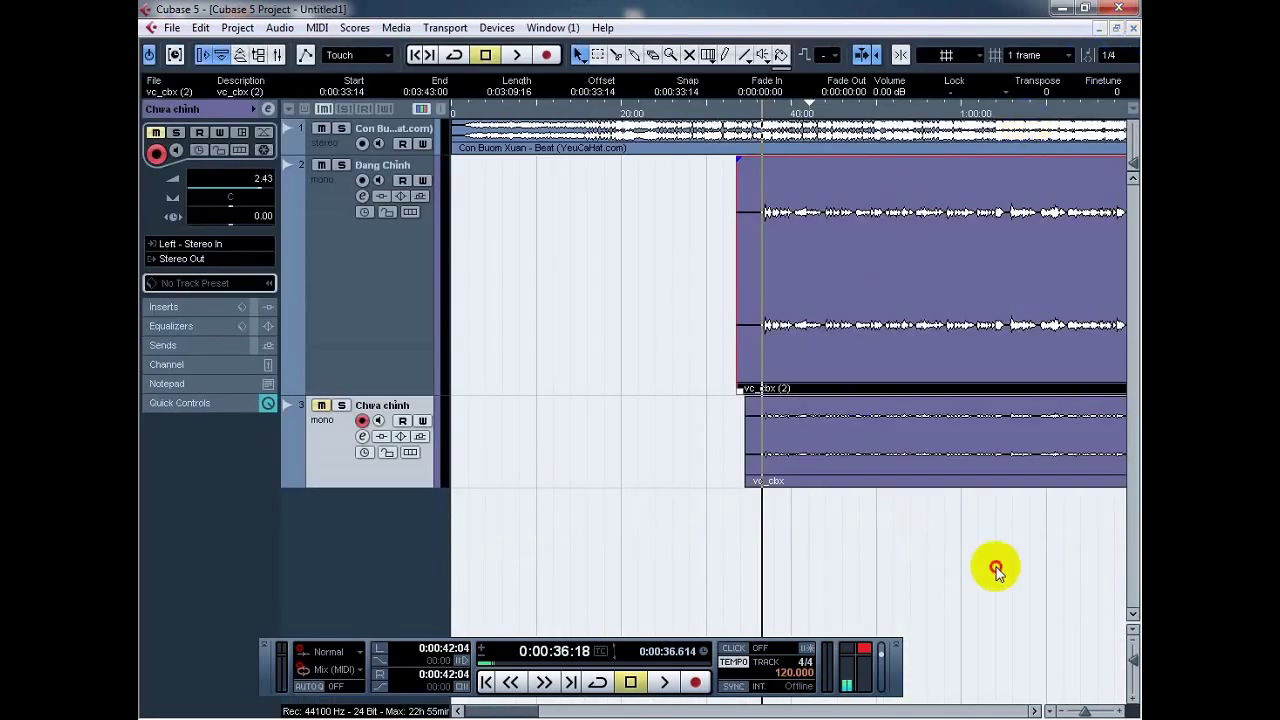
drag(1137, 588, 1139, 590)
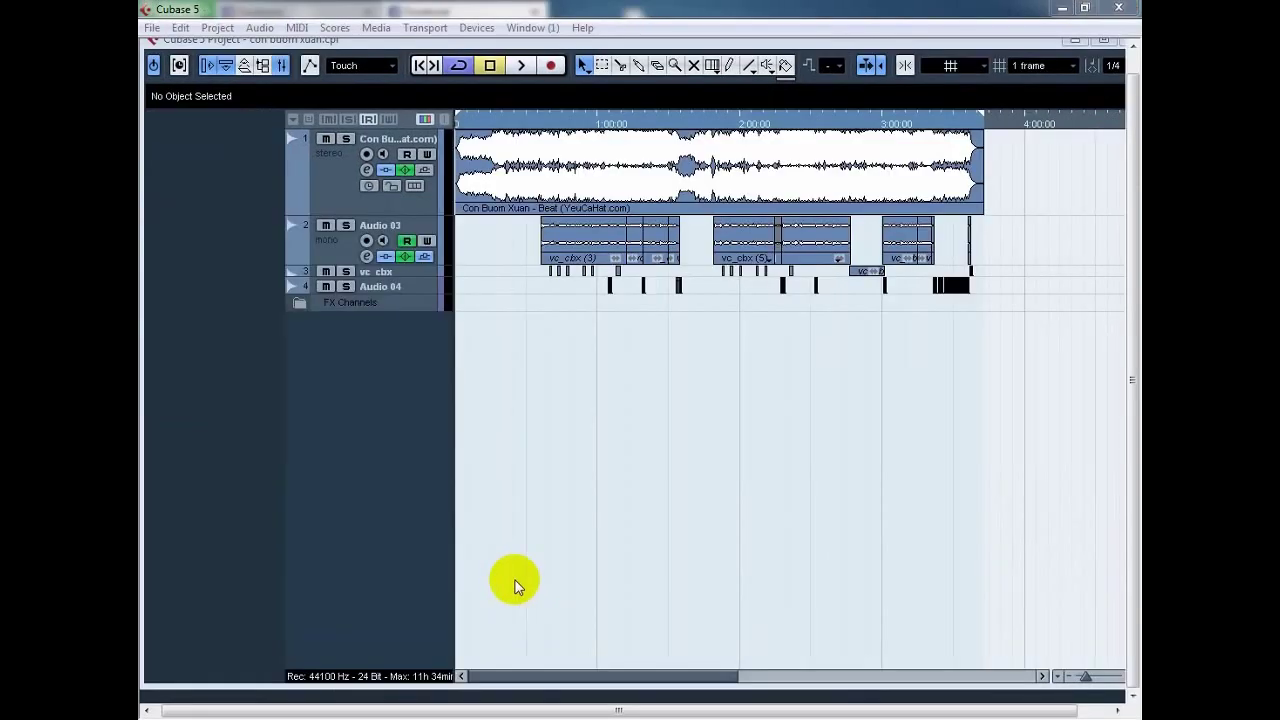
Step: Open the mixer in the con buom xuan project and place its window just above the transport controls
key(F3)
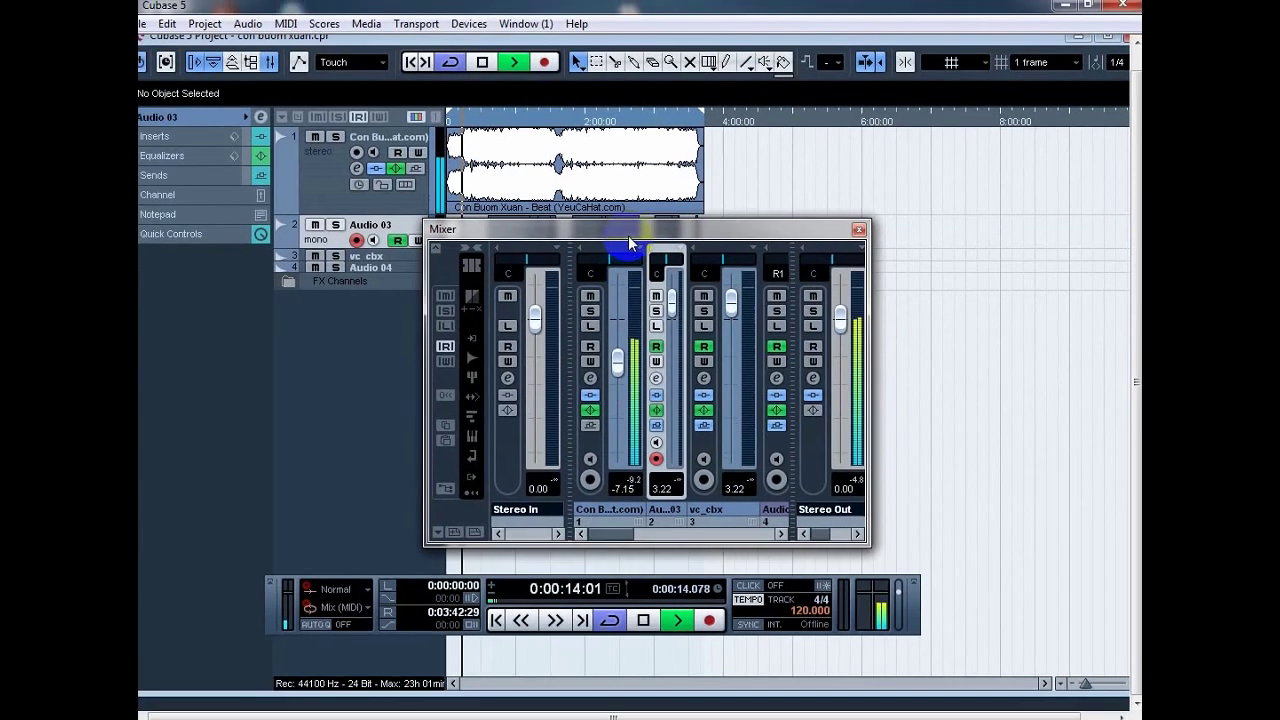
drag(627, 232, 586, 283)
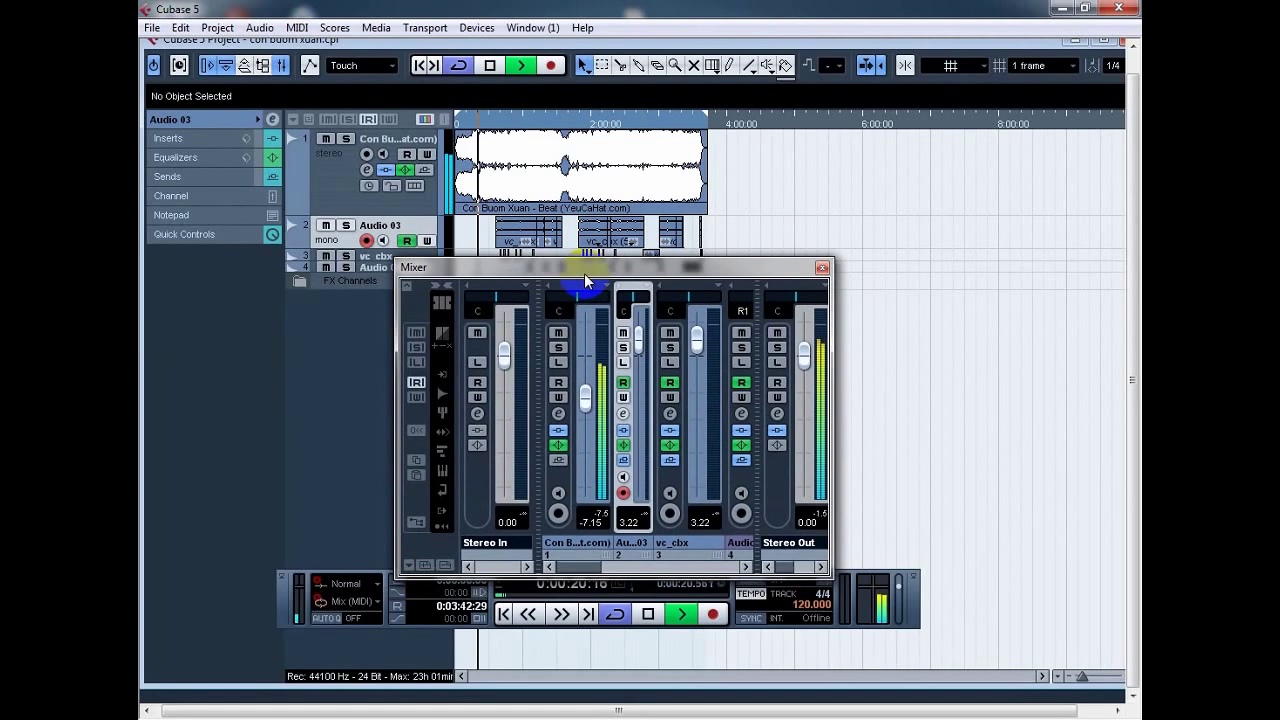
drag(584, 273, 584, 259)
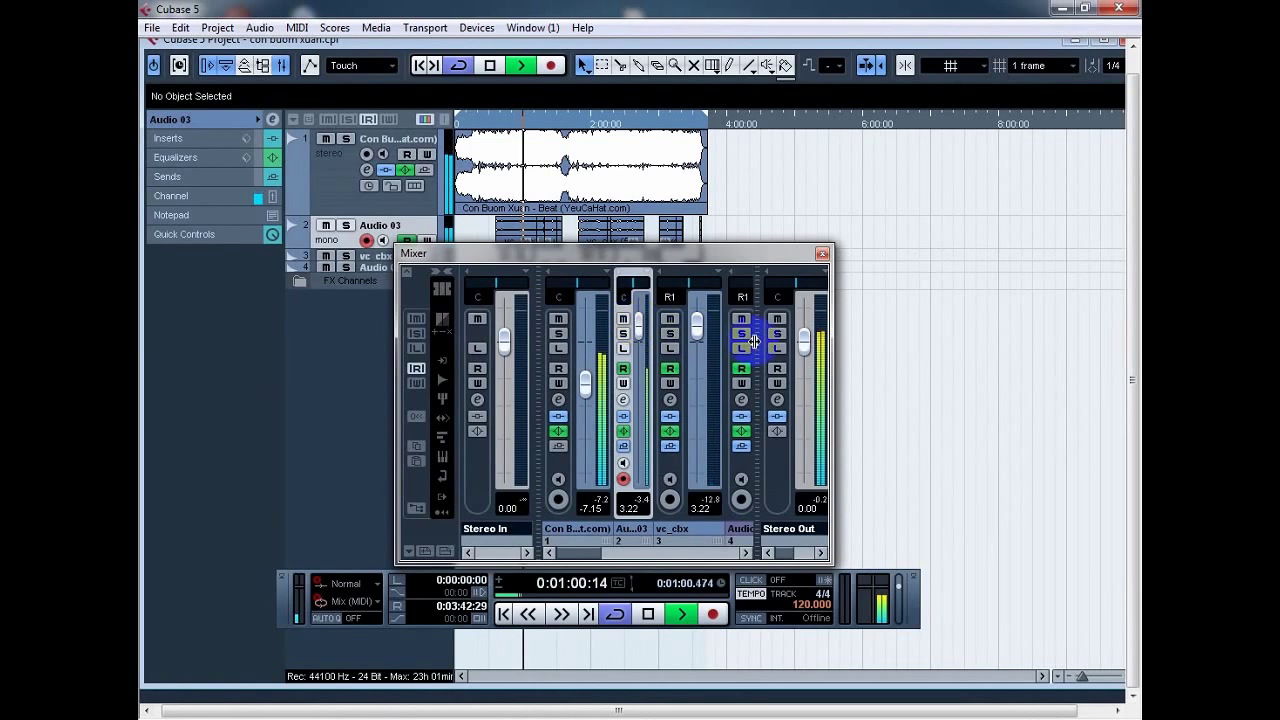
Step: Look through the Audio 03, vc_cbx and Audio 04 mixer channels while the song plays, widening the output section, and stop playback
mouse_move(758, 343)
mouse_down()
mouse_move(663, 343)
mouse_move(744, 343)
mouse_up()
drag(578, 552, 596, 551)
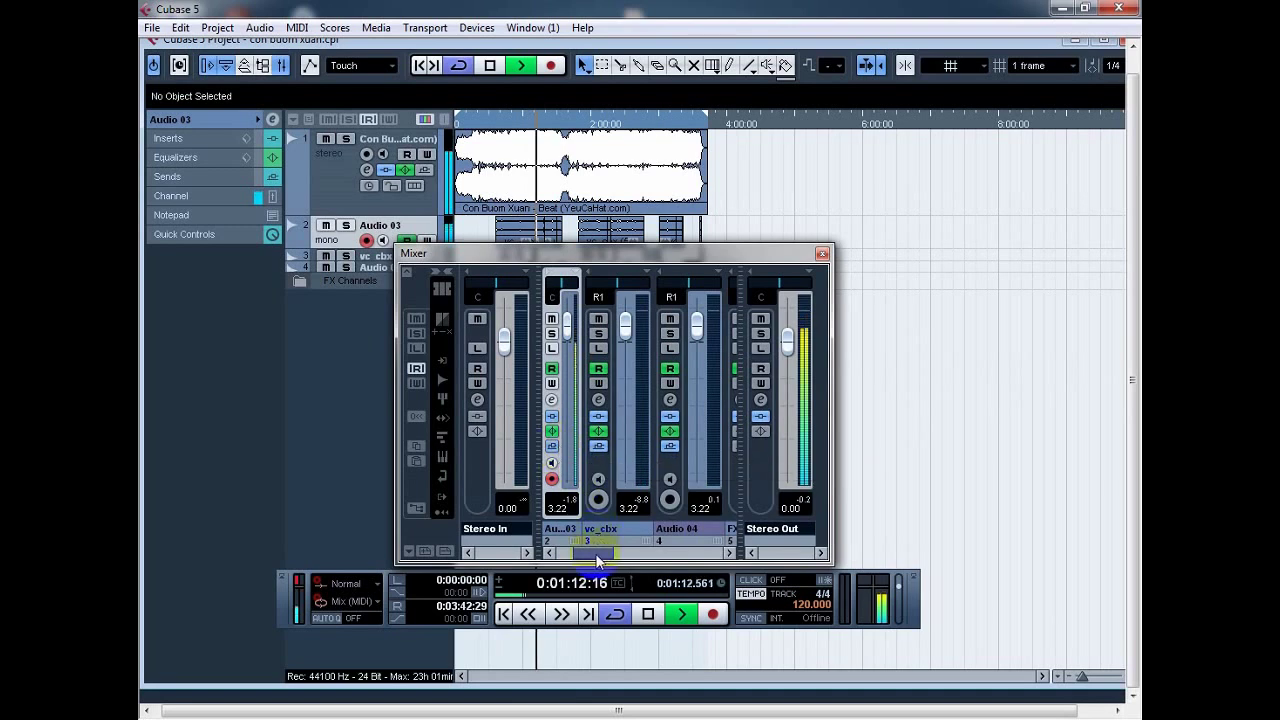
drag(594, 553, 573, 555)
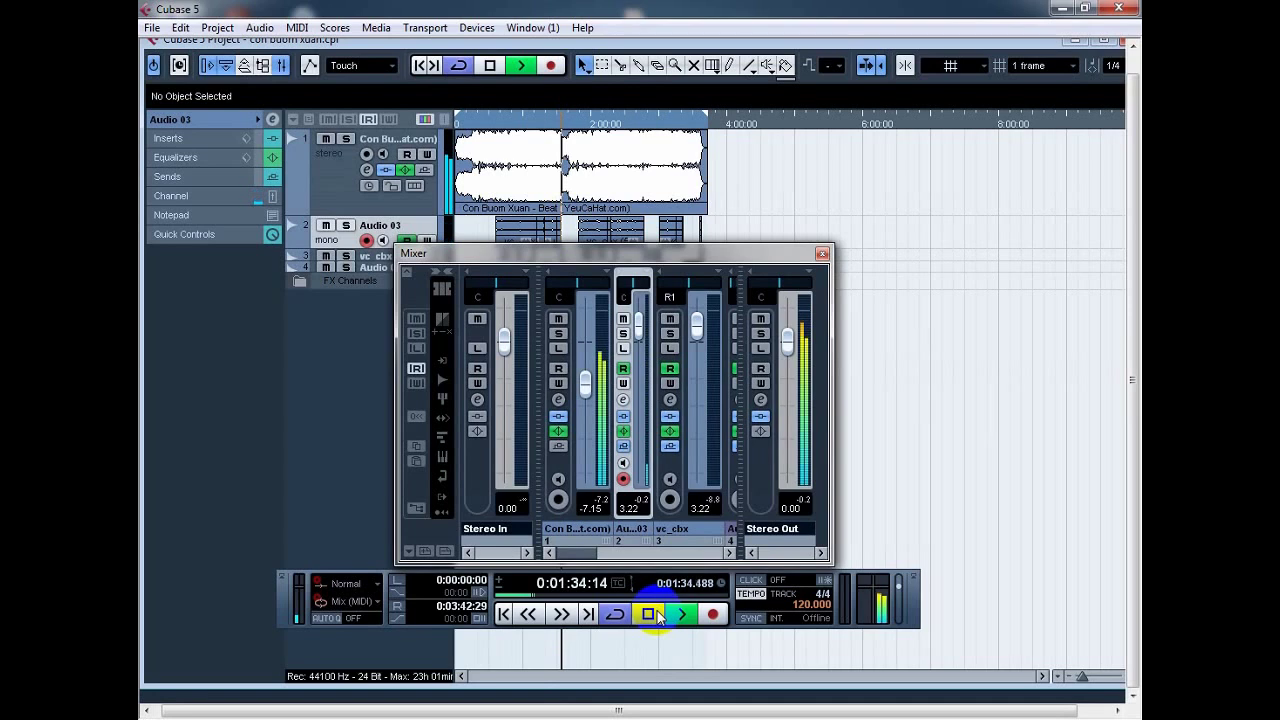
click(652, 615)
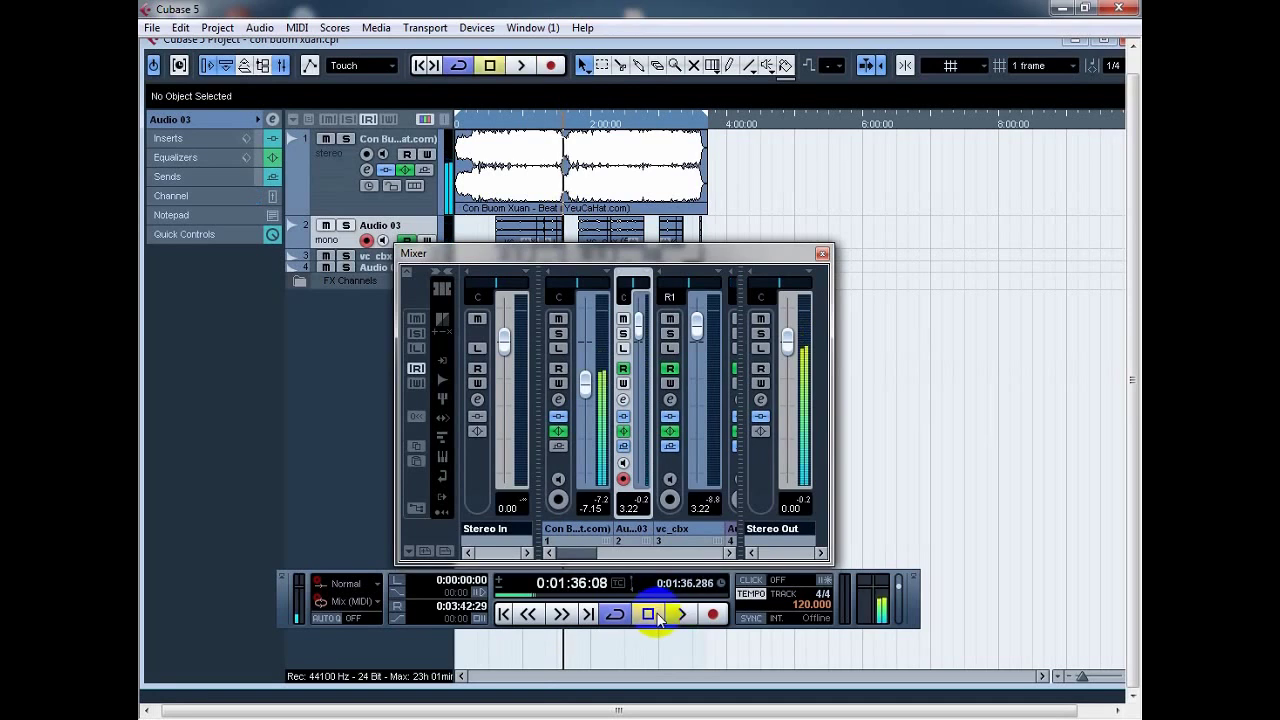